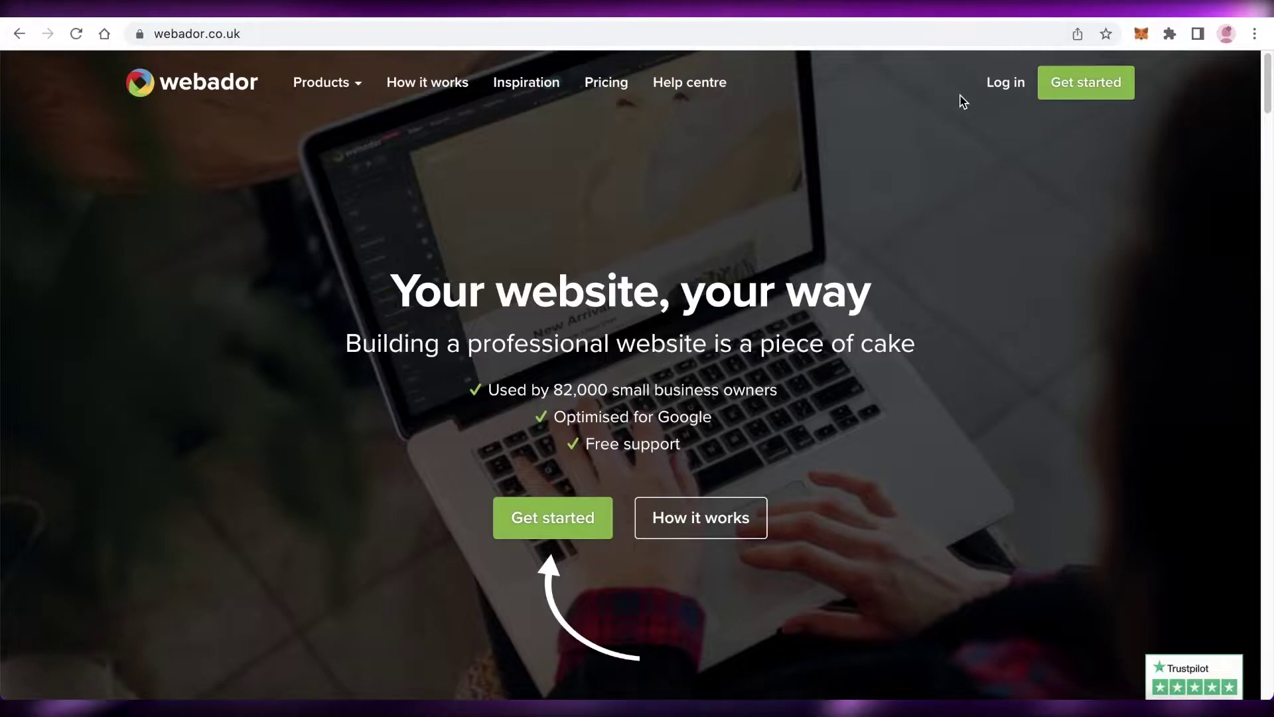
# Browse the Webador homepage and start signing up for a new website
pyautogui.scroll(-10, 955, 162)
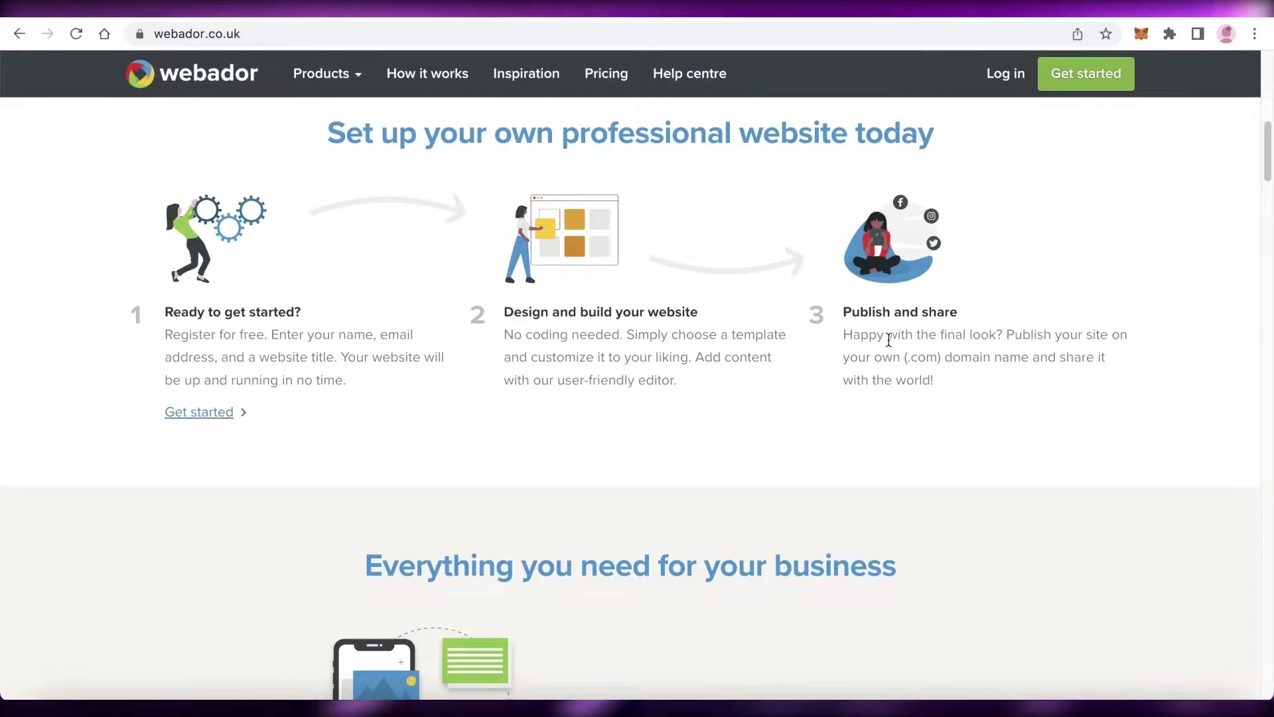
pyautogui.scroll(3, 893, 342)
pyautogui.scroll(-7, 893, 341)
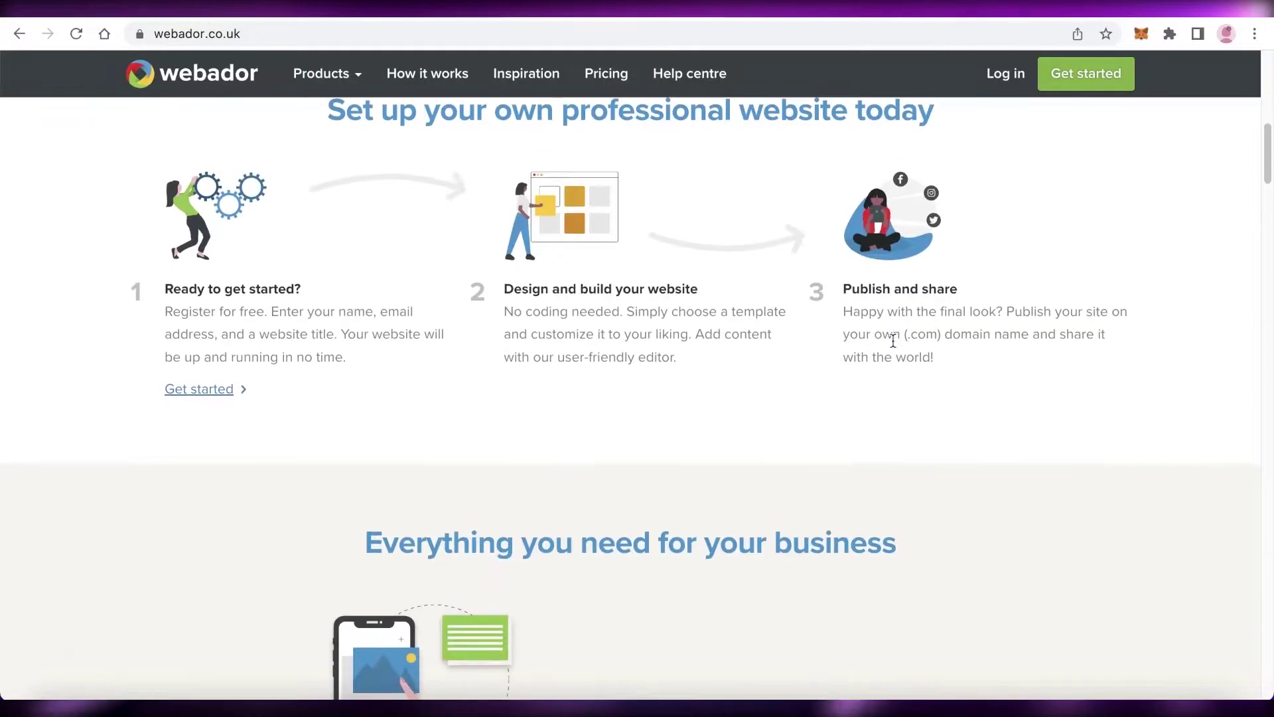
pyautogui.scroll(-12, 898, 352)
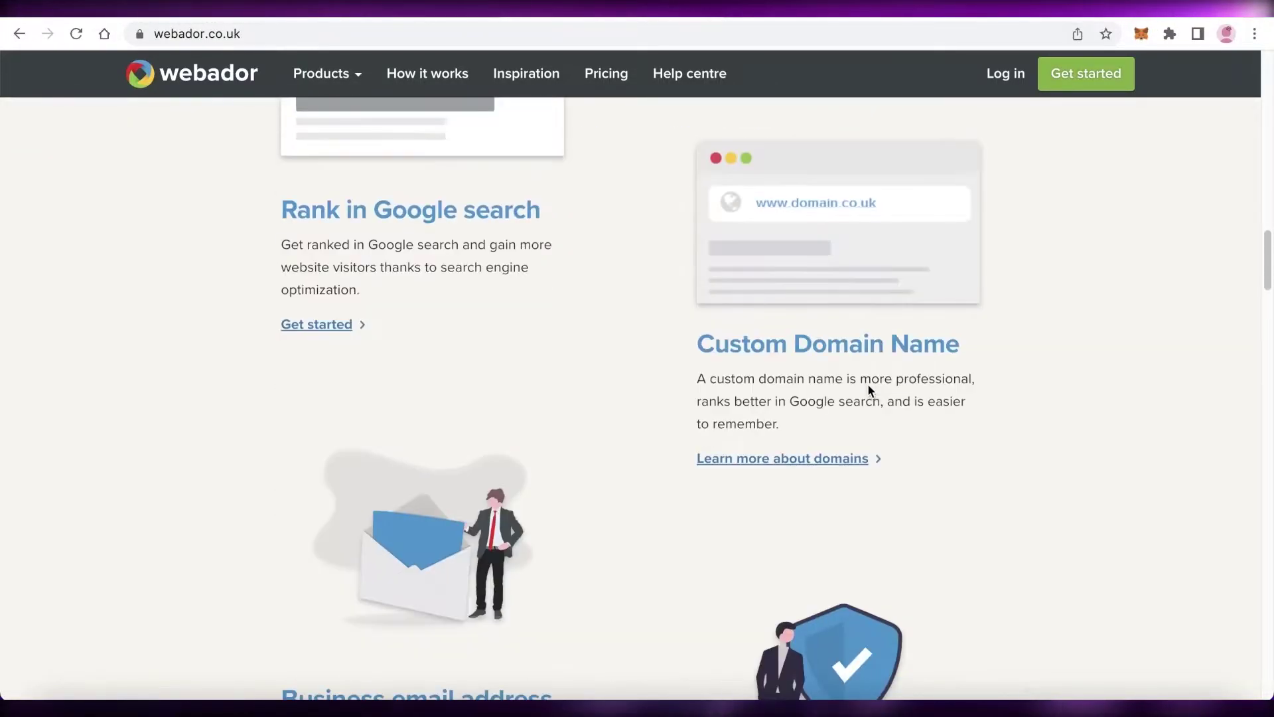
pyautogui.scroll(-12, 869, 378)
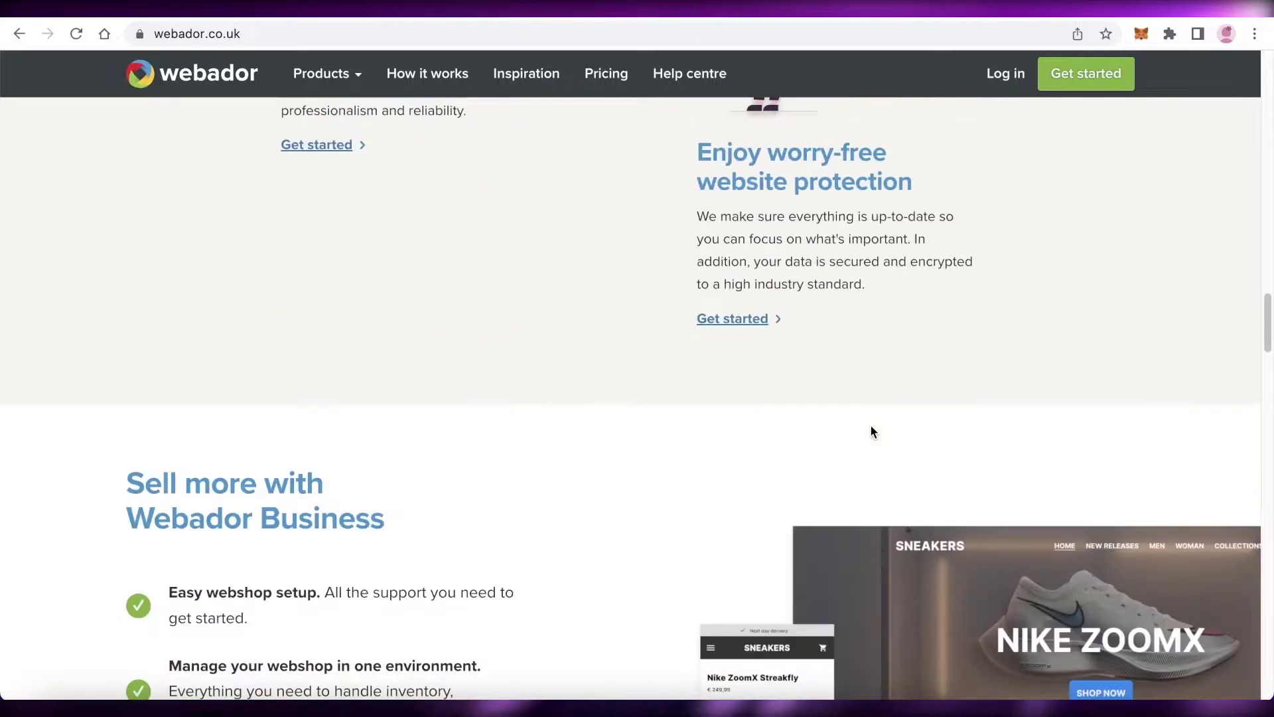
pyautogui.scroll(-15, 871, 426)
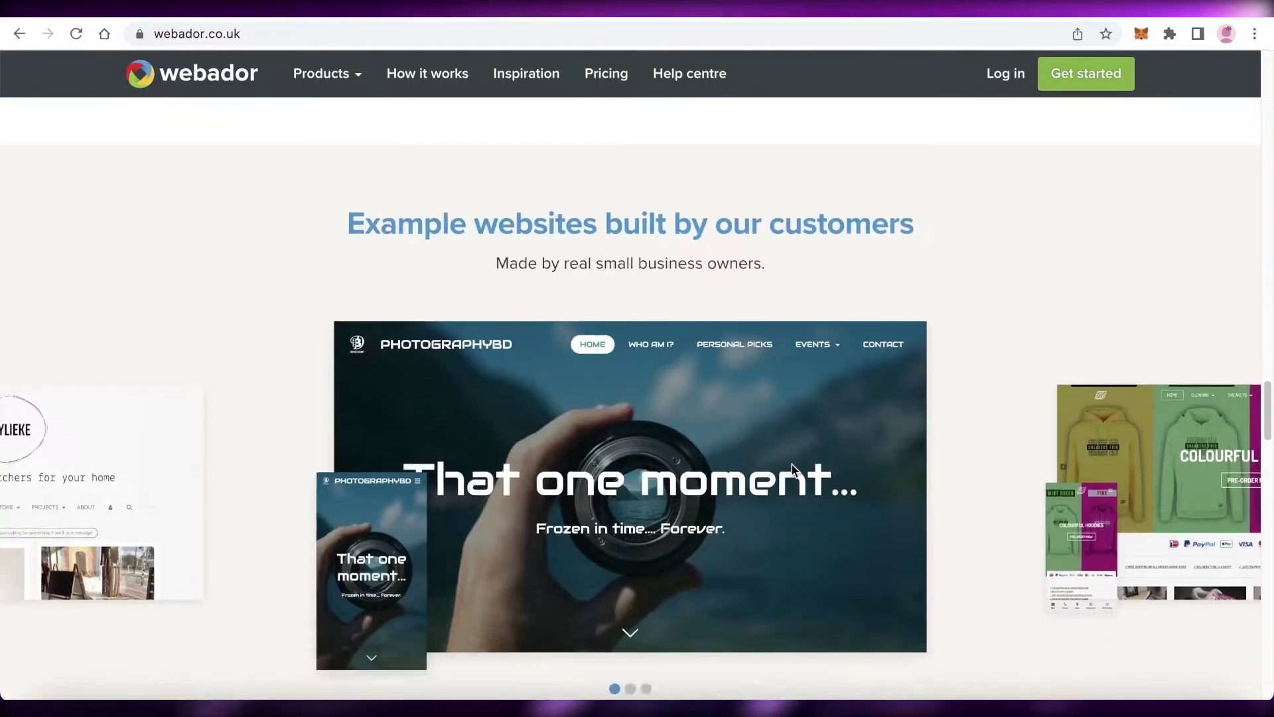
pyautogui.scroll(-10, 791, 465)
pyautogui.scroll(2, 790, 468)
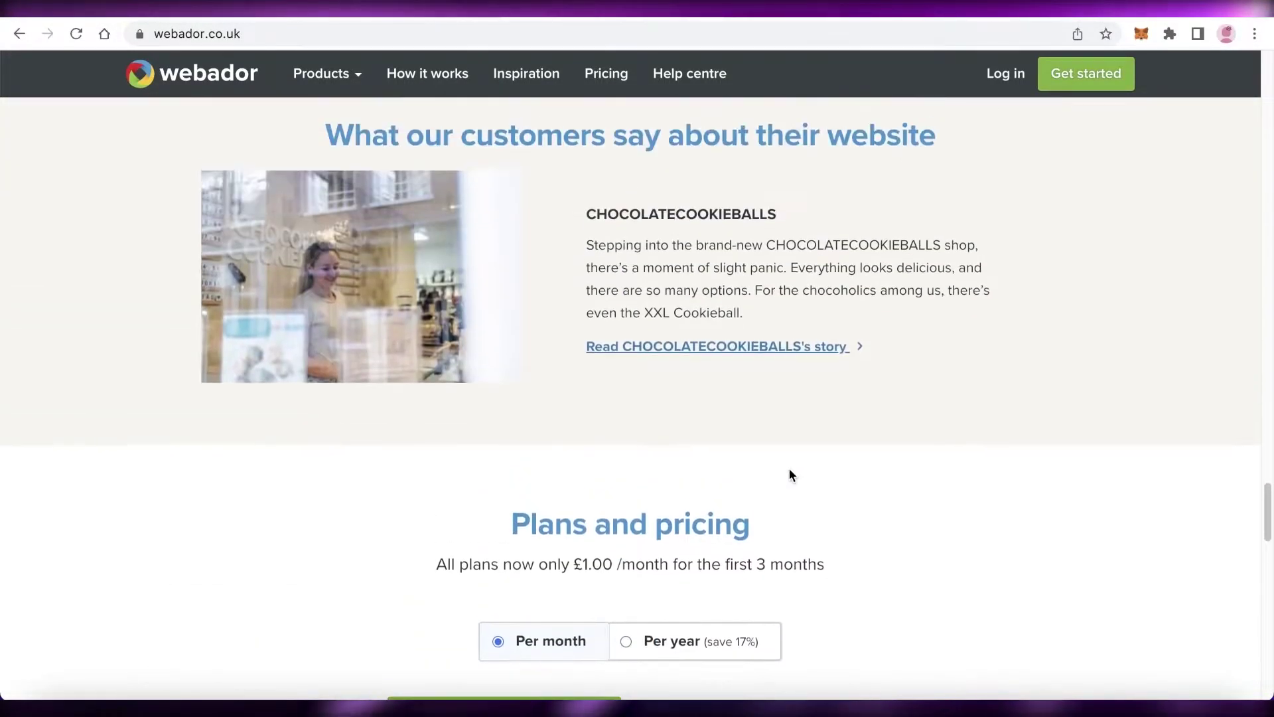
pyautogui.scroll(-10, 788, 468)
pyautogui.scroll(10, 770, 468)
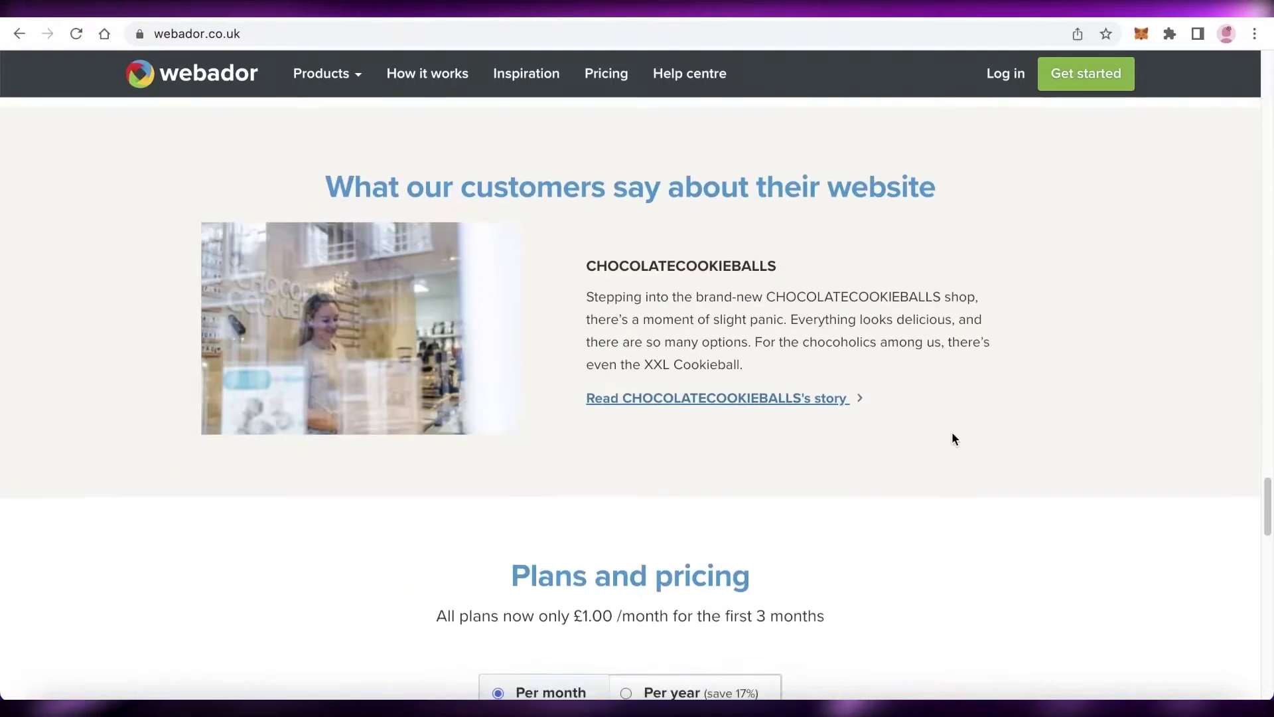
pyautogui.scroll(-5, 952, 432)
pyautogui.scroll(-5, 1239, 416)
pyautogui.scroll(12, 1239, 414)
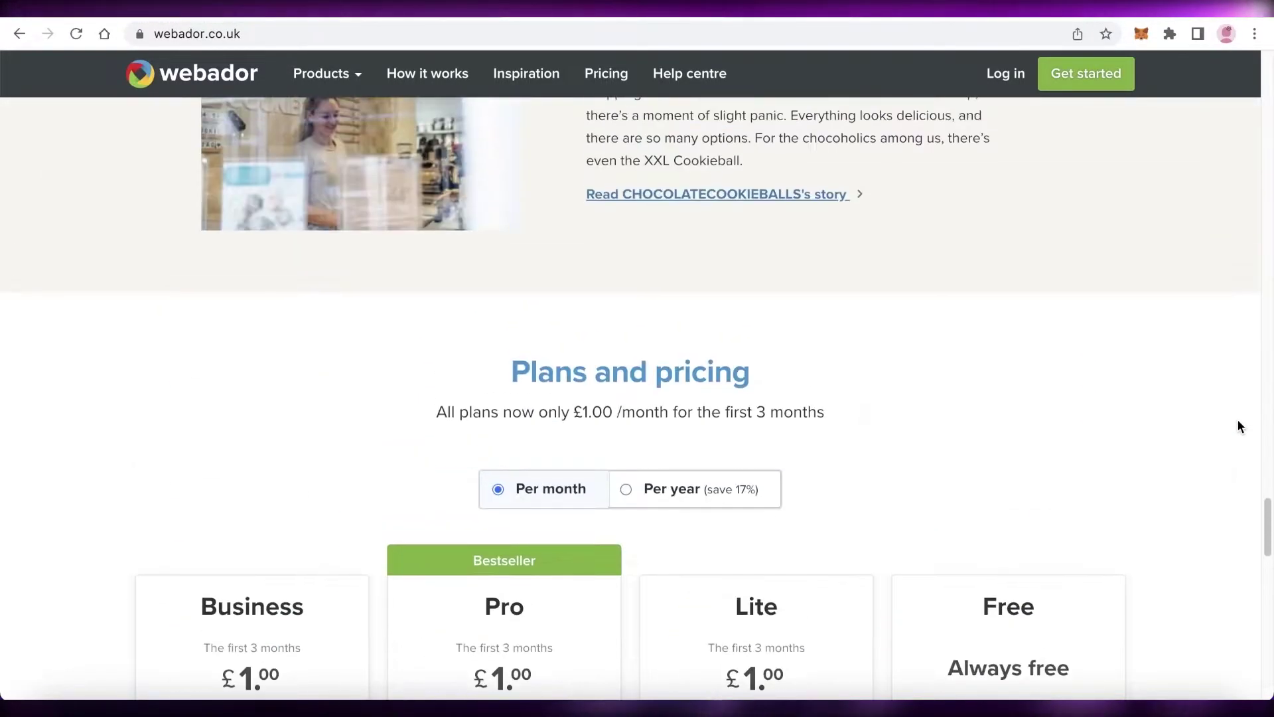
pyautogui.scroll(15, 1220, 444)
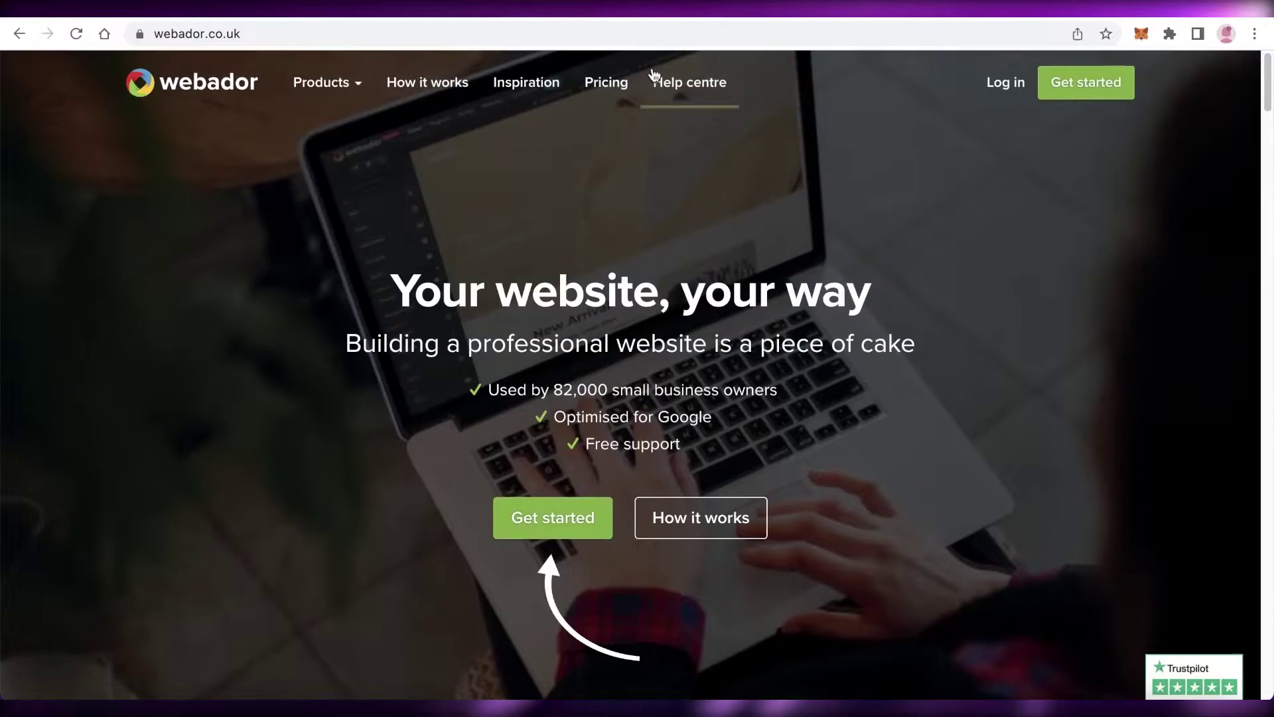
pyautogui.rightClick(614, 77)
pyautogui.click(961, 210)
pyautogui.click(954, 227)
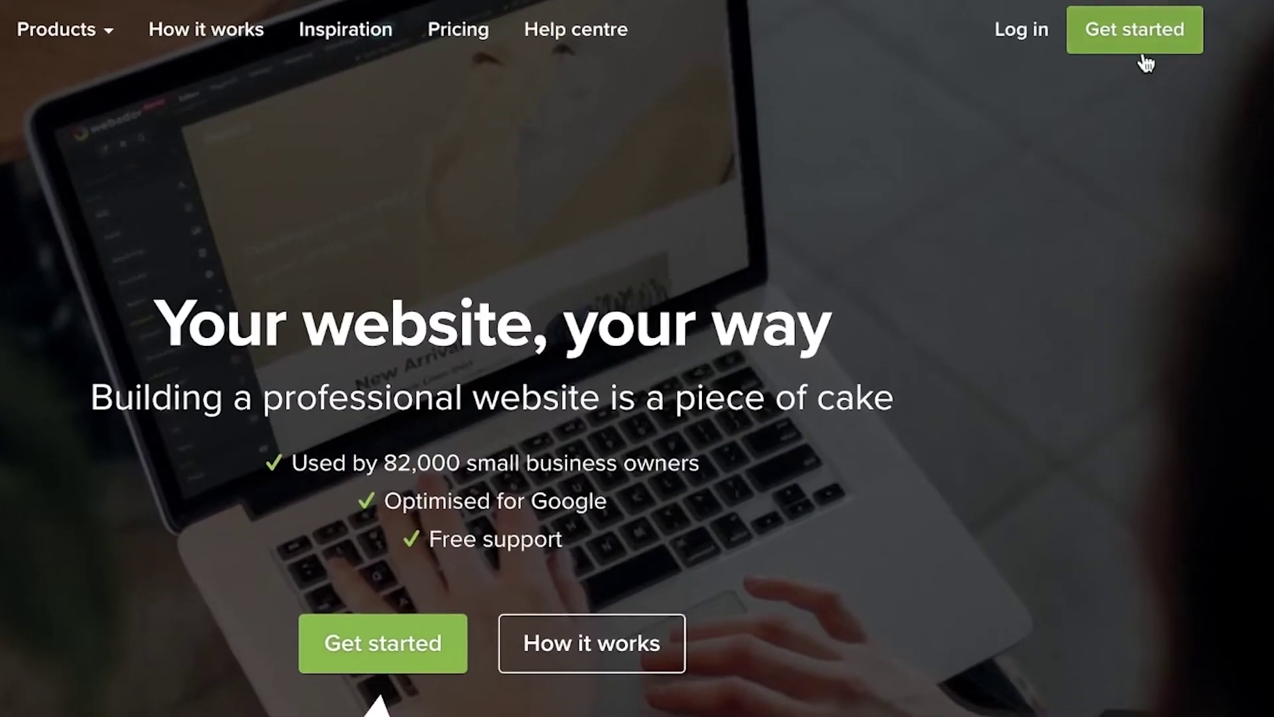
pyautogui.click(1136, 48)
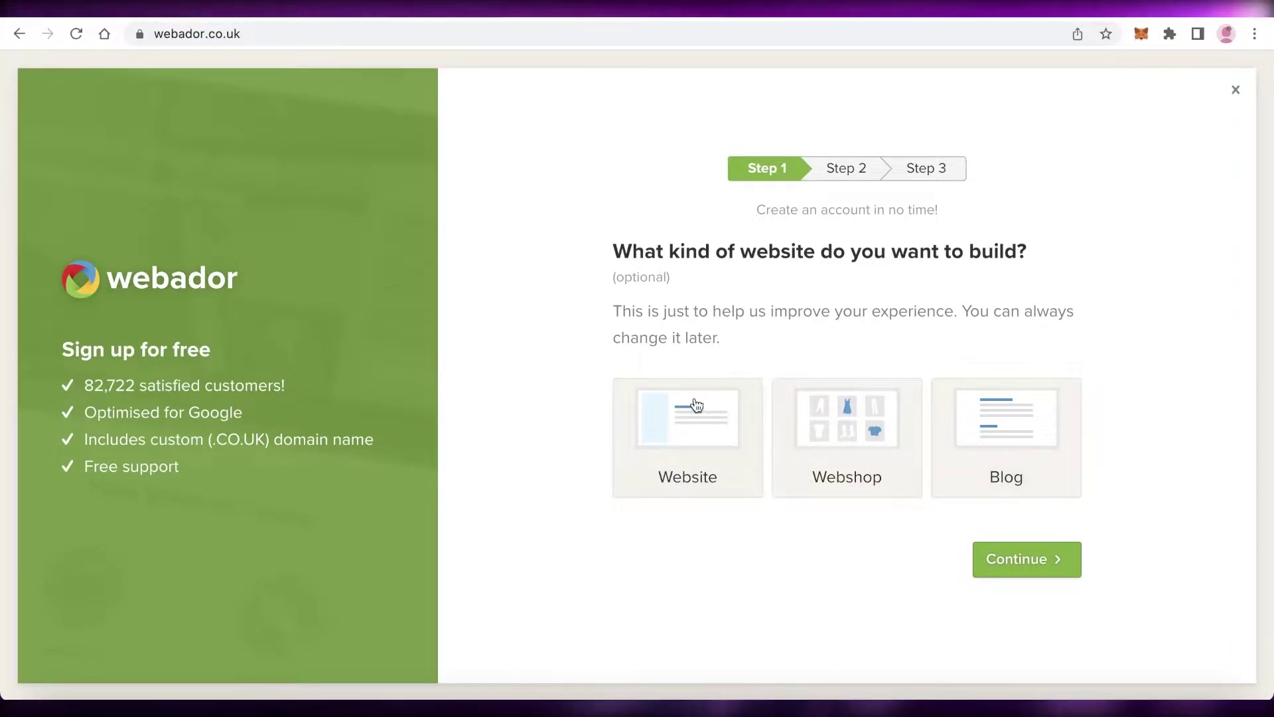
# Choose Website and enter the owner's 'Art Portfolio' site title, continuing to account details
pyautogui.click(1061, 575)
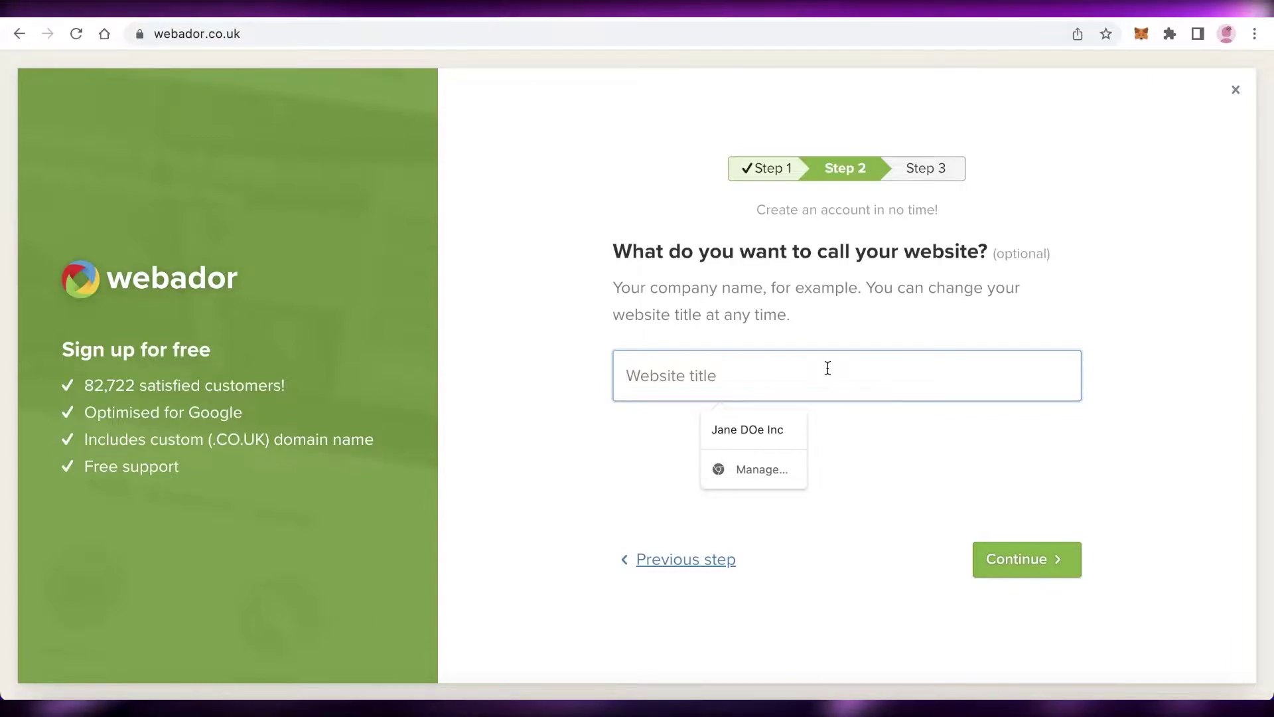
pyautogui.write('Janes Art Portfolio')
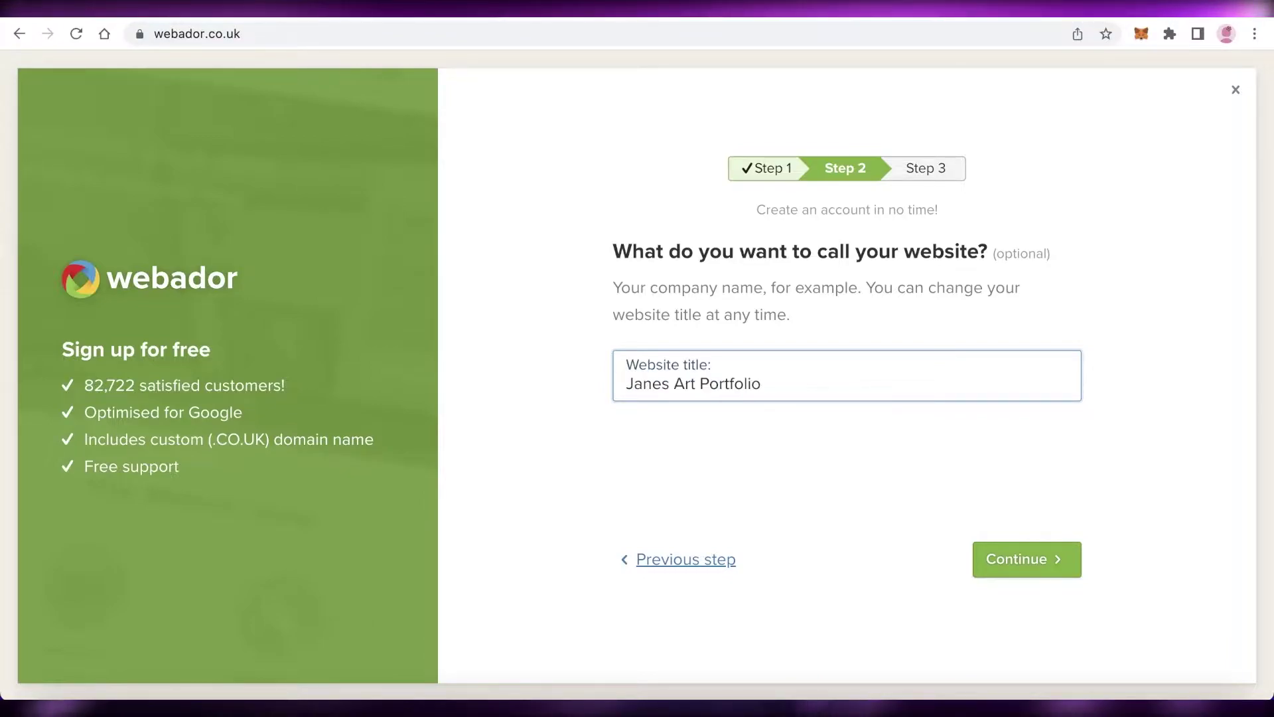
pyautogui.click(1045, 556)
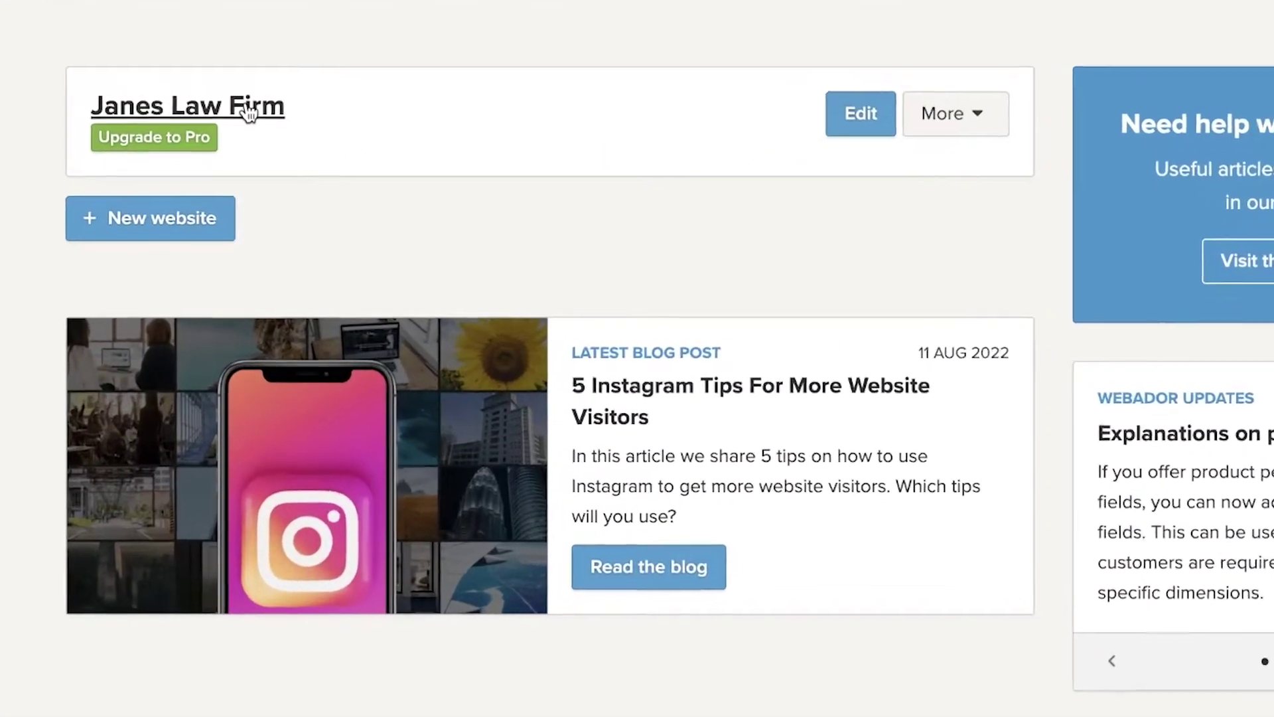
# Create a second website named Art Portfolio, passing the reCAPTCHA check
pyautogui.click(247, 176)
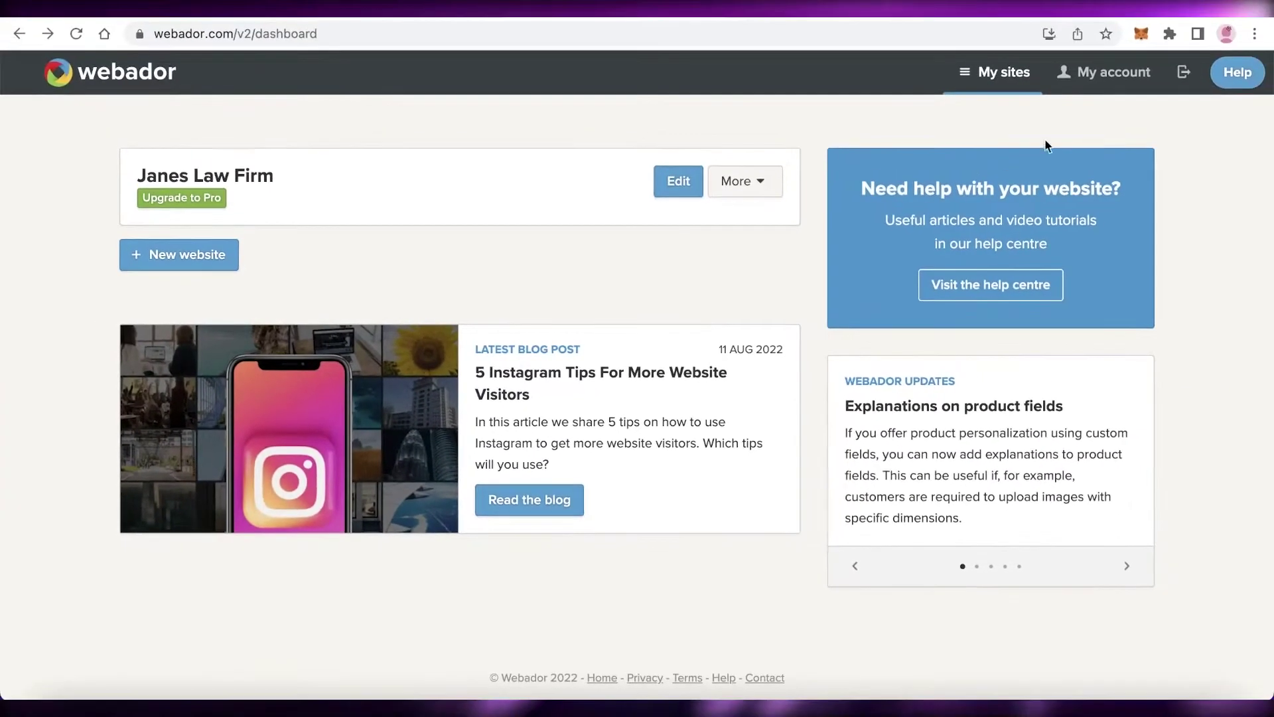
pyautogui.click(991, 73)
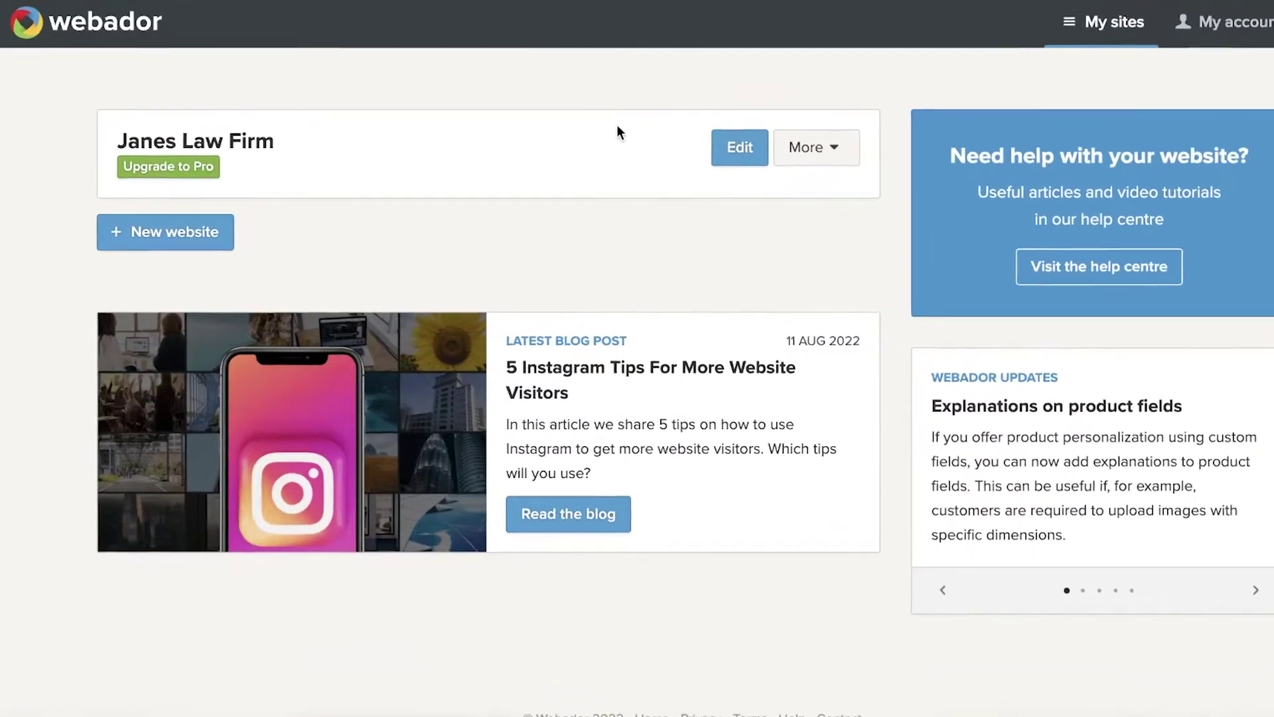
pyautogui.click(105, 223)
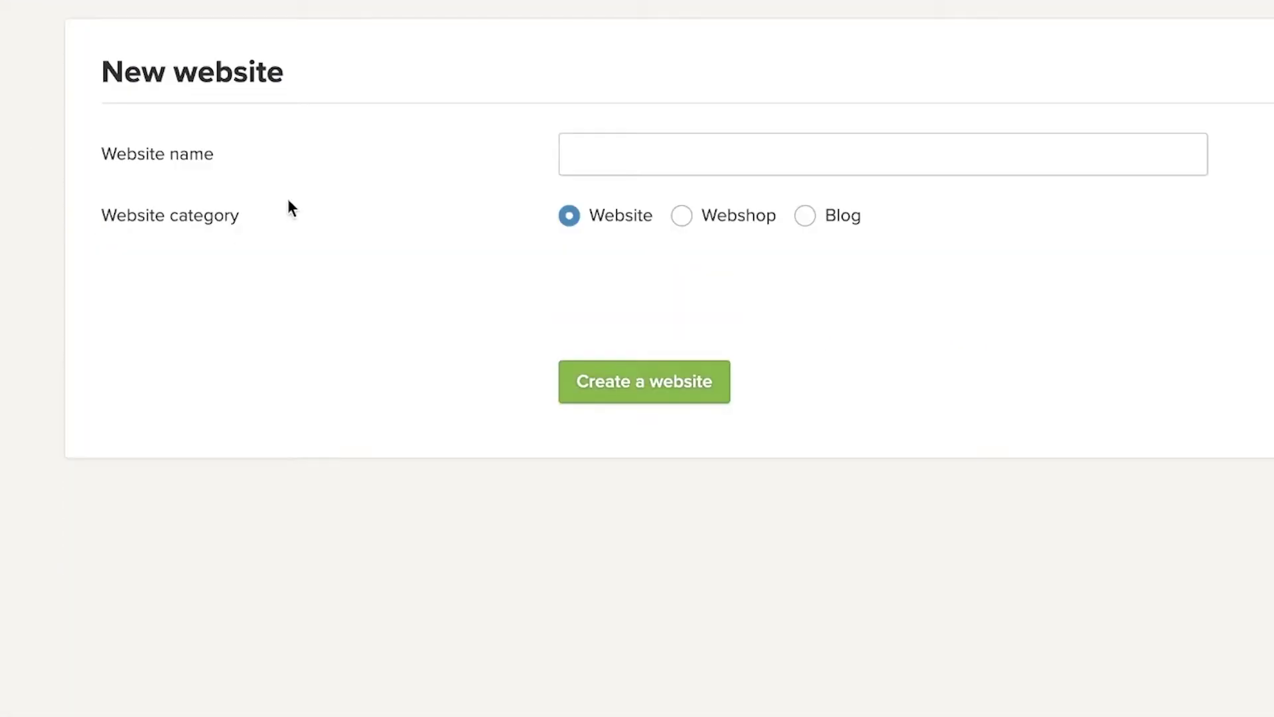
pyautogui.click(683, 153)
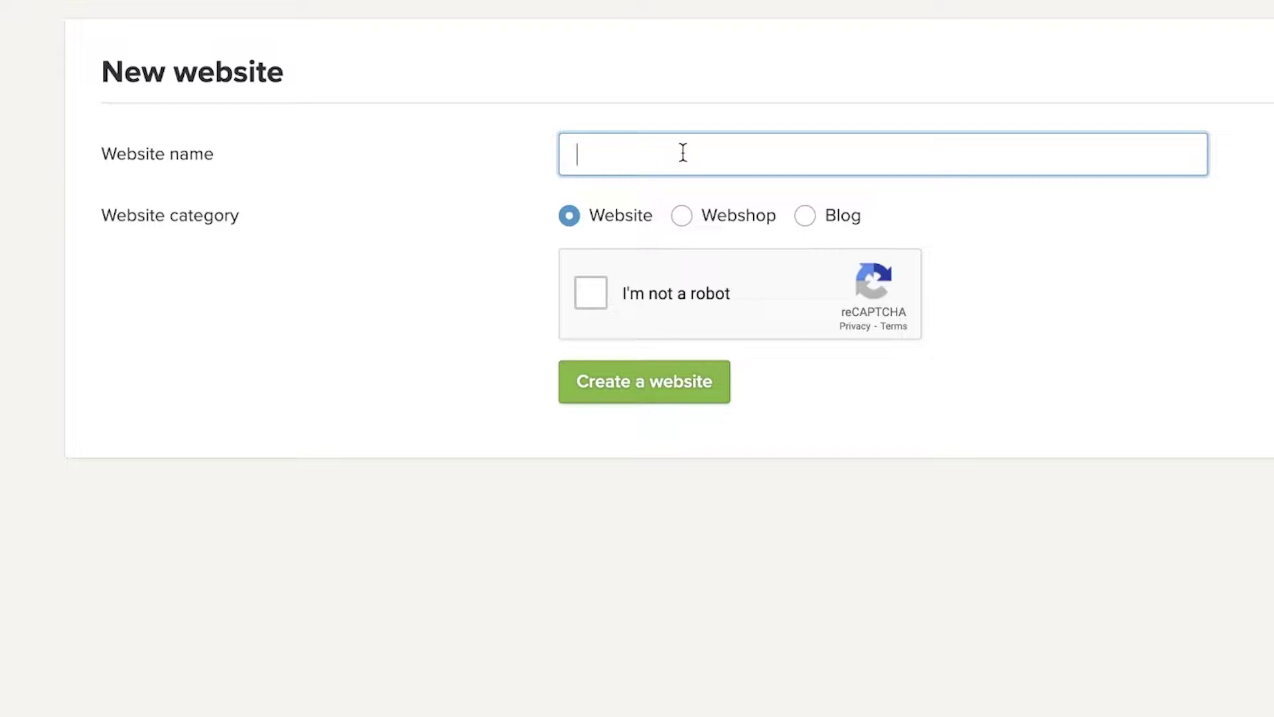
pyautogui.click(605, 304)
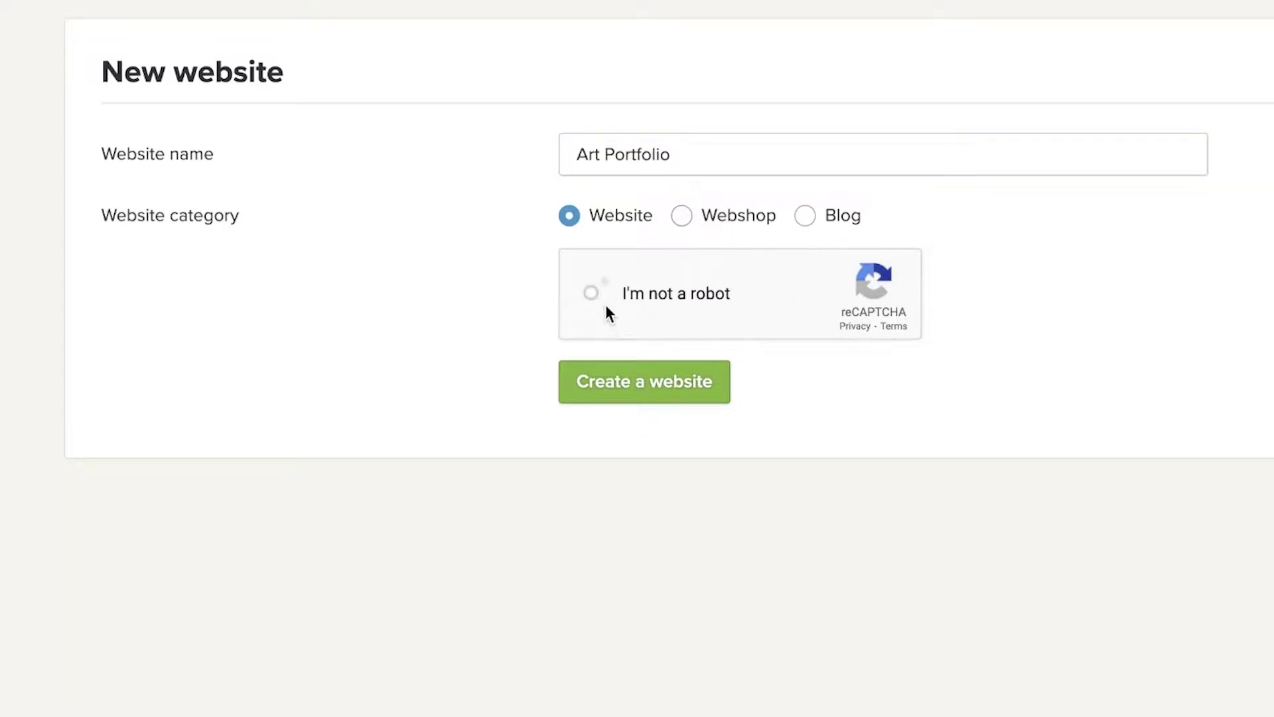
pyautogui.click(666, 369)
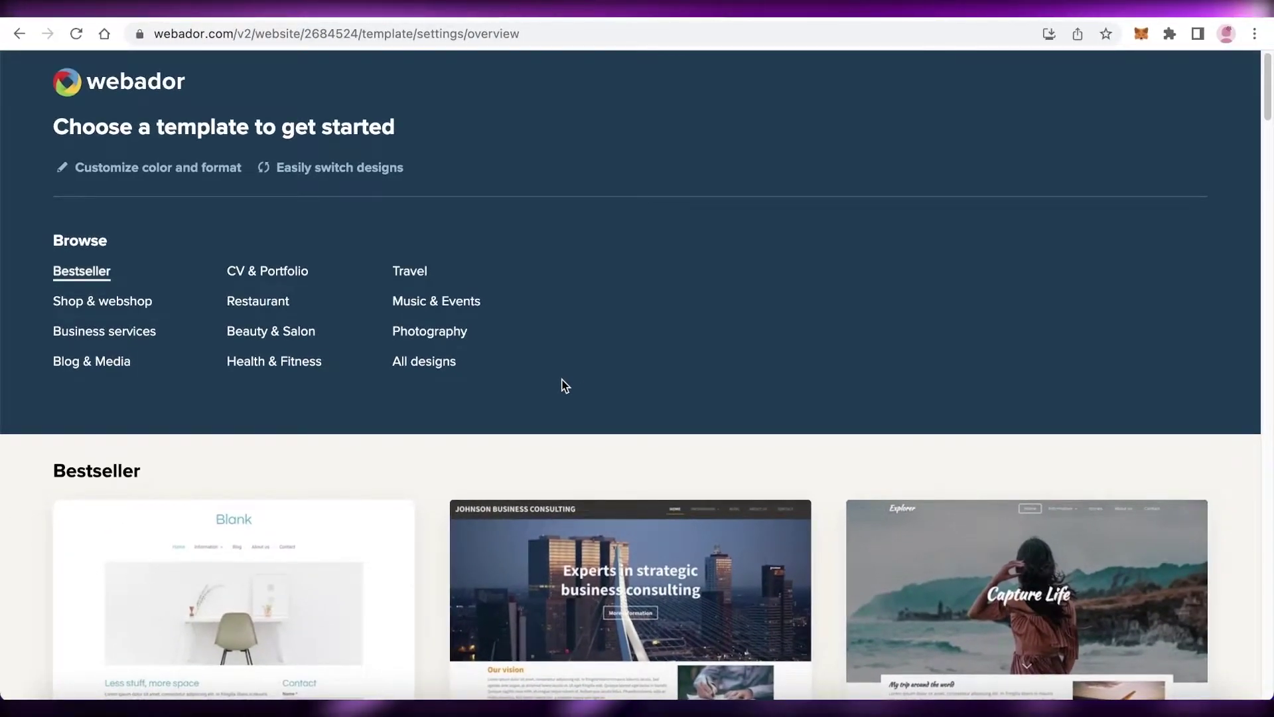
# Filter the template gallery to CV & Portfolio templates
pyautogui.scroll(-20, 563, 384)
pyautogui.scroll(-20, 1197, 285)
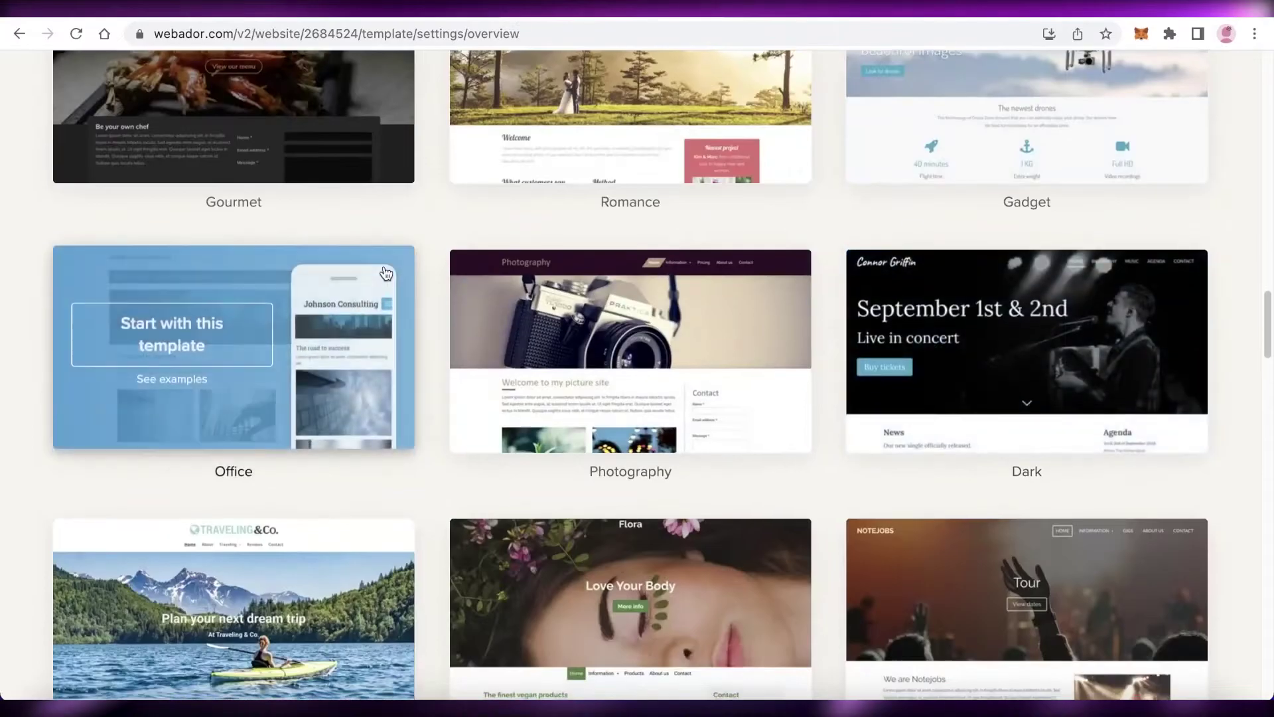
pyautogui.scroll(20, 1017, 431)
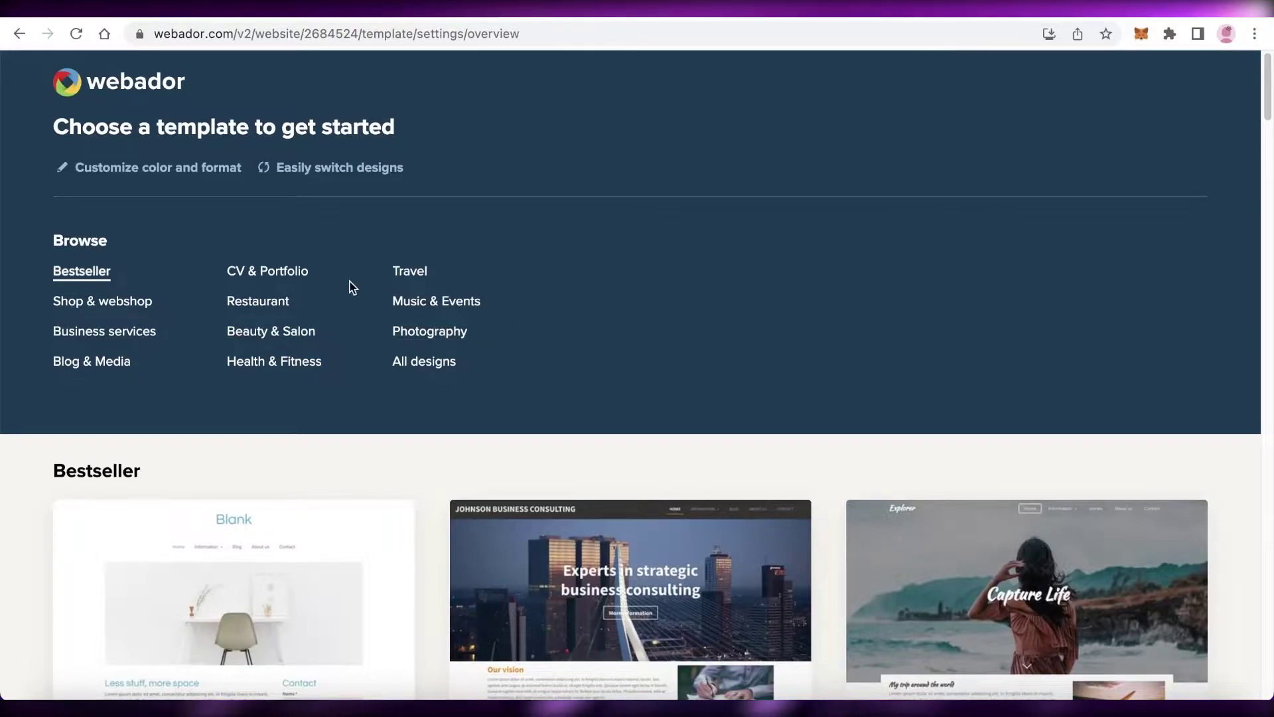
pyautogui.click(278, 271)
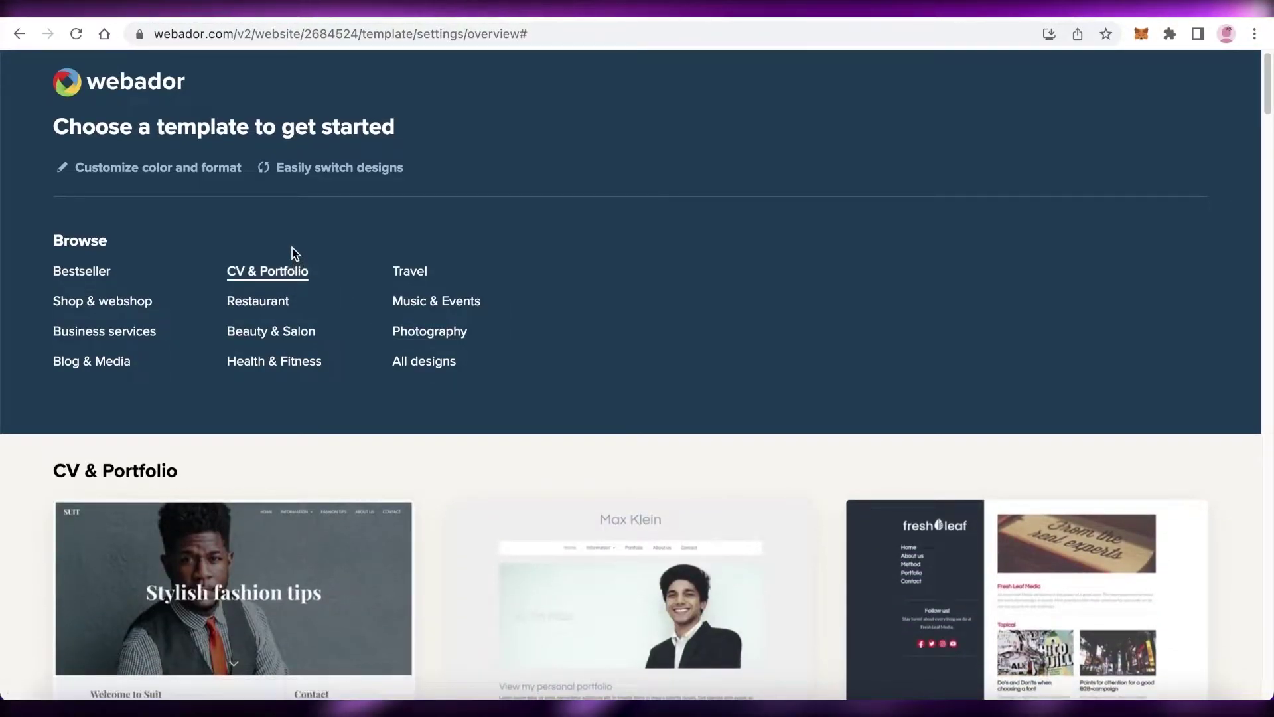
# Start the site from the Fresh template
pyautogui.scroll(-2, 506, 189)
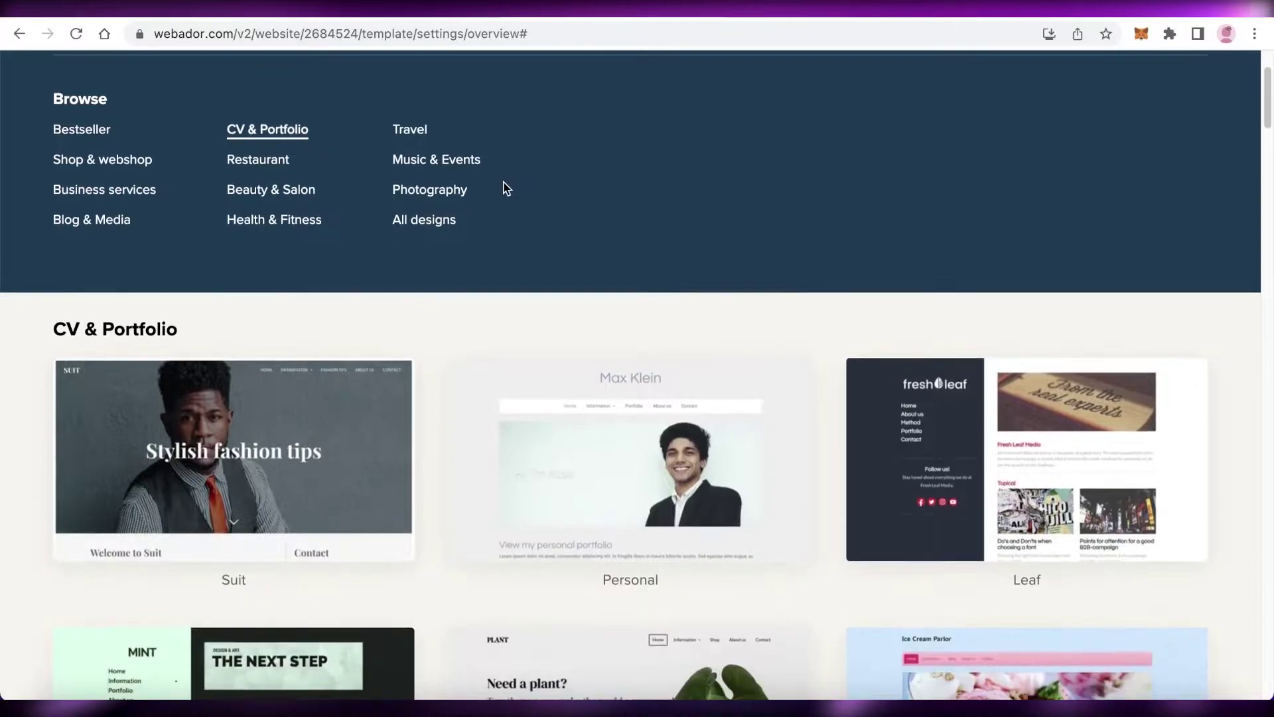
pyautogui.scroll(-15, 499, 188)
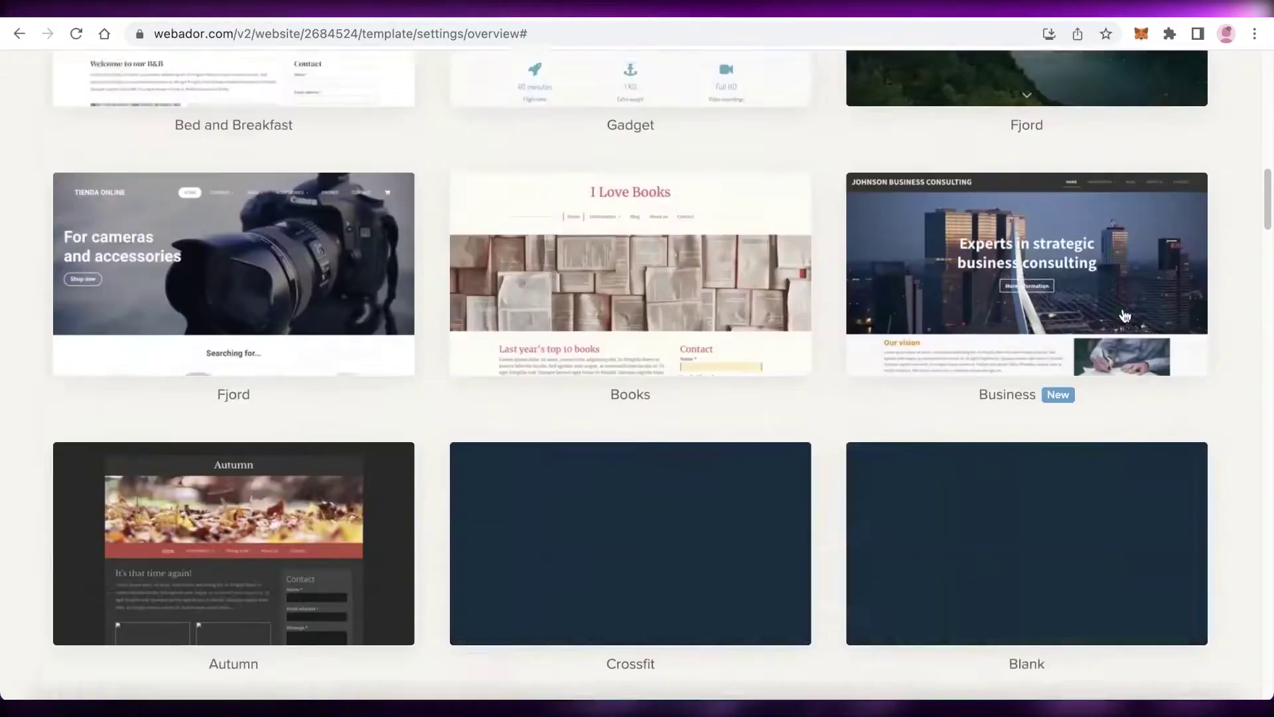
pyautogui.scroll(-20, 435, 296)
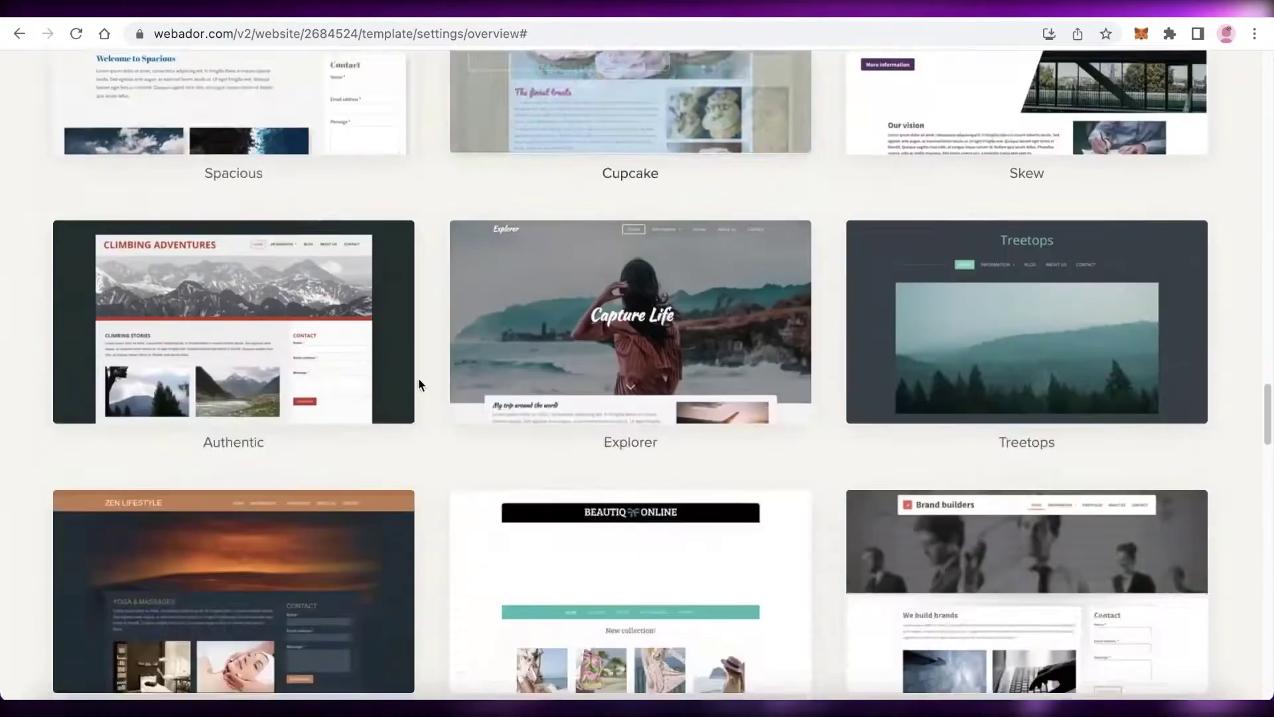
pyautogui.moveTo(552, 384)
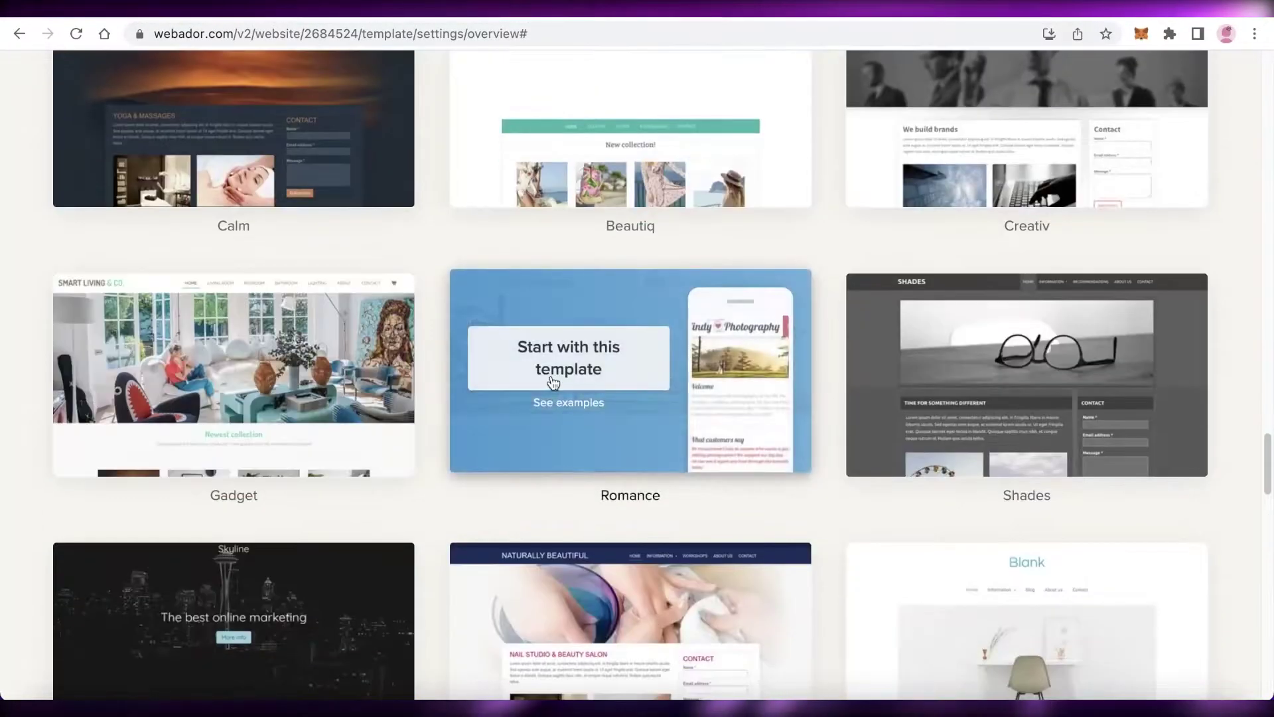
pyautogui.scroll(-10, 552, 384)
pyautogui.scroll(15, 555, 388)
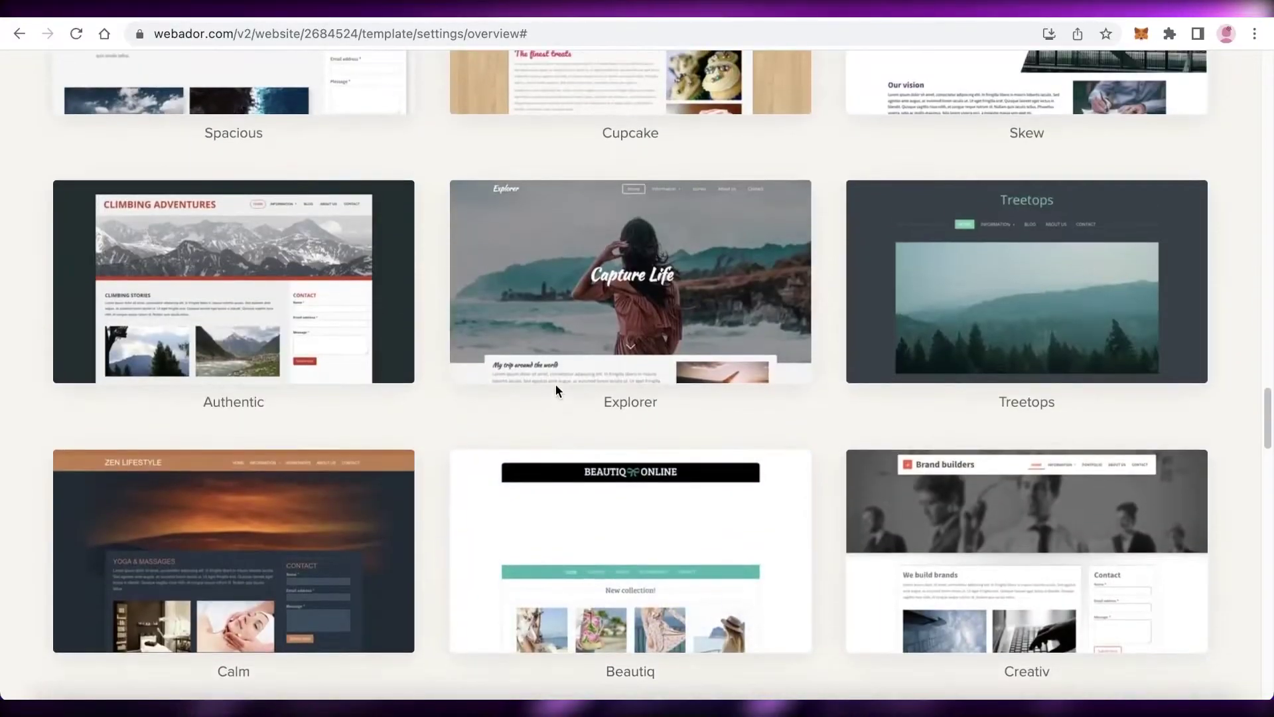
pyautogui.scroll(20, 556, 384)
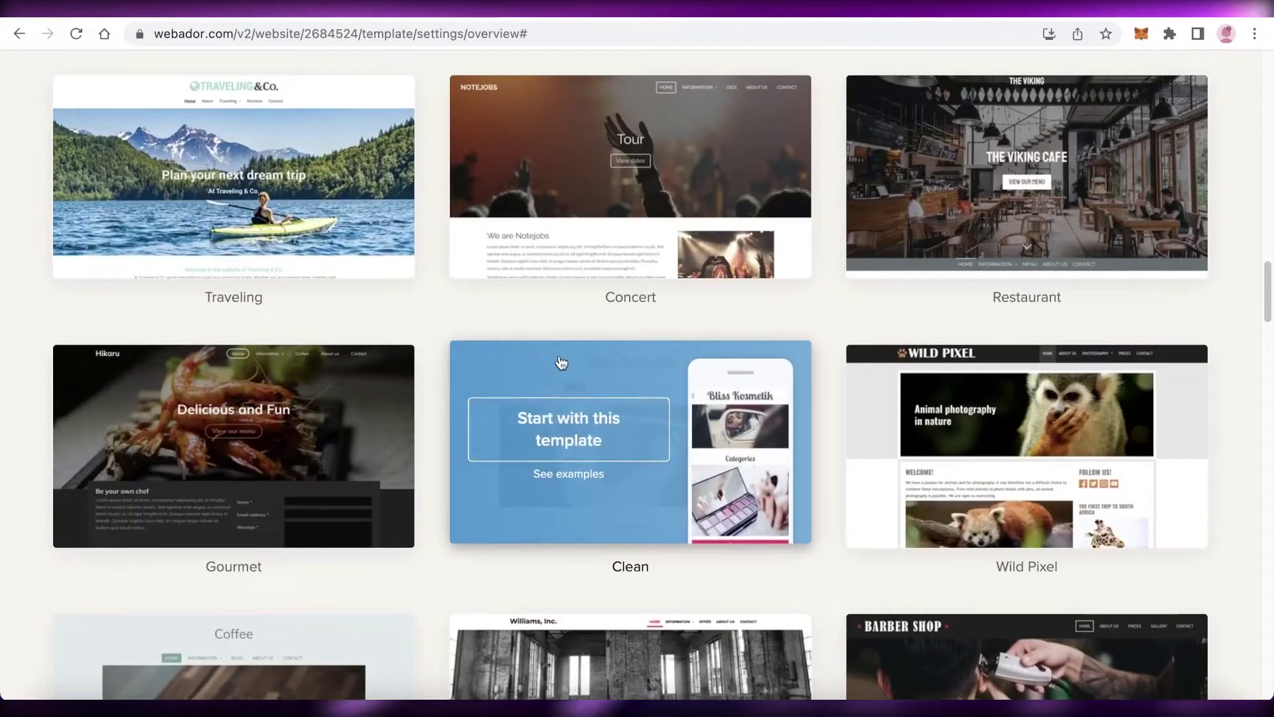
pyautogui.scroll(7, 691, 338)
pyautogui.scroll(-4, 664, 332)
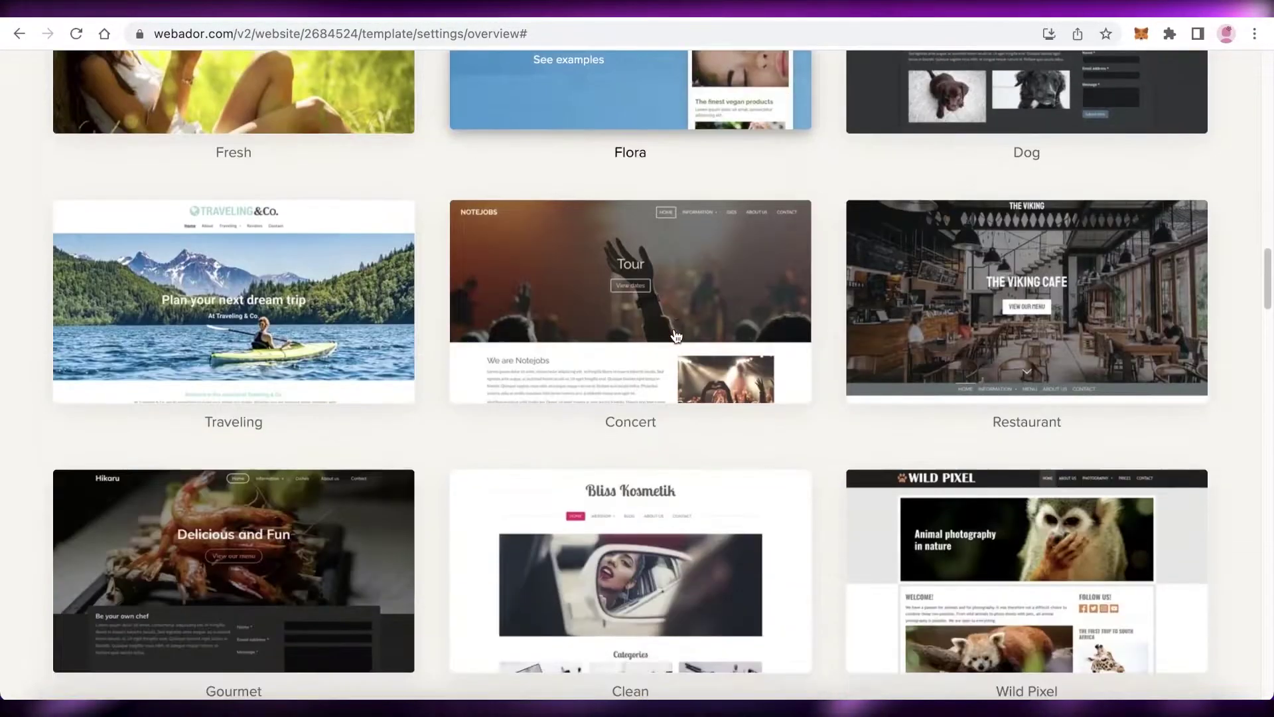
pyautogui.scroll(6, 644, 325)
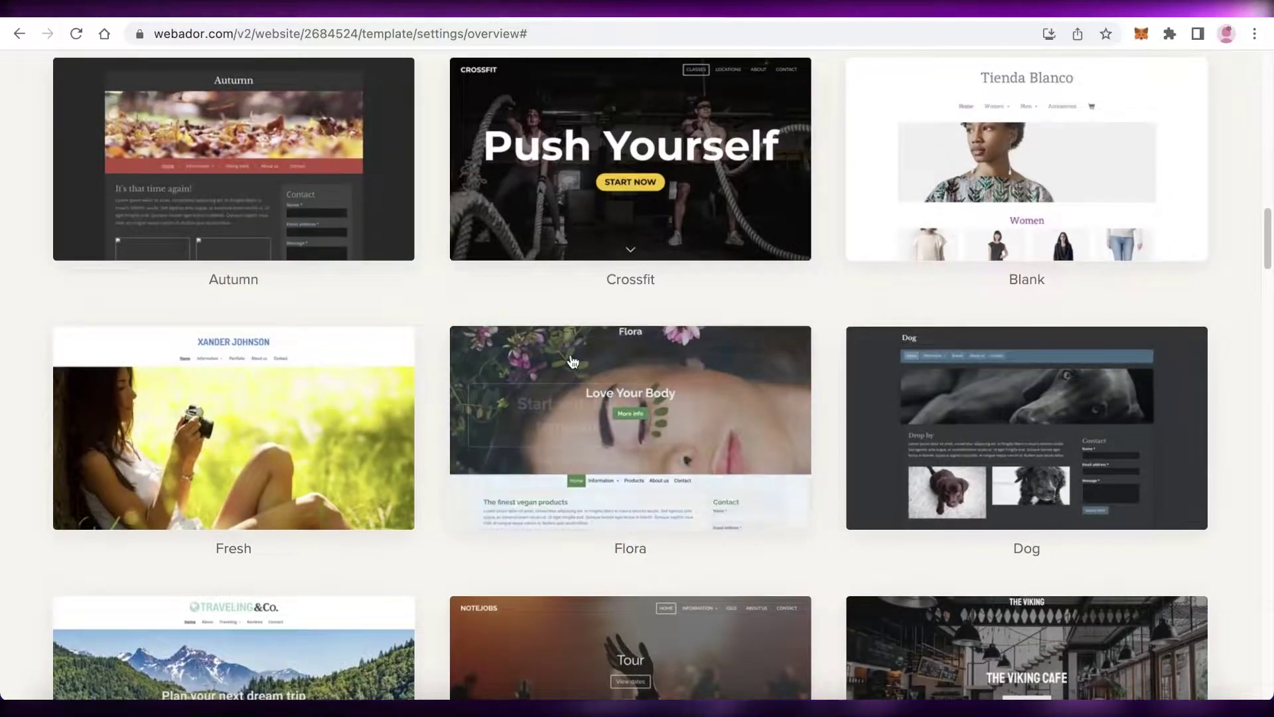
pyautogui.scroll(-1, 1267, 312)
pyautogui.scroll(4, 1062, 335)
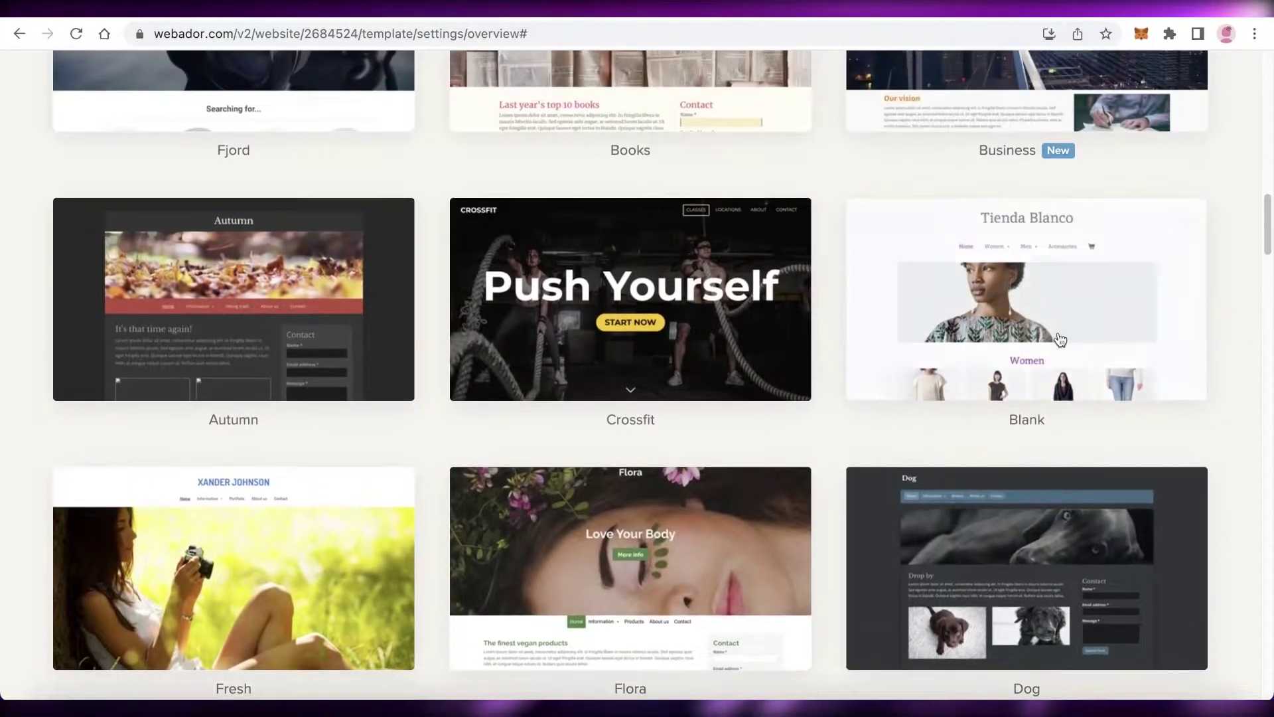
pyautogui.scroll(-1, 186, 451)
pyautogui.scroll(-1, 187, 458)
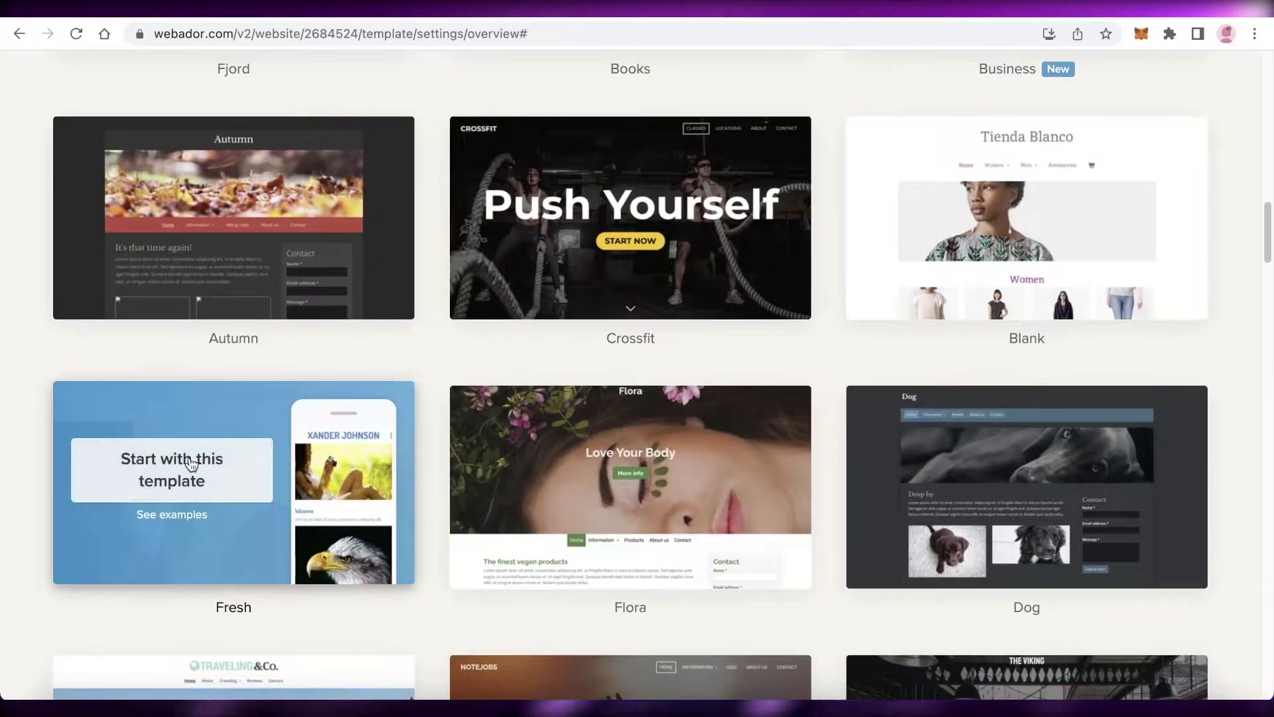
pyautogui.click(189, 468)
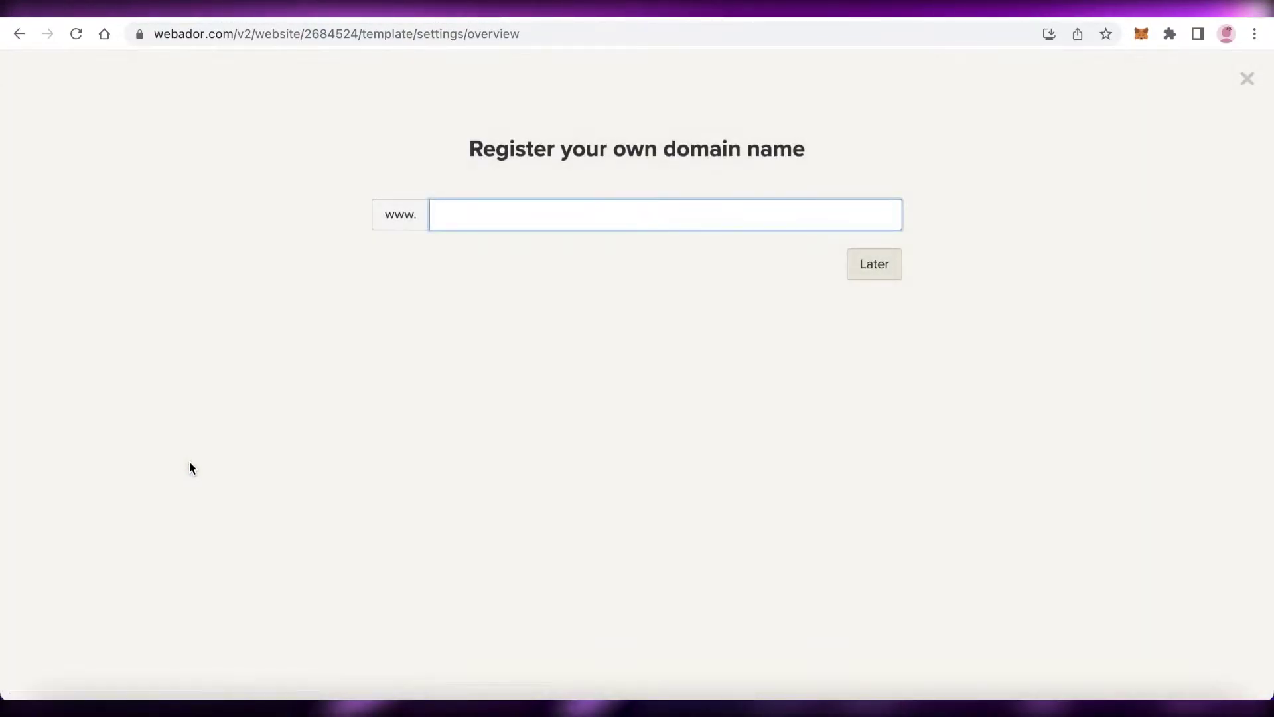
# Postpone domain registration and take the Free plan with a webador.co.uk address
pyautogui.click(865, 265)
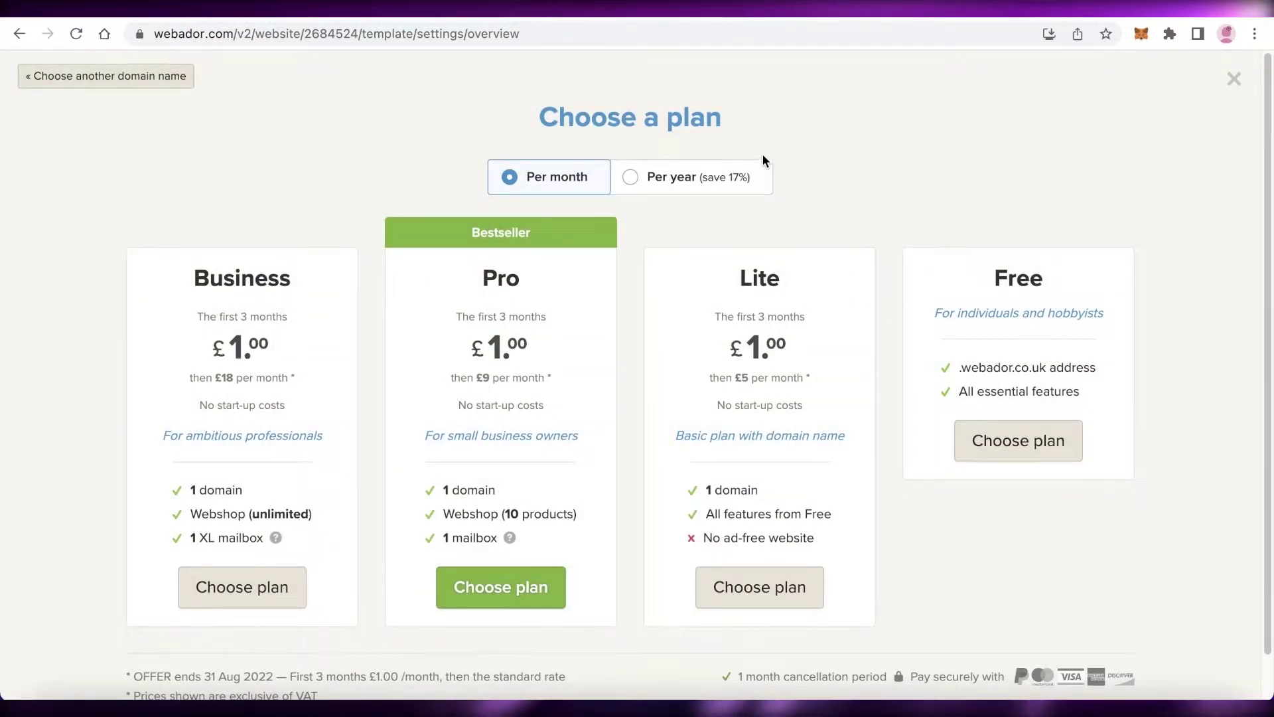
pyautogui.click(1018, 446)
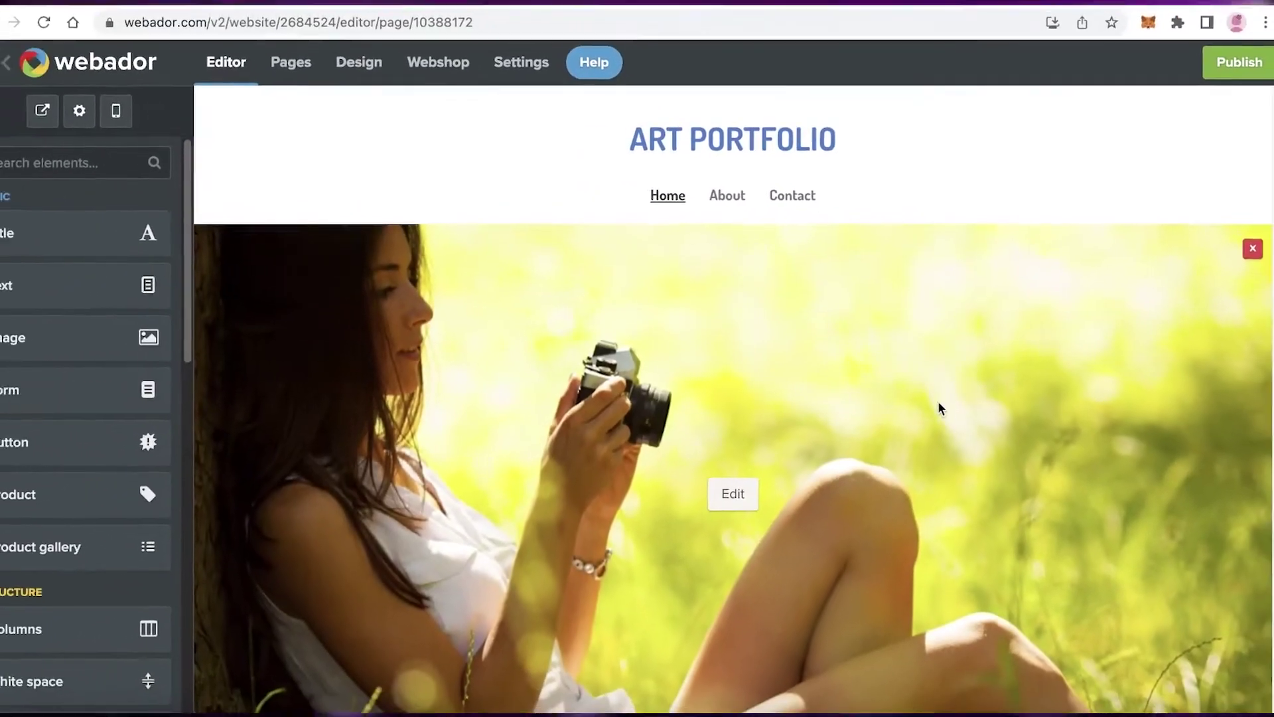
# Open the Edit settings for the homepage hero banner photo
pyautogui.scroll(-2, 886, 217)
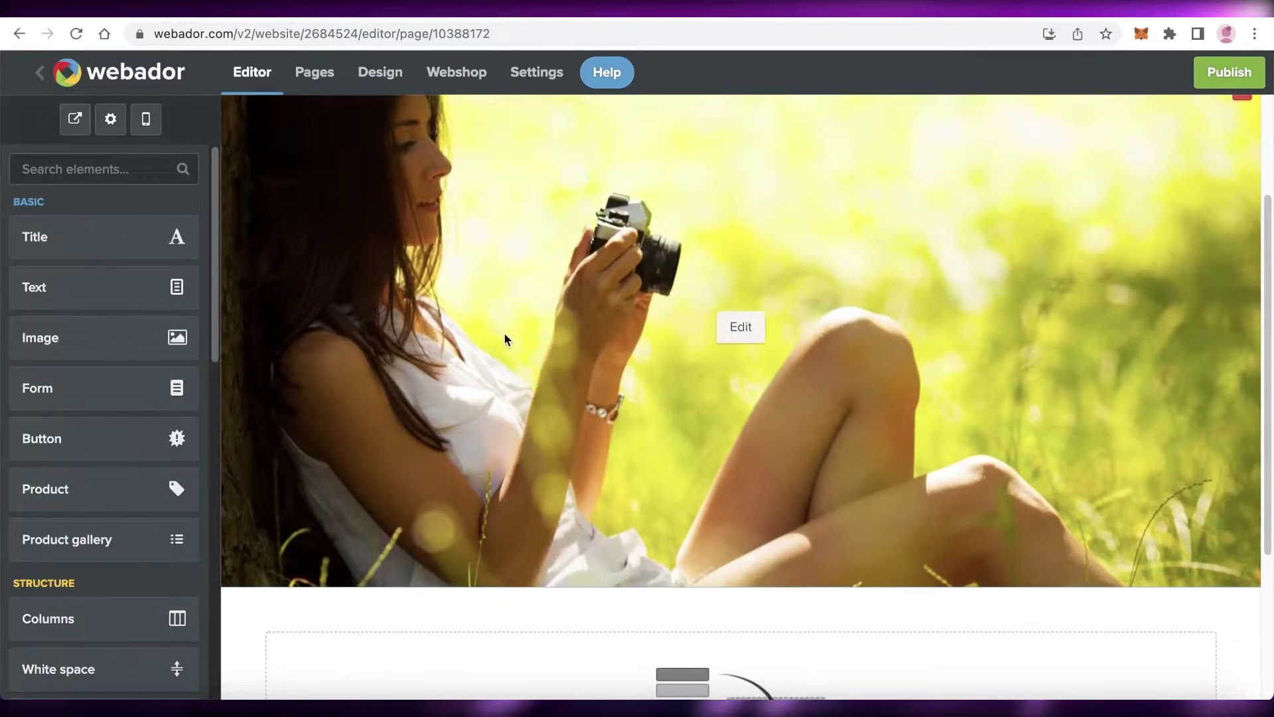
pyautogui.scroll(2, 740, 332)
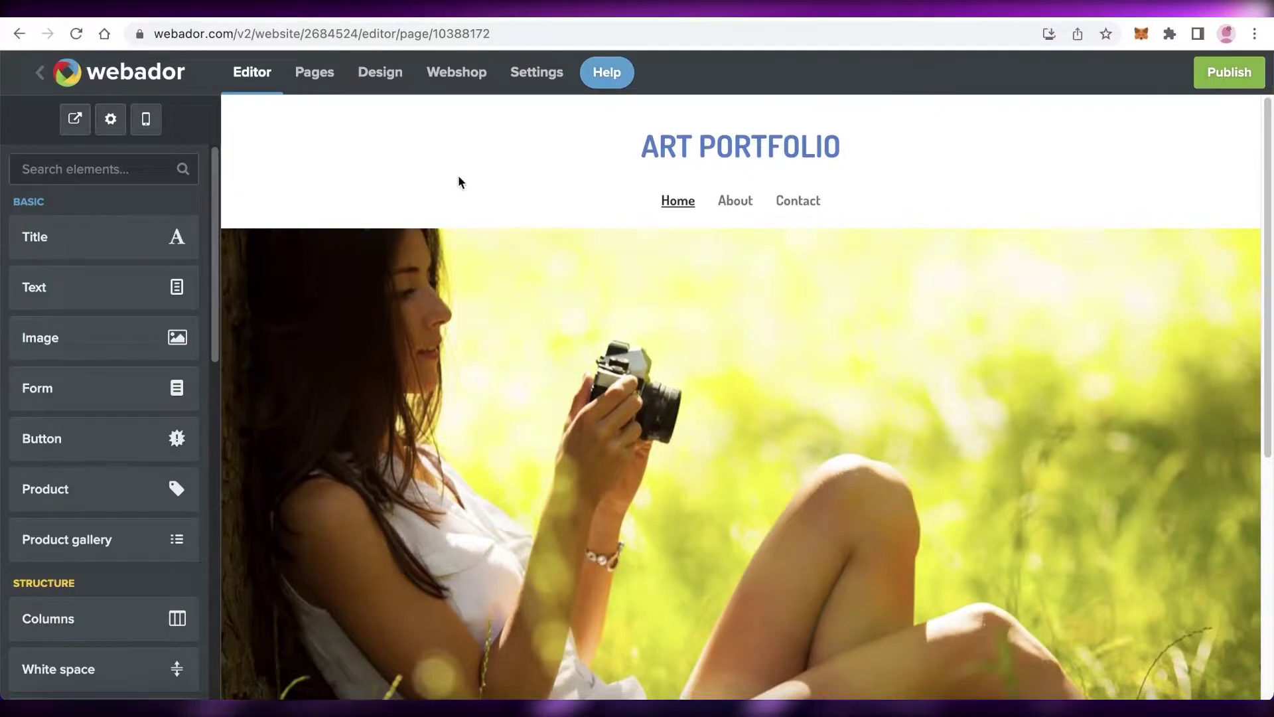
pyautogui.scroll(-1, 731, 329)
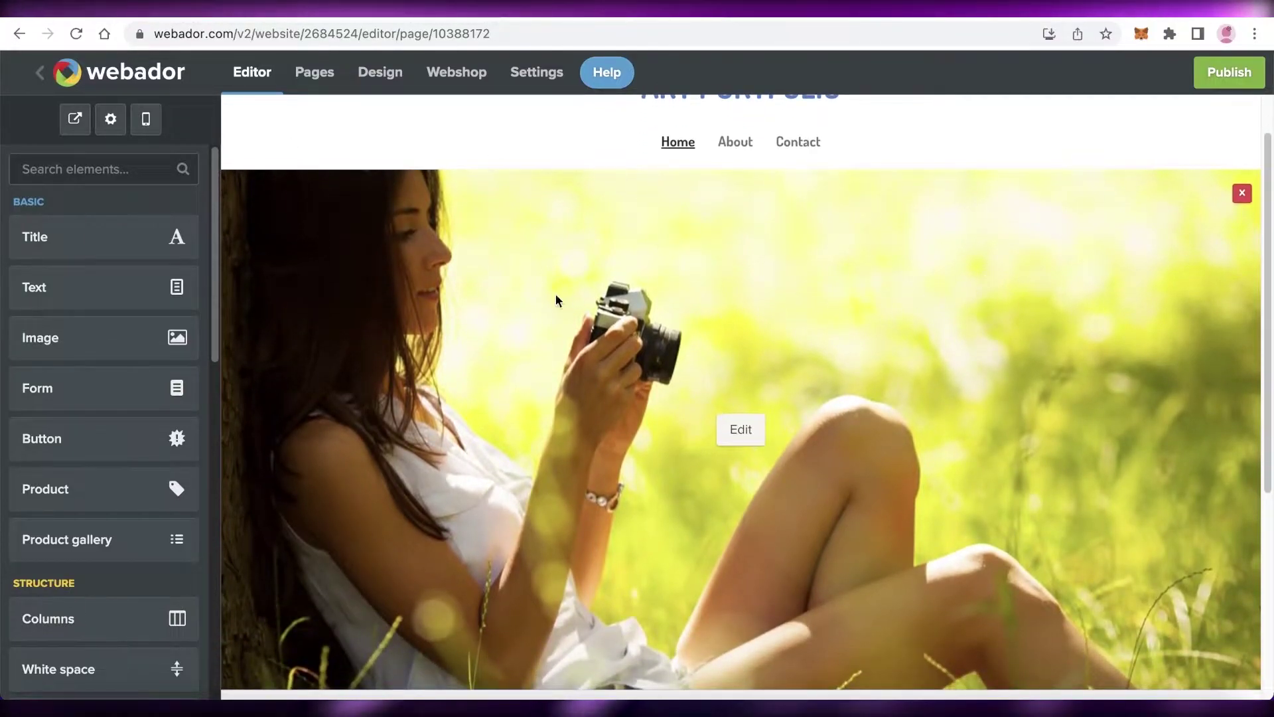
pyautogui.click(738, 430)
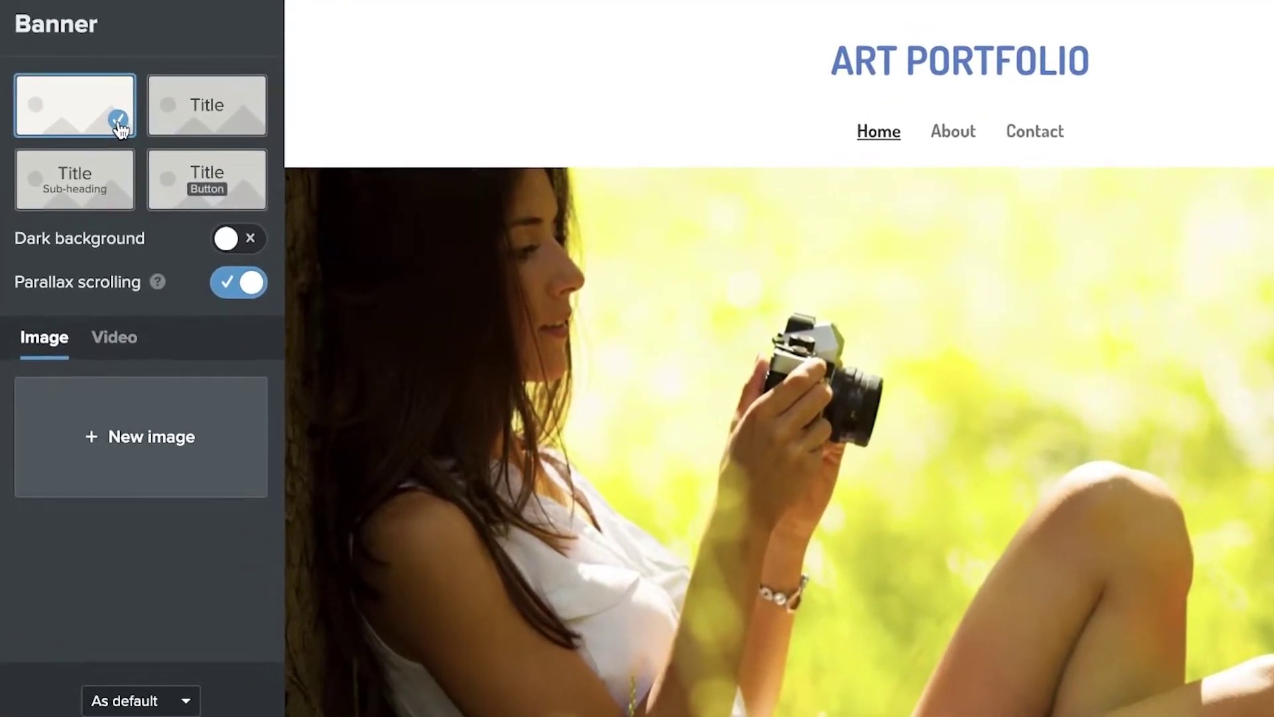
# Replace the banner image with a colourful abstract paint stock image from an 'art' search
pyautogui.click(149, 446)
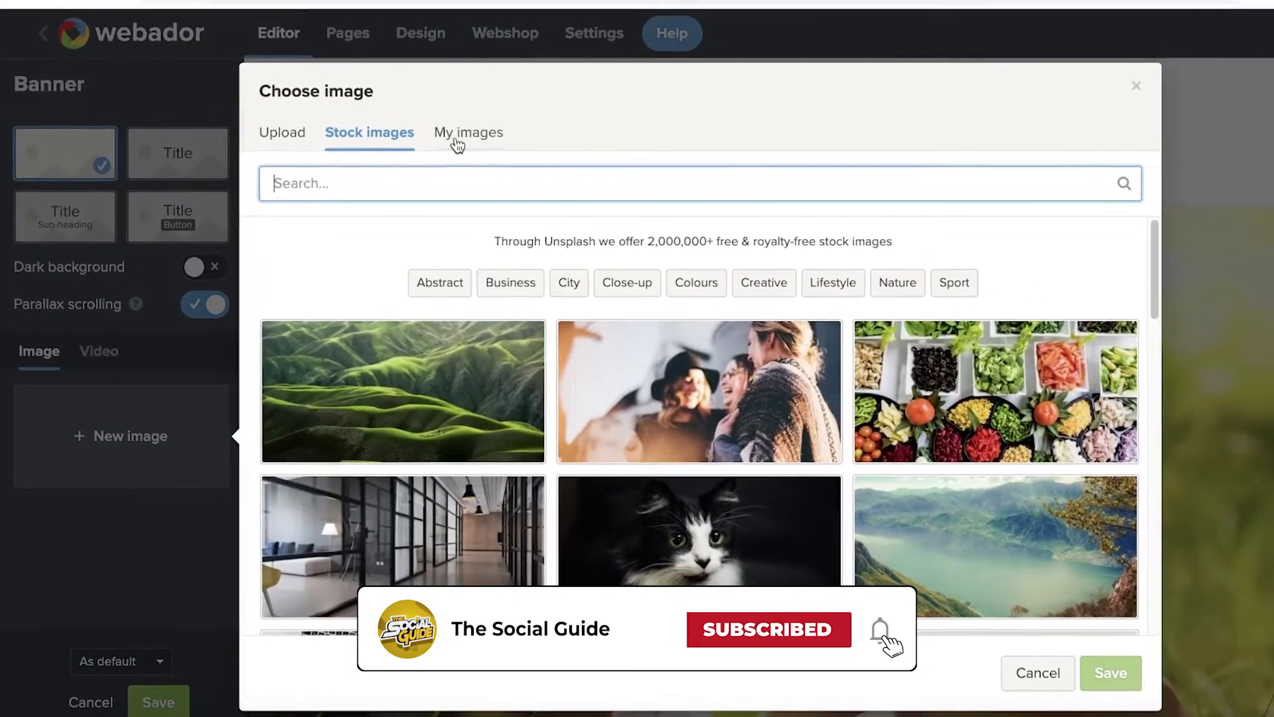
pyautogui.click(535, 89)
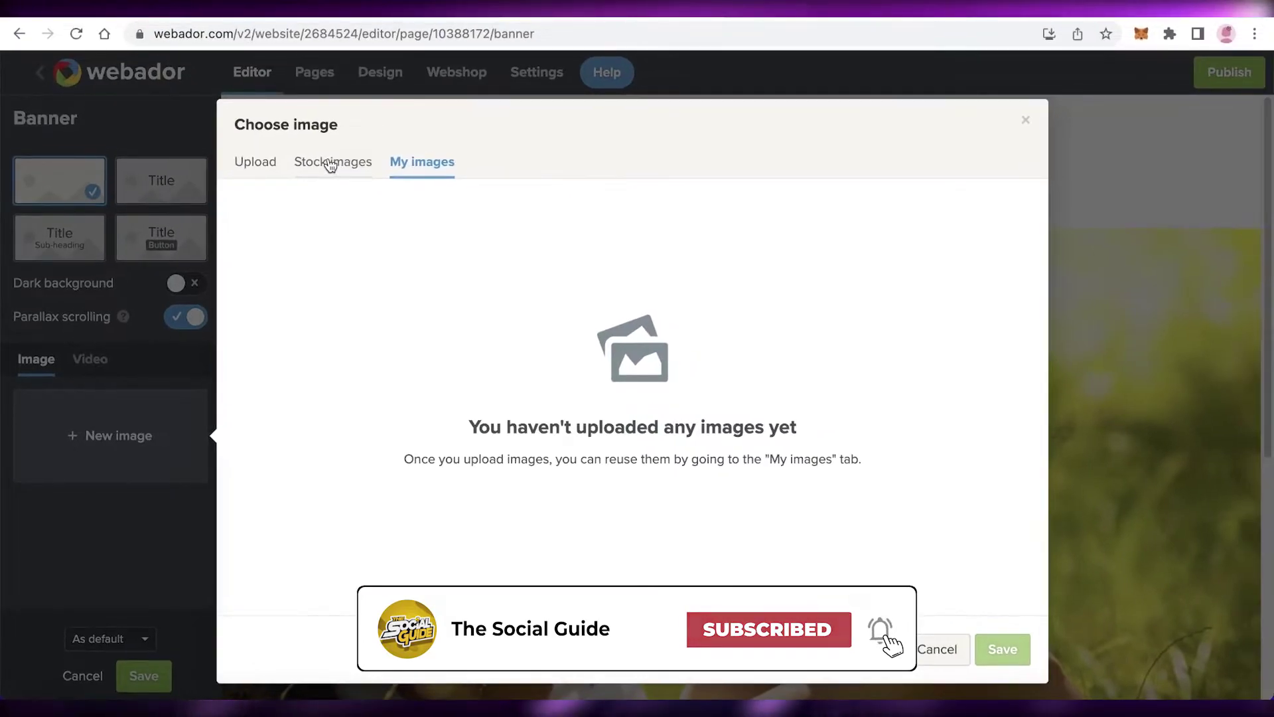
pyautogui.click(330, 164)
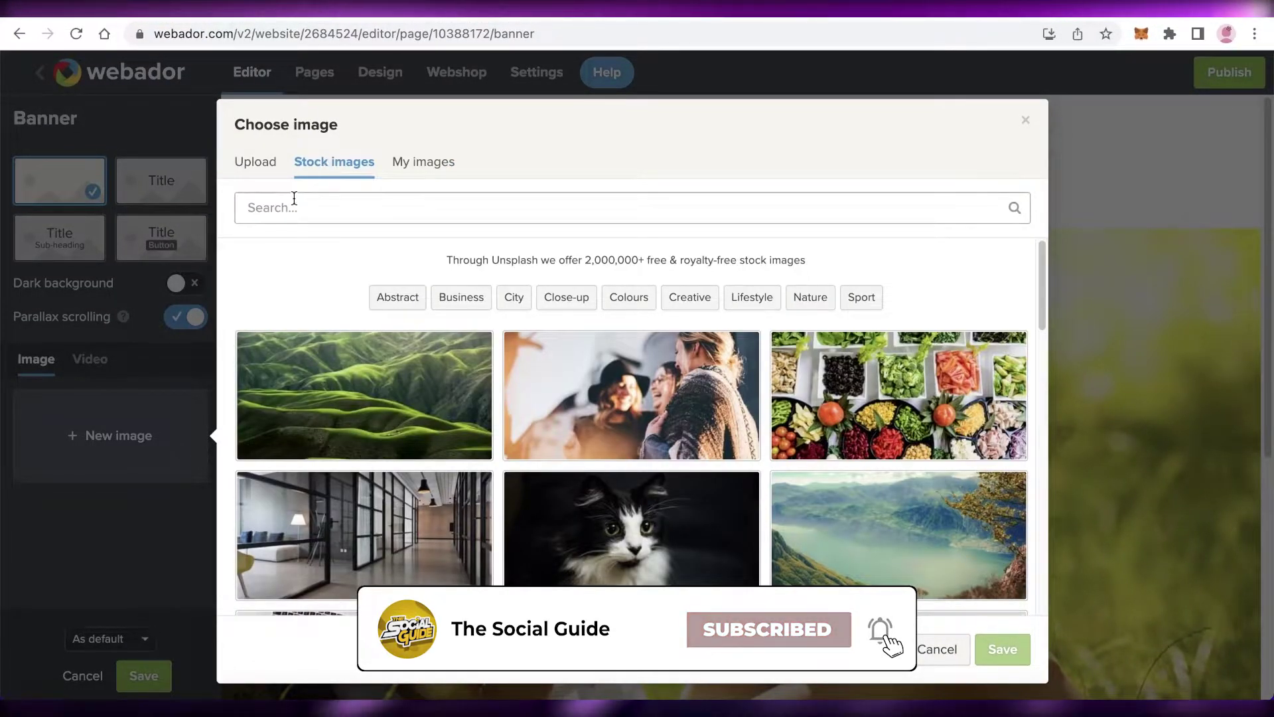
pyautogui.click(334, 208)
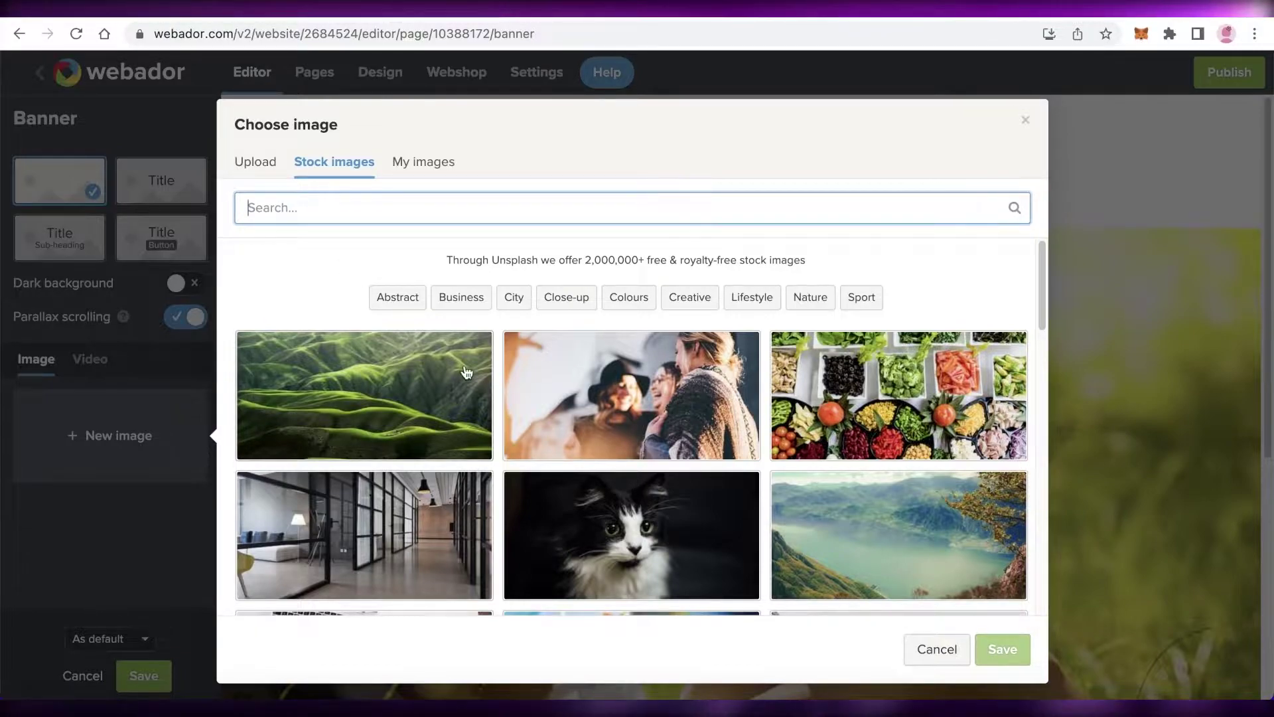
pyautogui.click(398, 297)
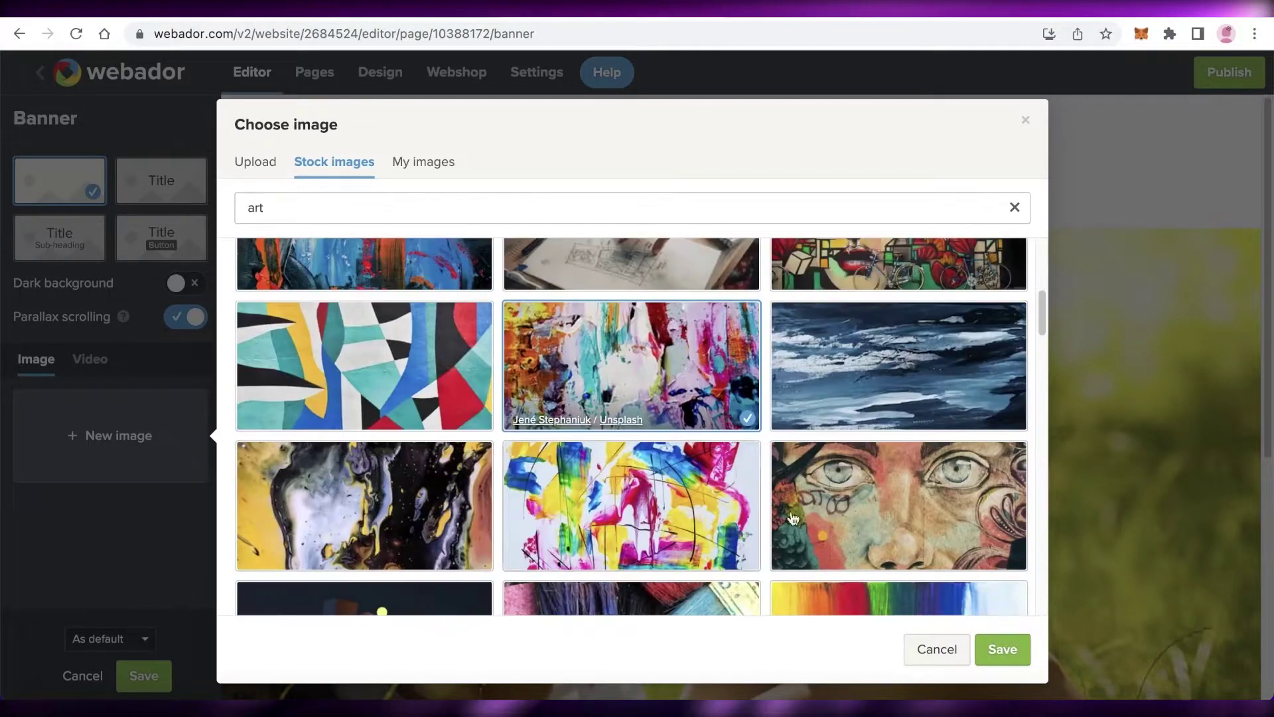
pyautogui.click(1005, 649)
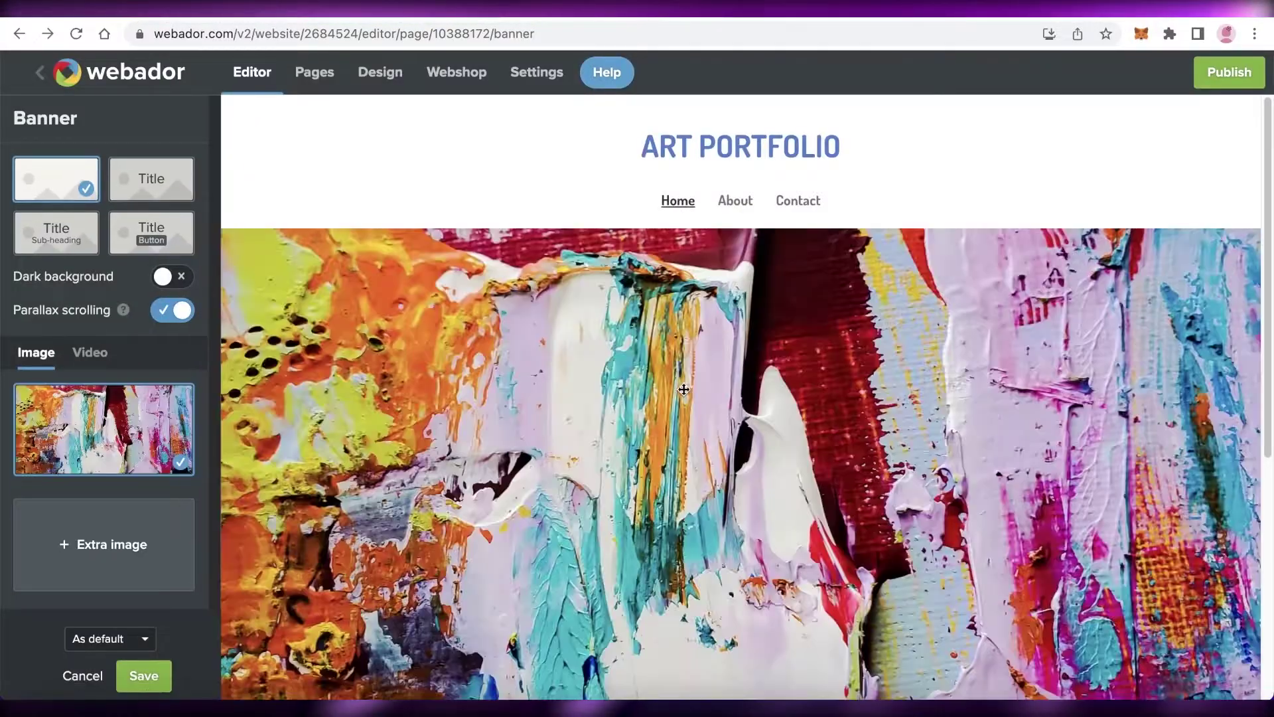
# Try the darkening and layout options, settling on the title-only banner layout
pyautogui.scroll(-5, 677, 412)
pyautogui.scroll(5, 671, 430)
pyautogui.moveTo(25, 438)
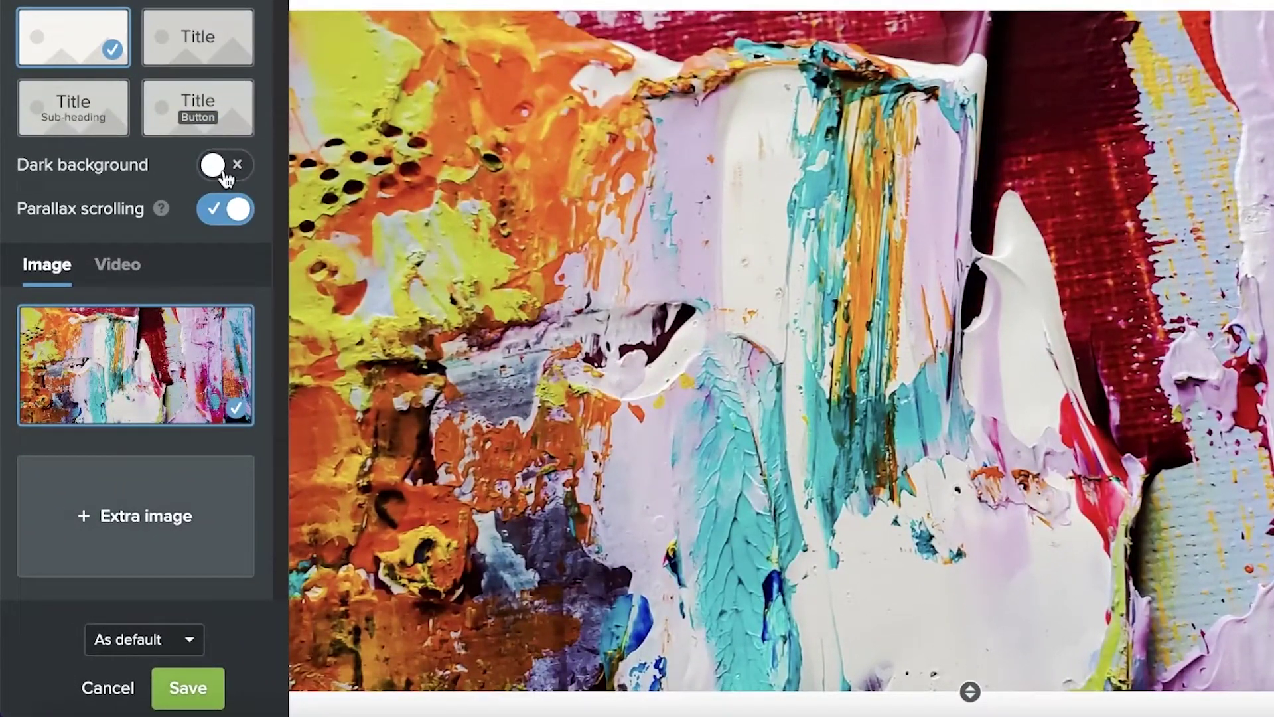
pyautogui.click(225, 175)
pyautogui.click(224, 175)
pyautogui.click(224, 175)
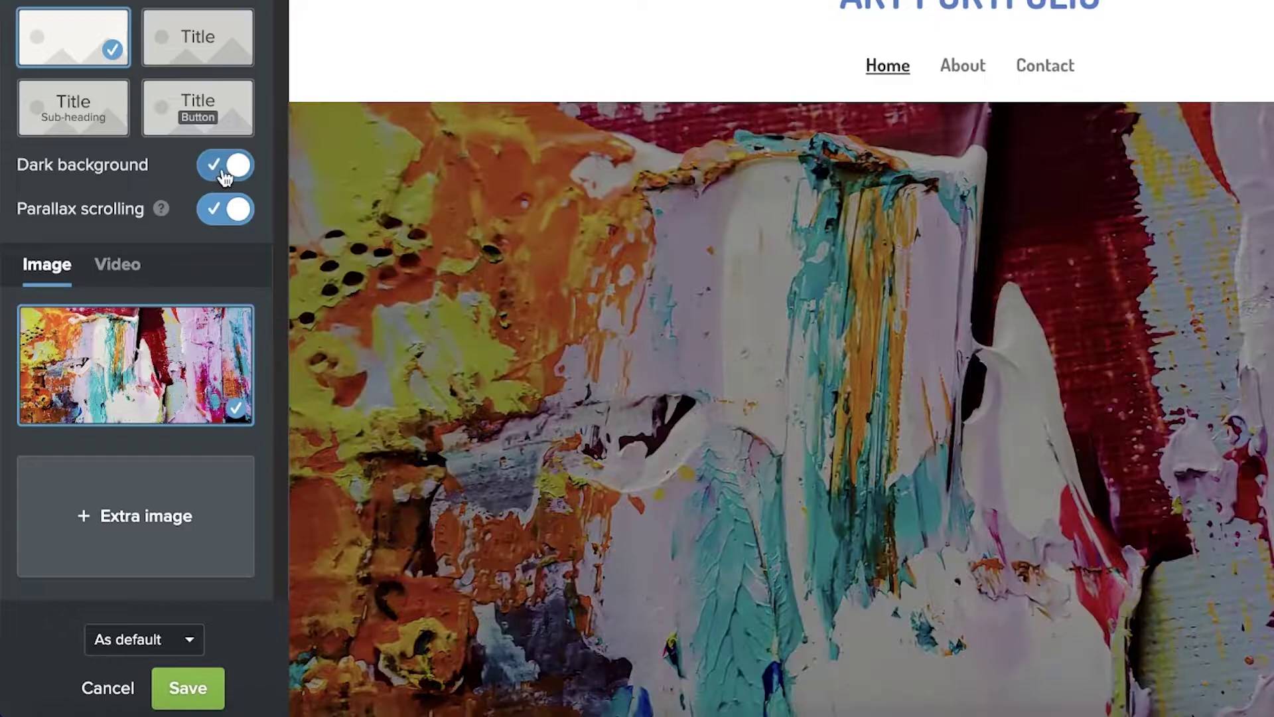
pyautogui.click(224, 175)
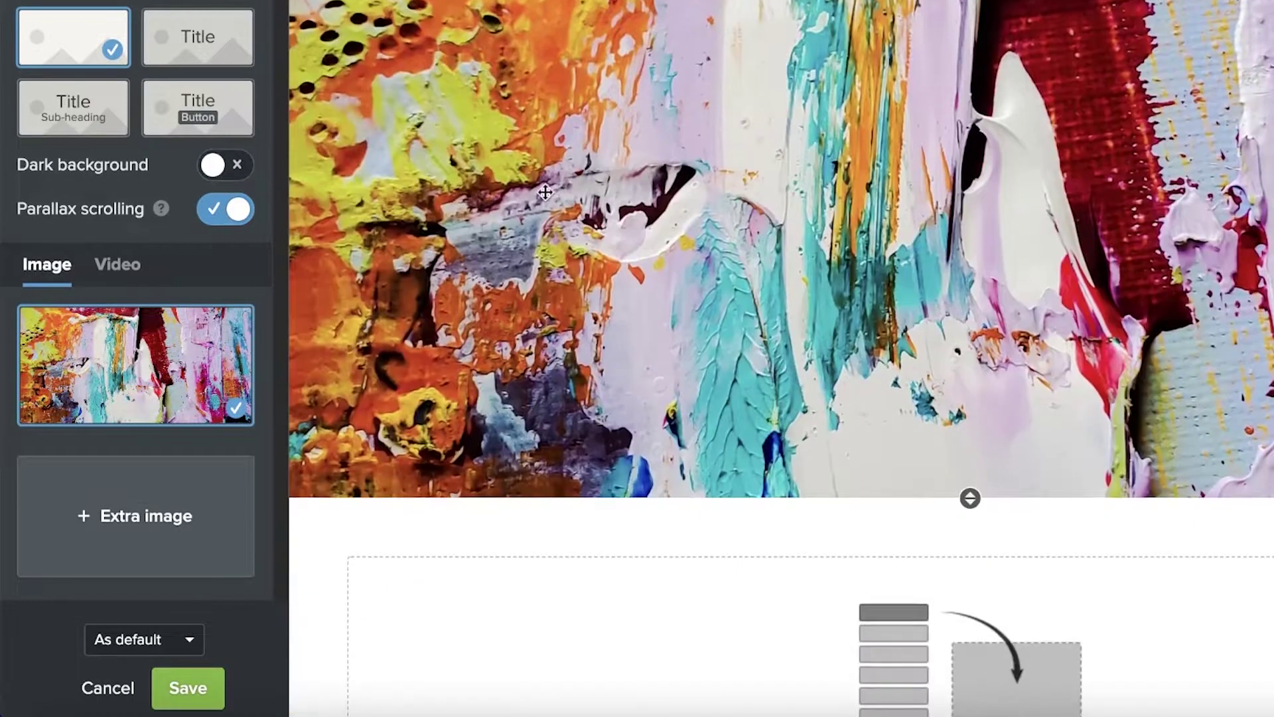
pyautogui.scroll(5, 623, 418)
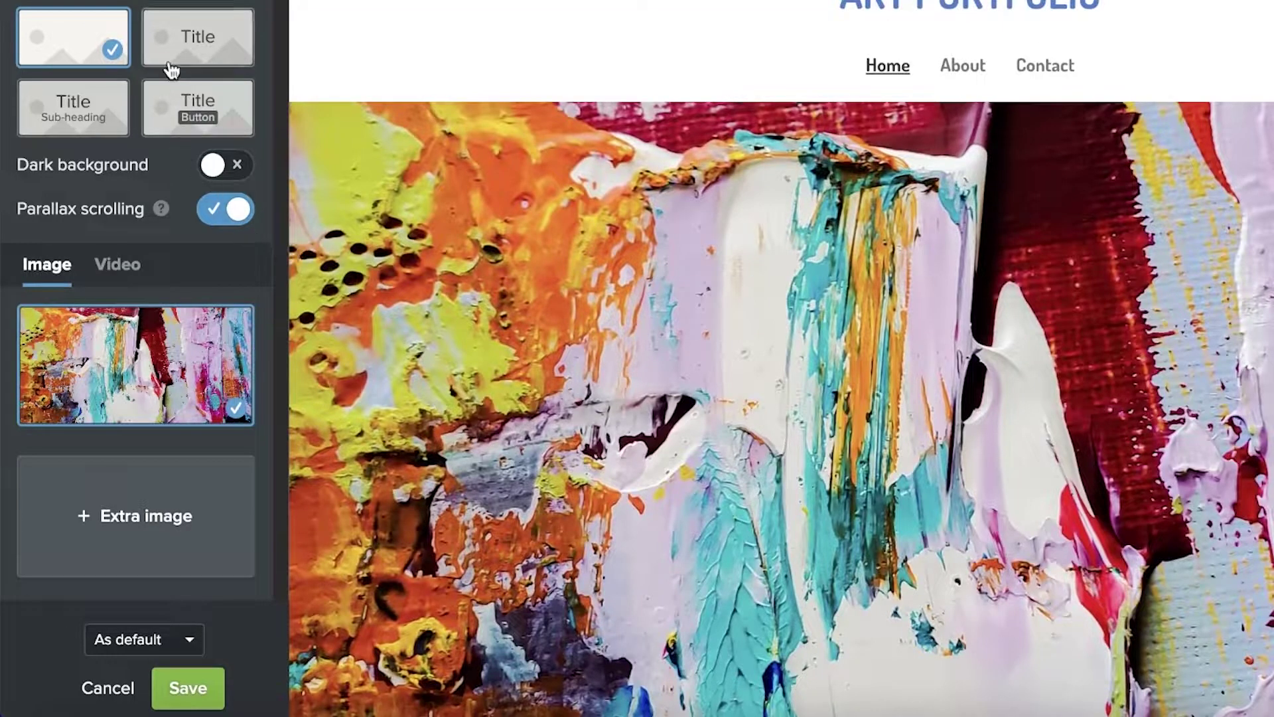
pyautogui.click(171, 70)
pyautogui.click(207, 108)
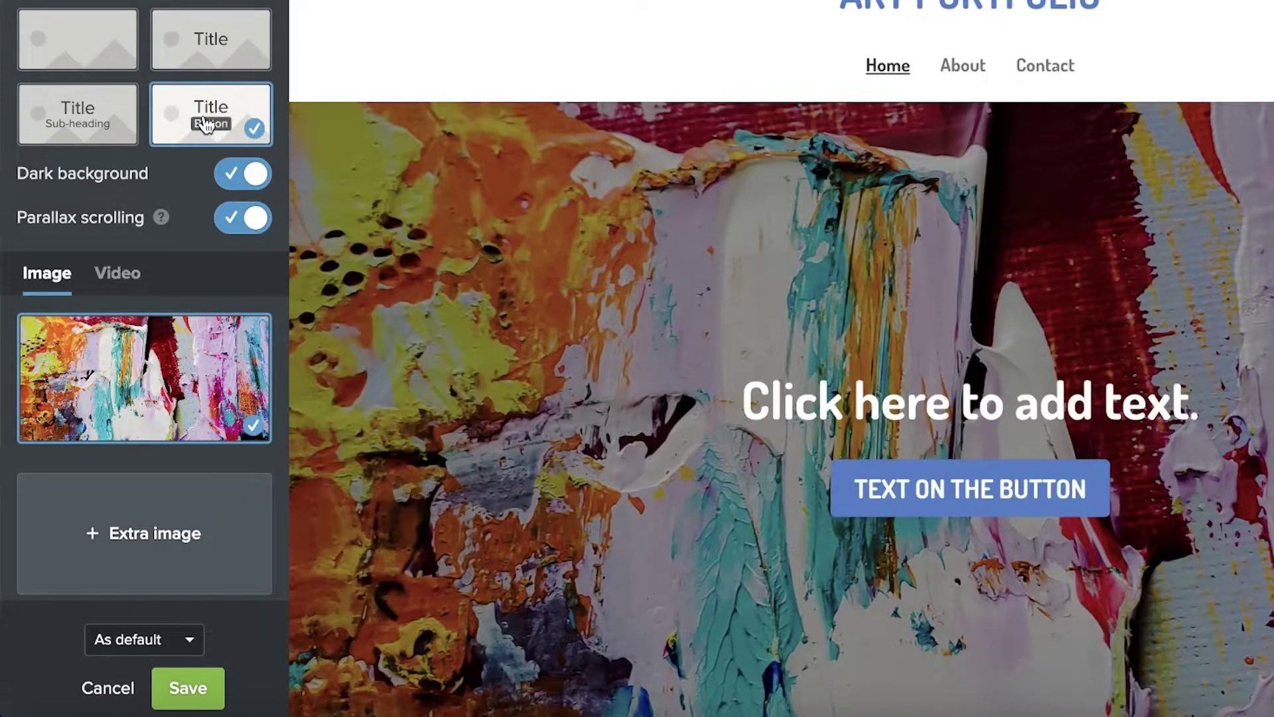
pyautogui.click(77, 136)
pyautogui.click(197, 52)
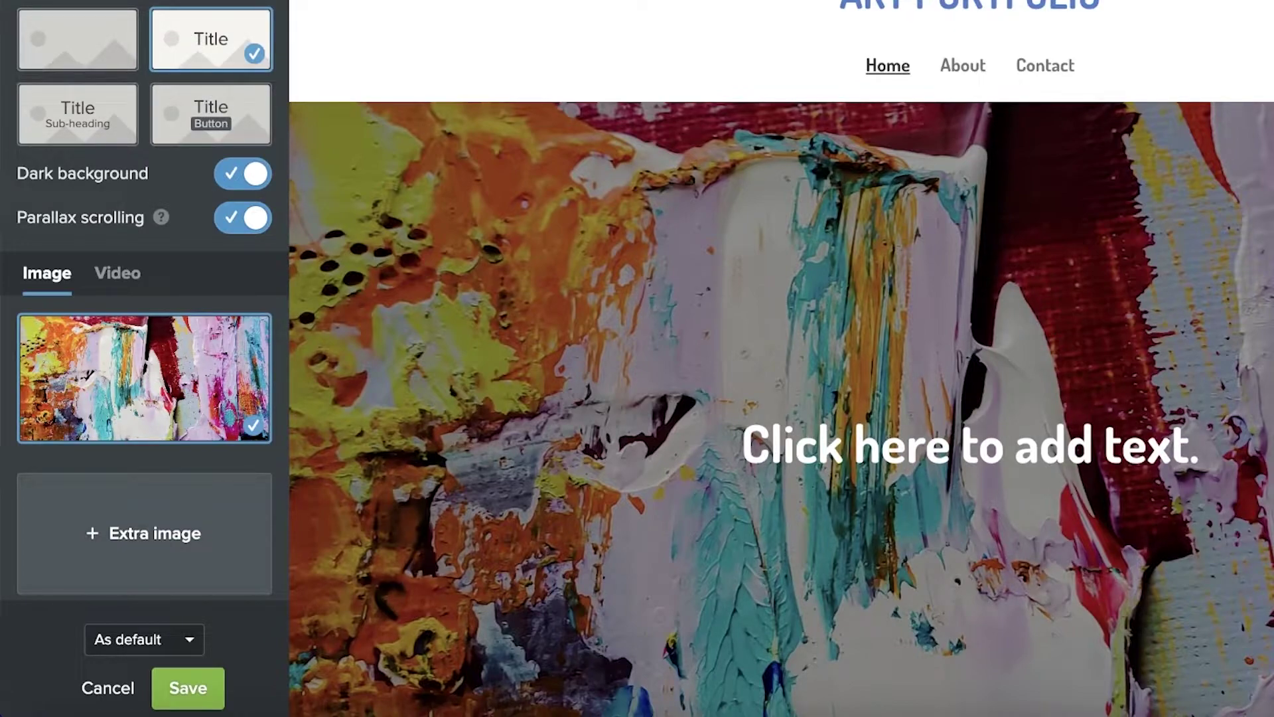
# Apply the banner settings to this page only and save them
pyautogui.click(167, 649)
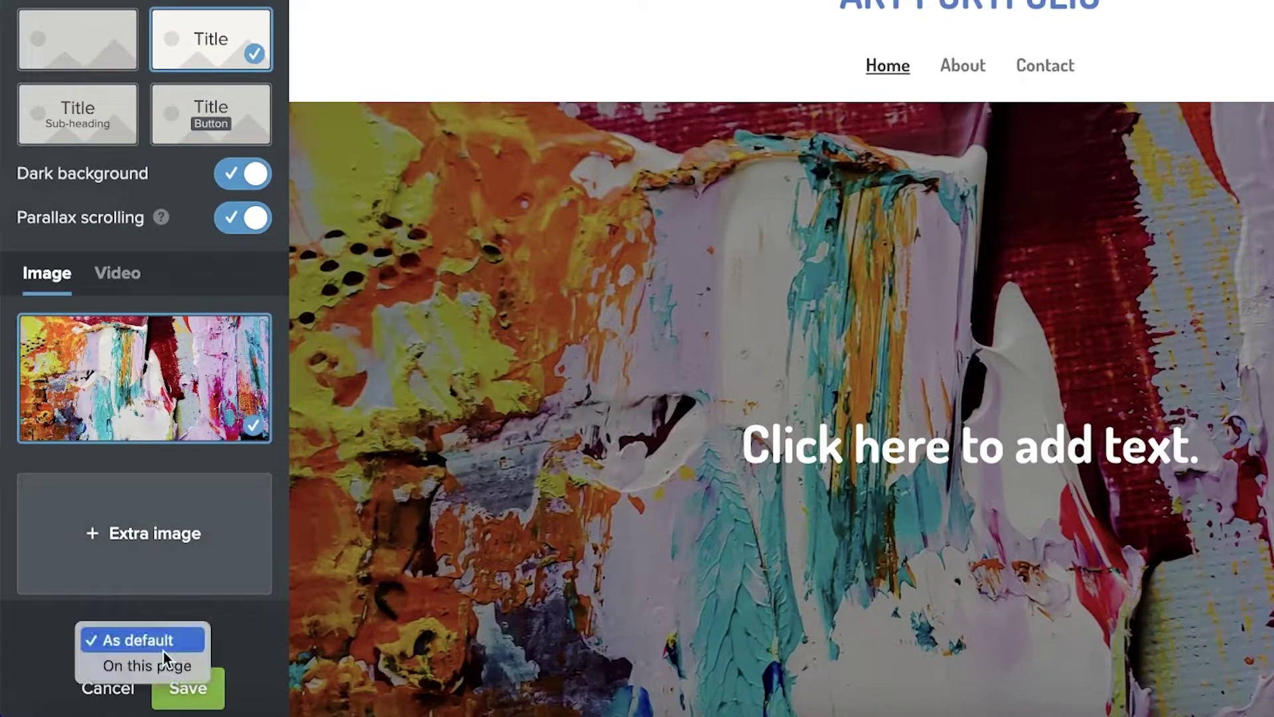
pyautogui.click(159, 640)
pyautogui.click(162, 642)
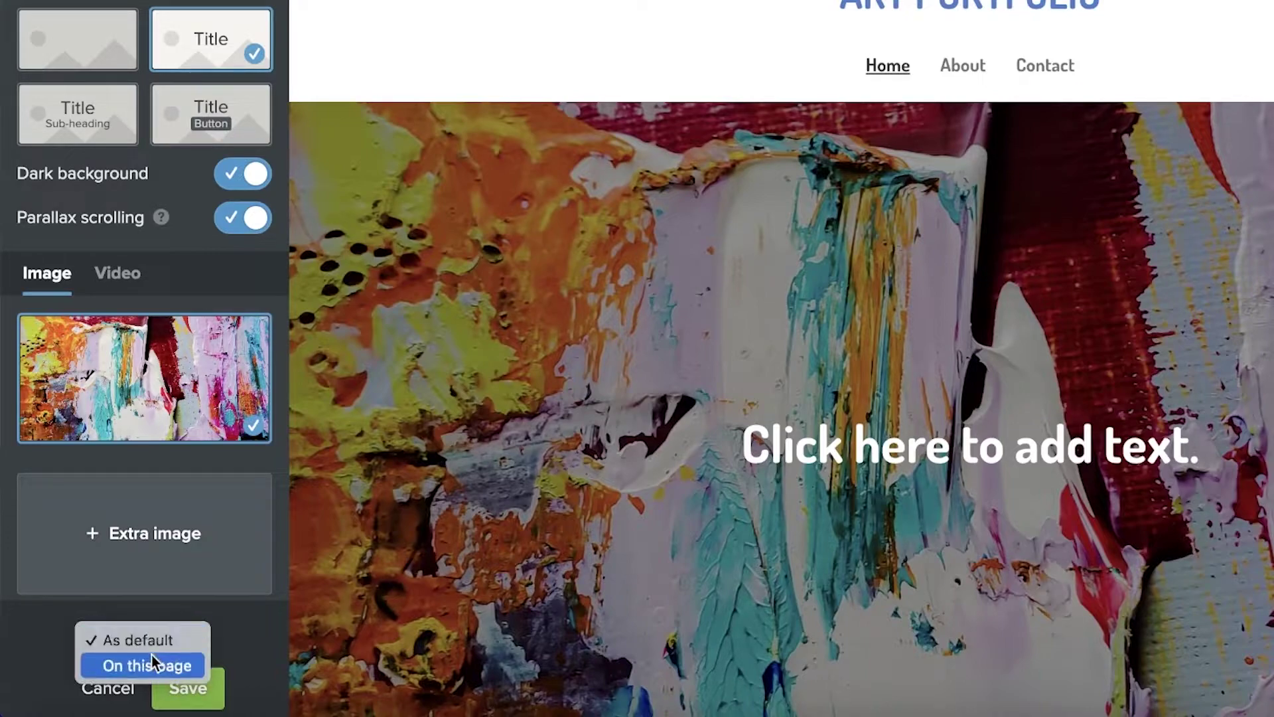
pyautogui.click(152, 665)
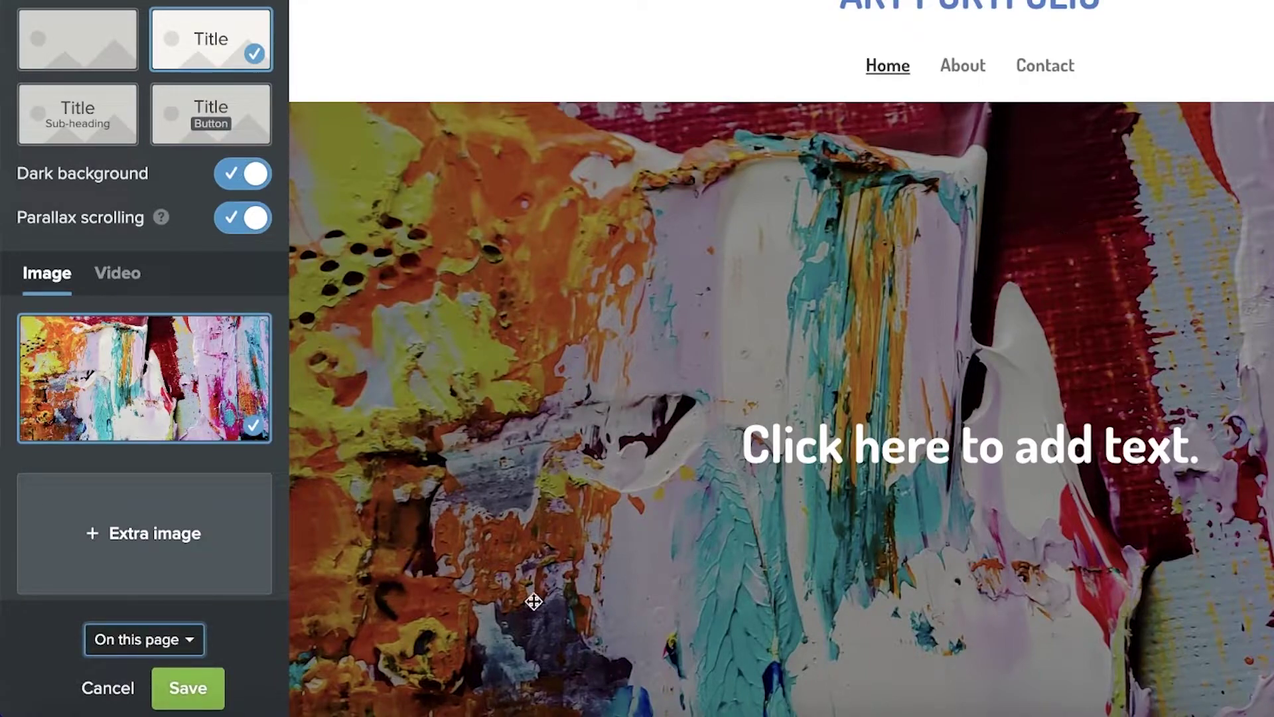
pyautogui.click(199, 704)
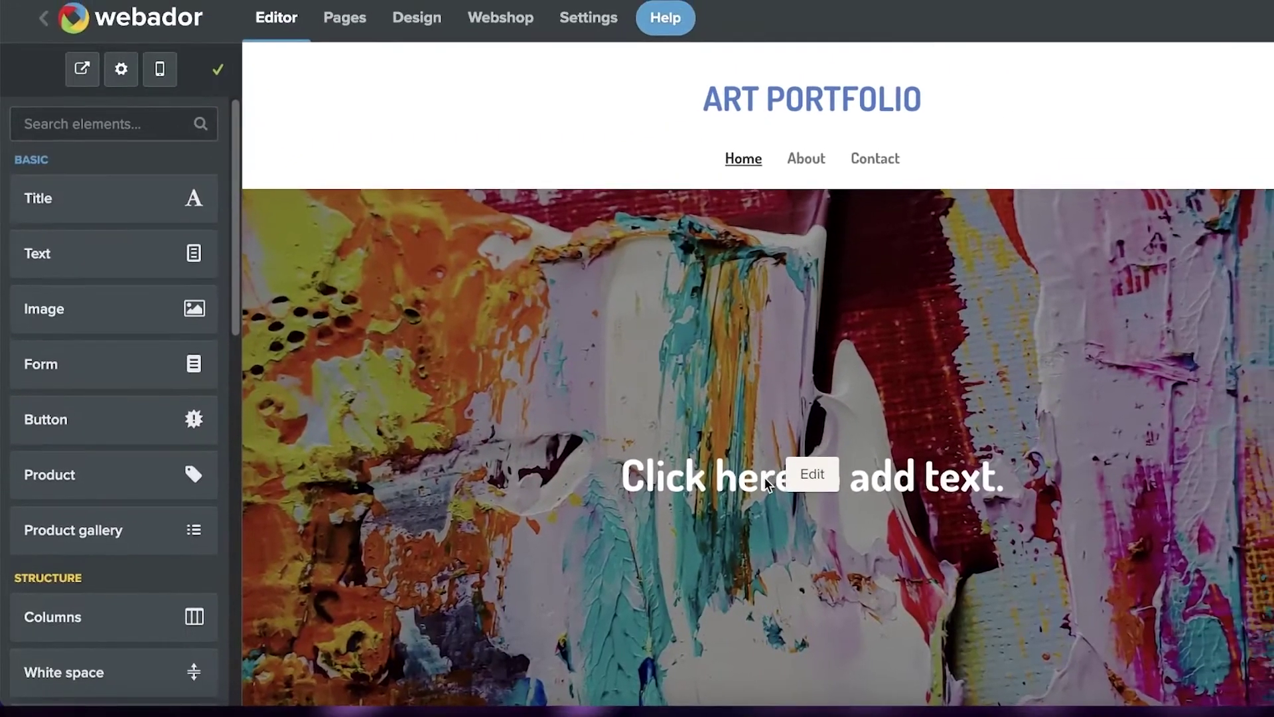
# Paste 'The Art of my Dreams filtered into reality.' into the banner title
pyautogui.click(796, 474)
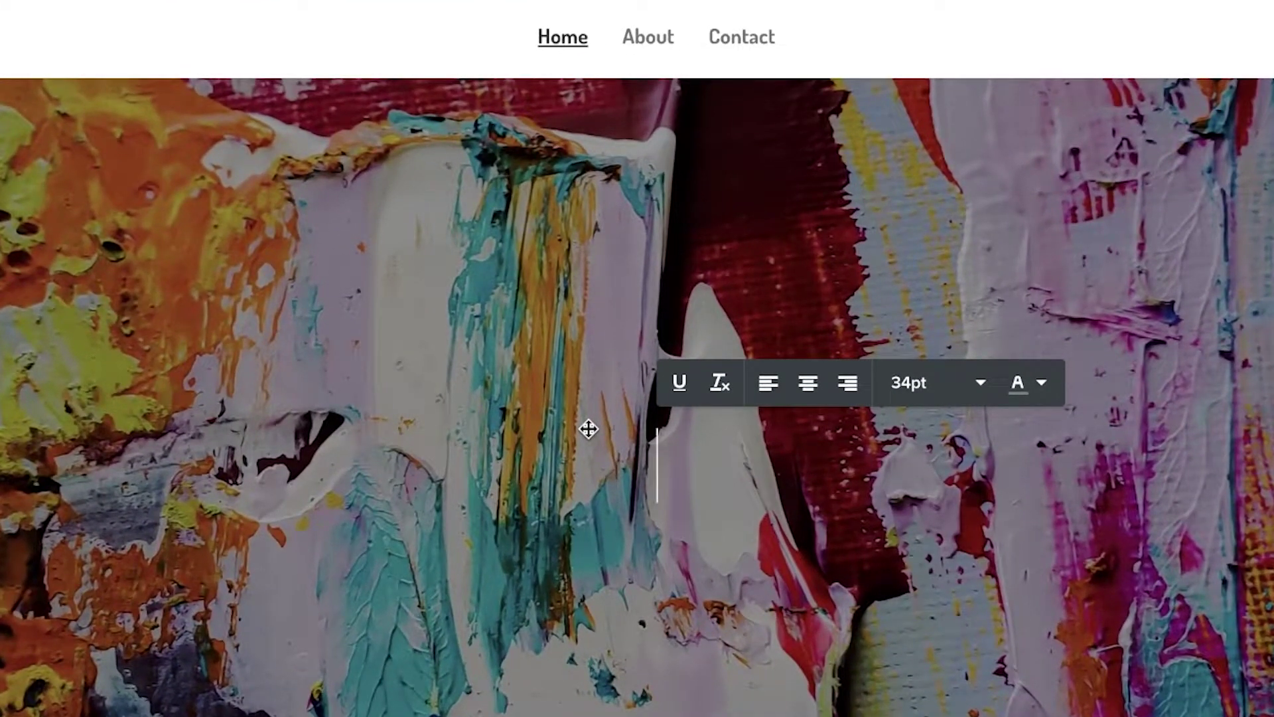
pyautogui.write('The Art of my Dreams filtered into reality.')
pyautogui.click(501, 409)
# Try headline colour and size options, leaving the title in white 34pt text
pyautogui.click(516, 463)
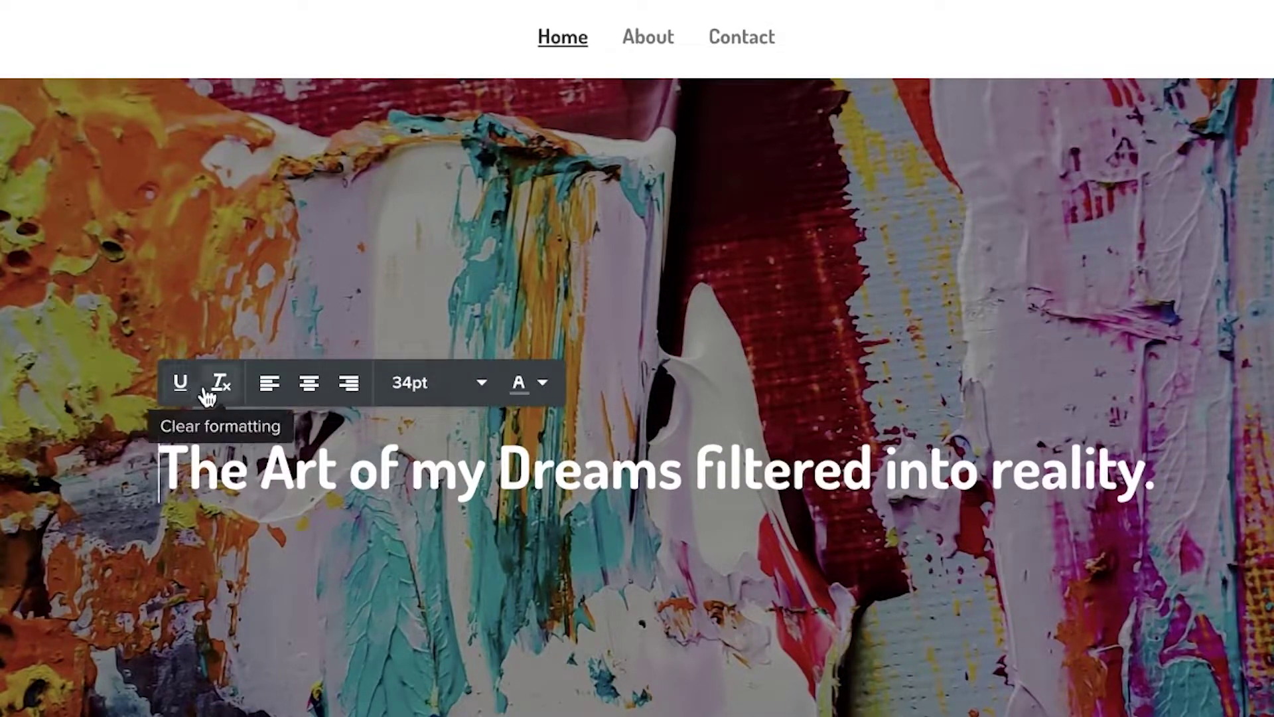
pyautogui.click(512, 383)
pyautogui.click(464, 260)
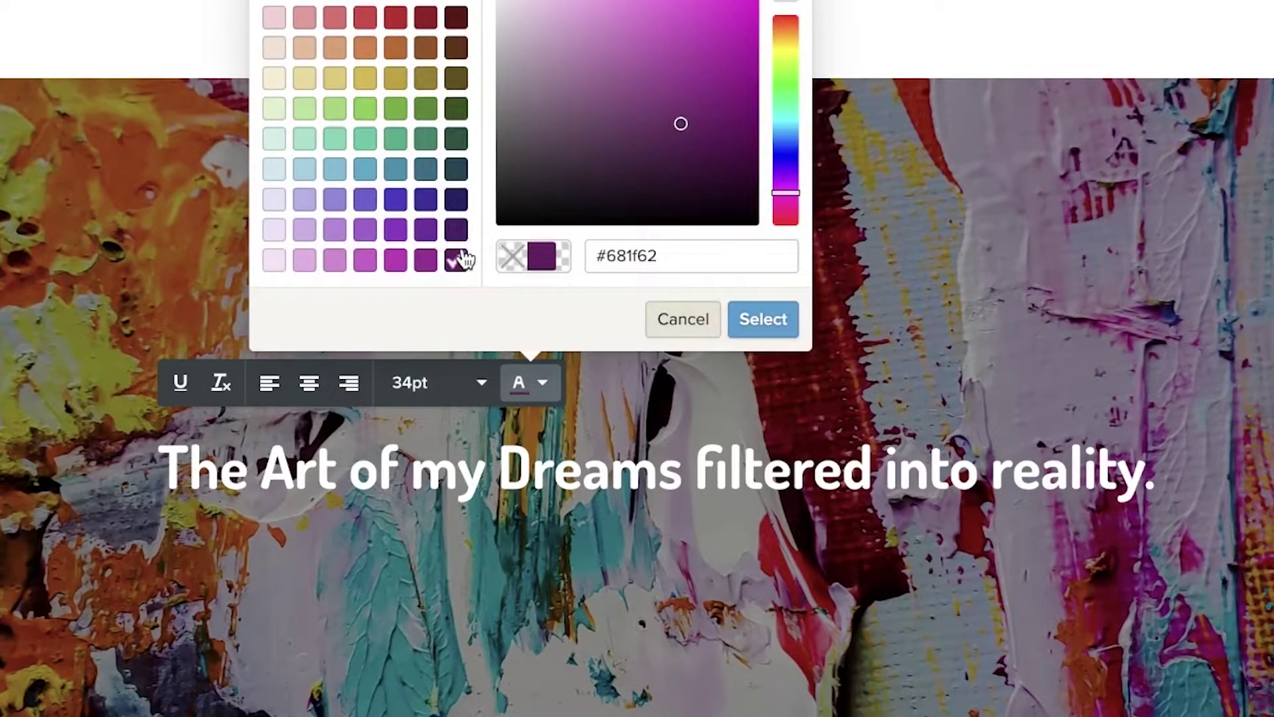
pyautogui.click(425, 199)
pyautogui.click(758, 321)
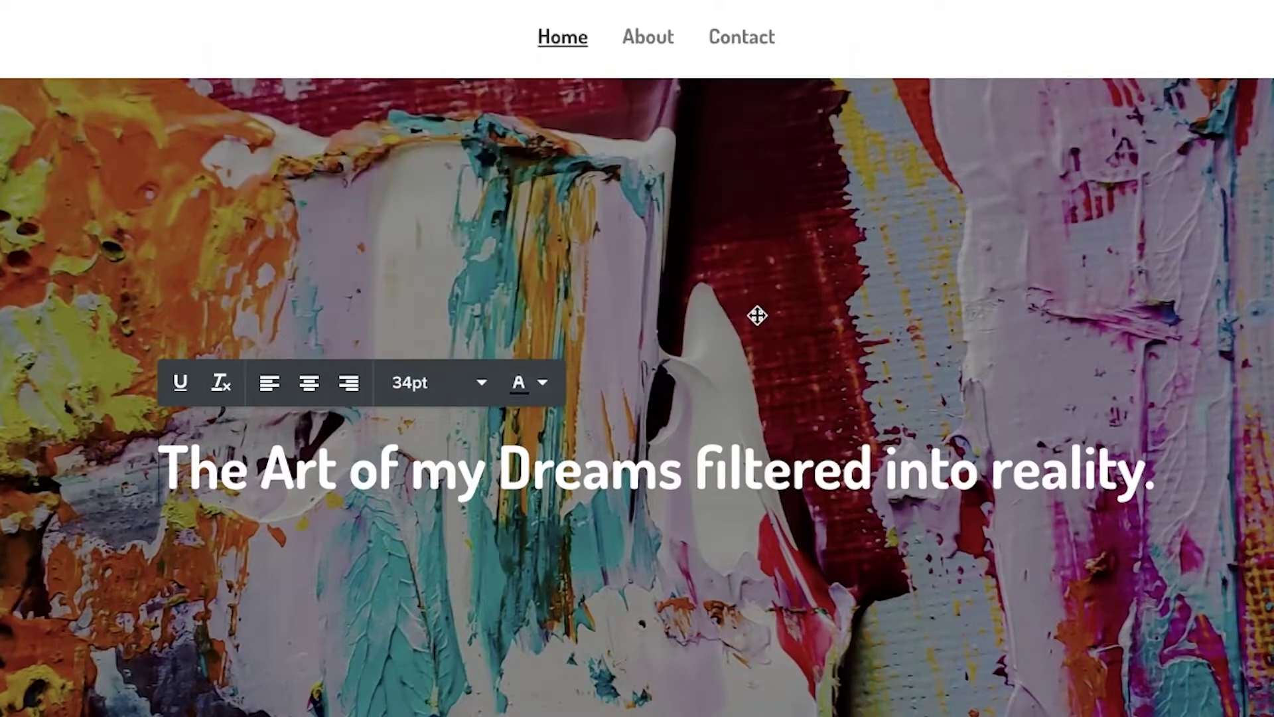
pyautogui.click(518, 382)
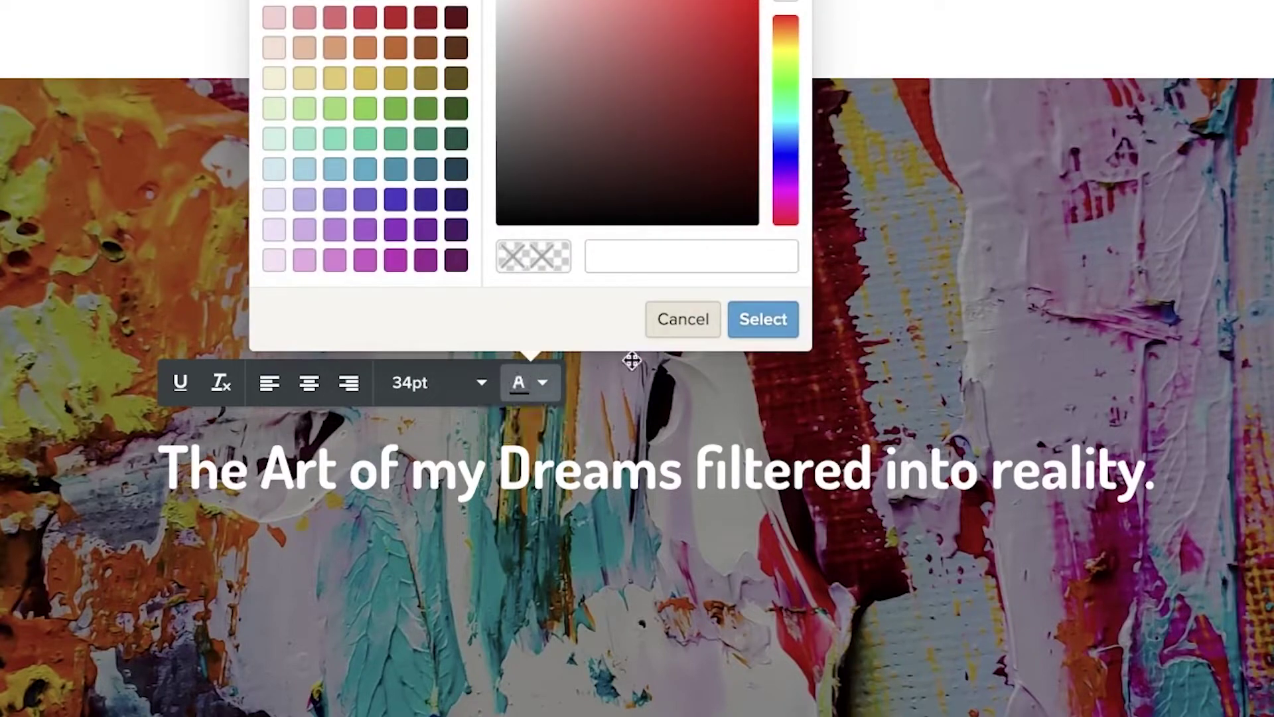
pyautogui.click(690, 328)
pyautogui.click(403, 391)
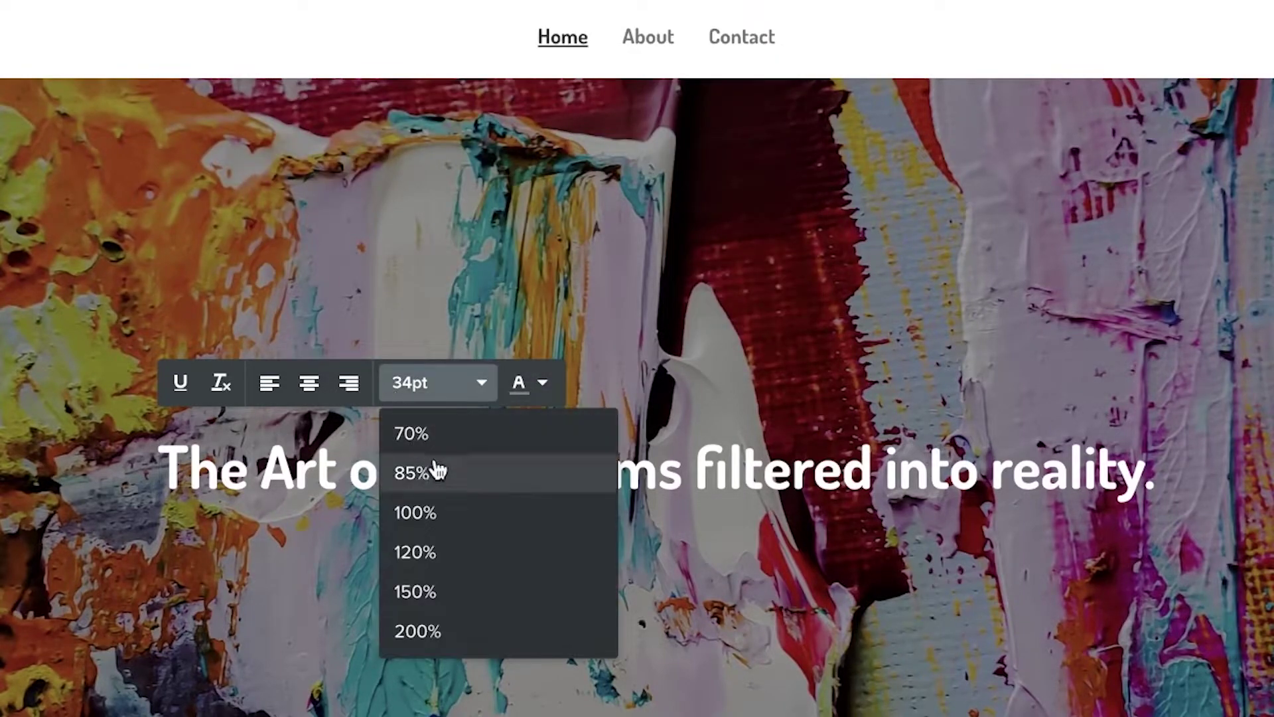
pyautogui.click(434, 467)
pyautogui.click(411, 397)
pyautogui.moveTo(219, 464); pyautogui.dragTo(201, 484)
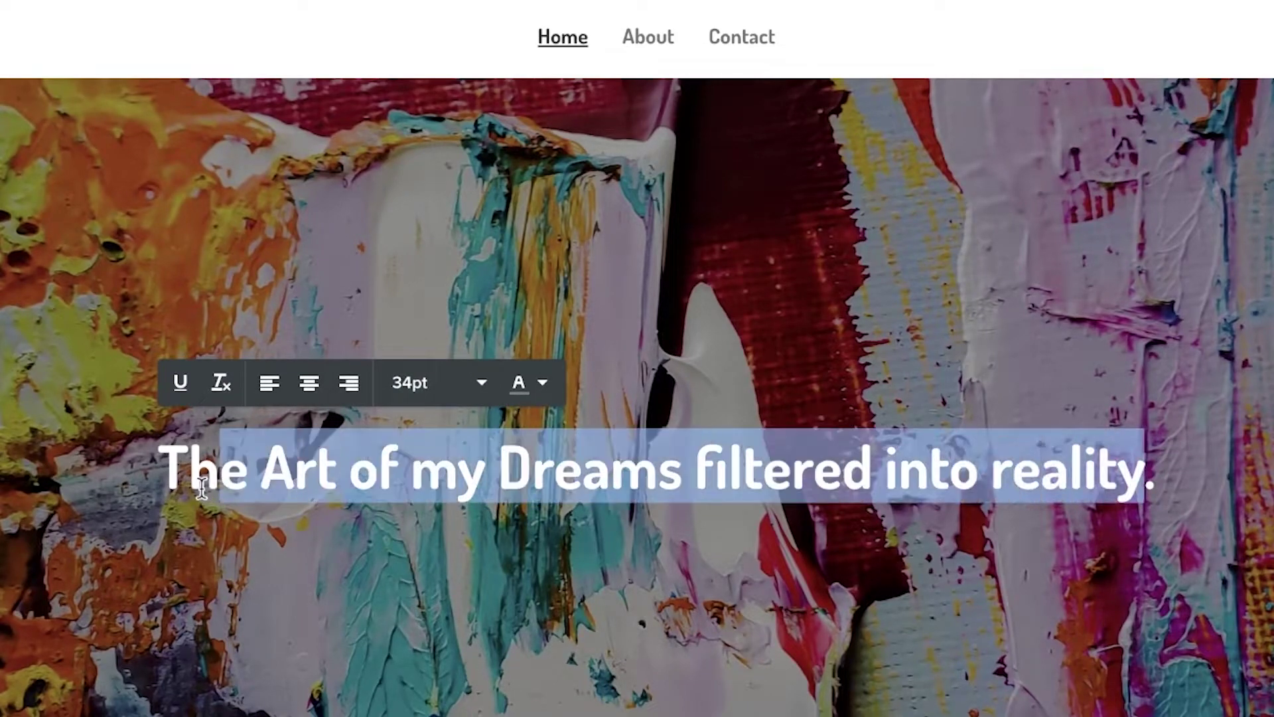
pyautogui.click(353, 324)
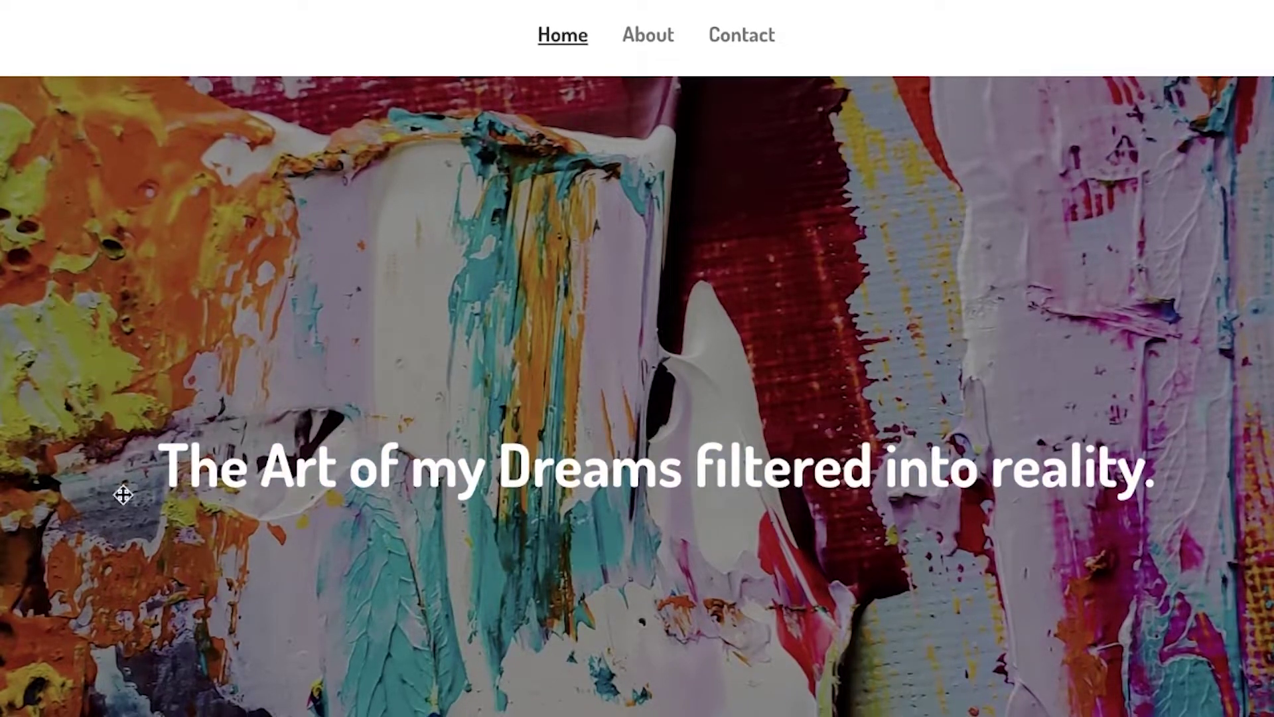
# Add a Divider line beneath the homepage banner
pyautogui.scroll(-4, 125, 492)
pyautogui.scroll(4, 594, 213)
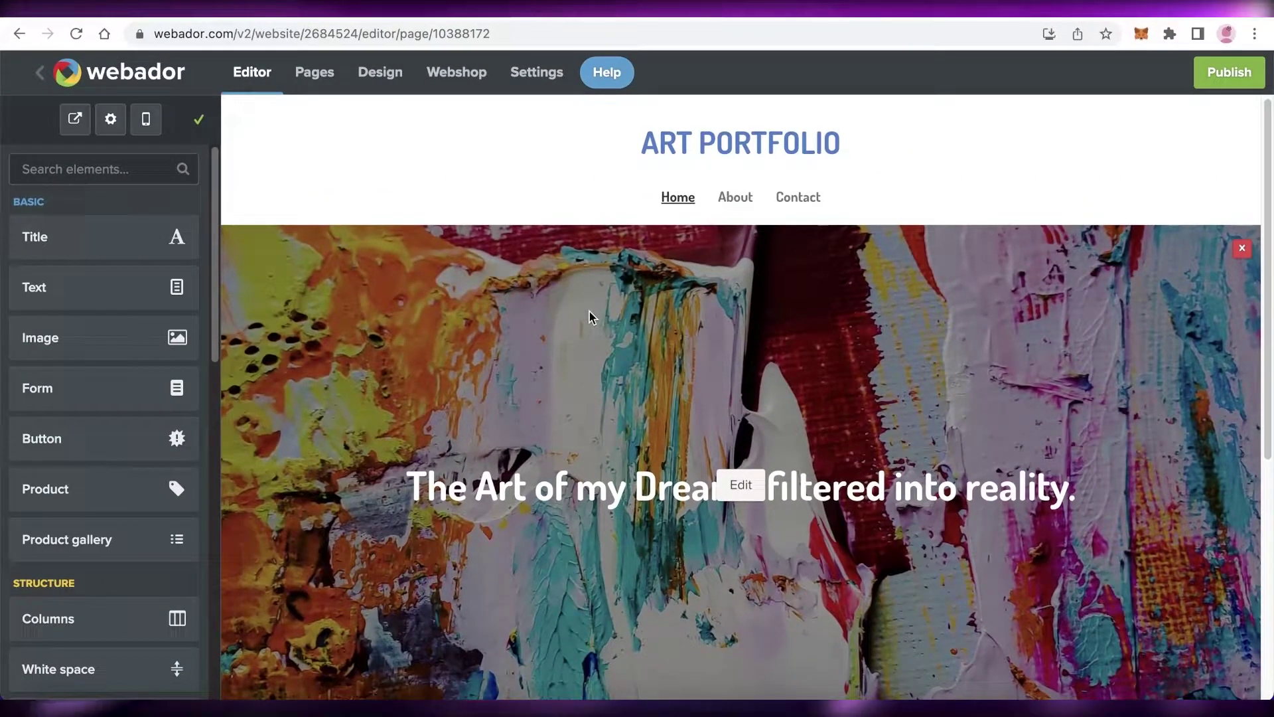
pyautogui.scroll(-6, 188, 412)
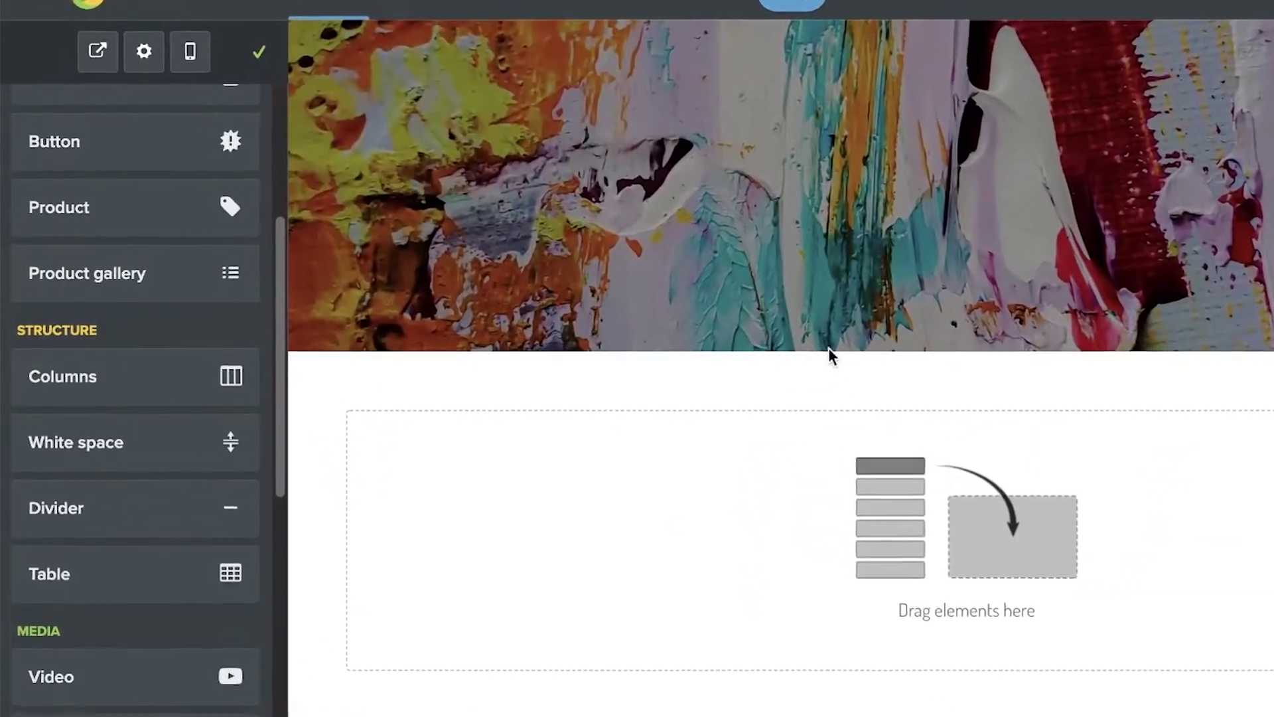
pyautogui.scroll(-4, 253, 588)
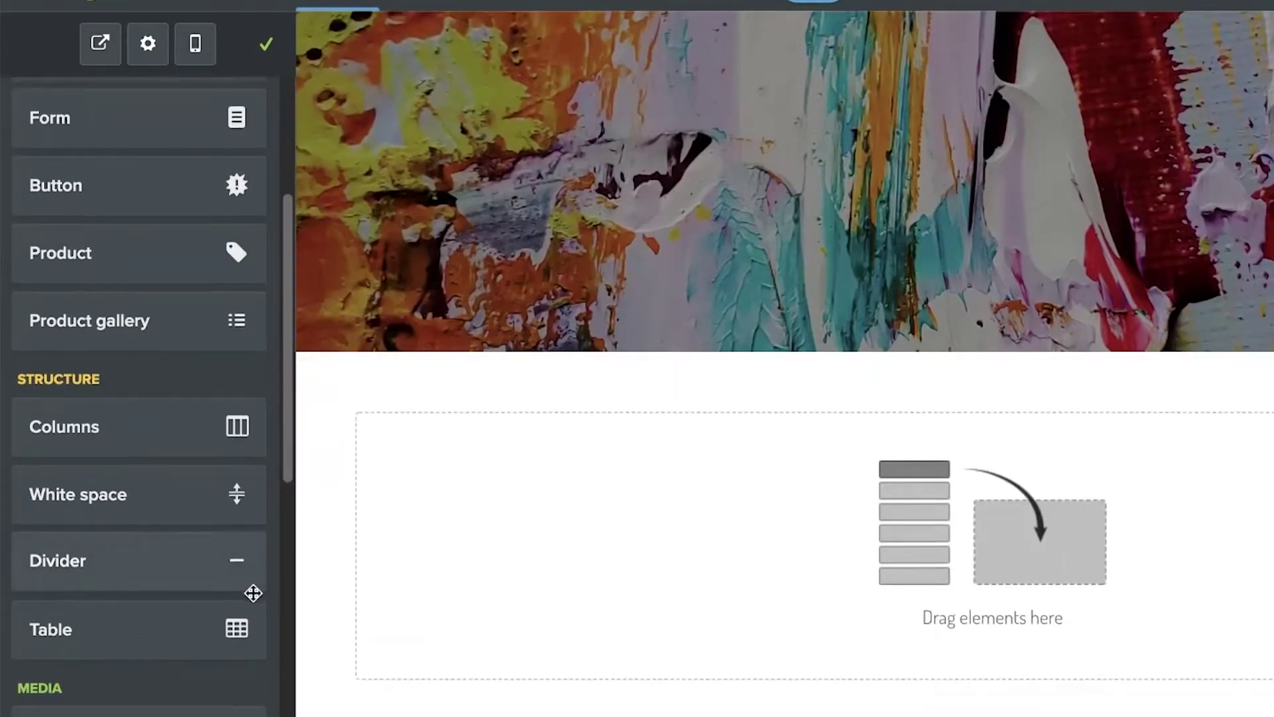
pyautogui.moveTo(170, 309); pyautogui.dragTo(239, 159)
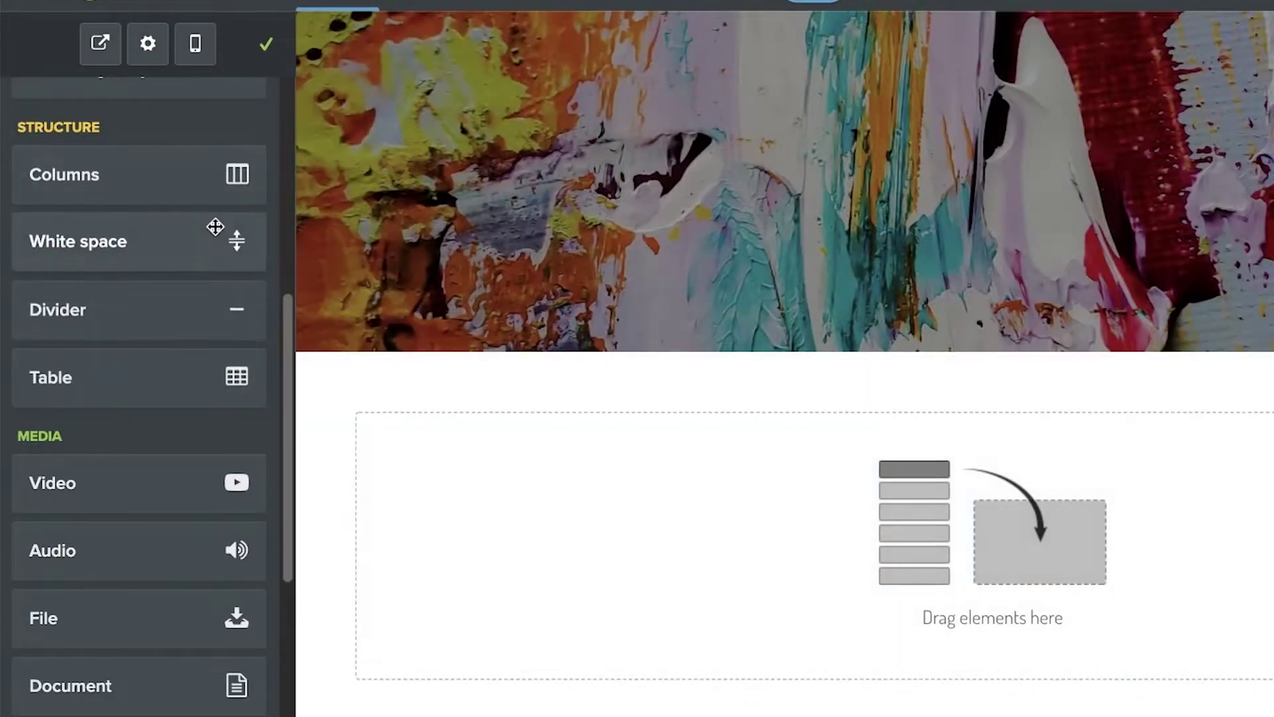
pyautogui.scroll(-8, 154, 313)
pyautogui.scroll(10, 142, 335)
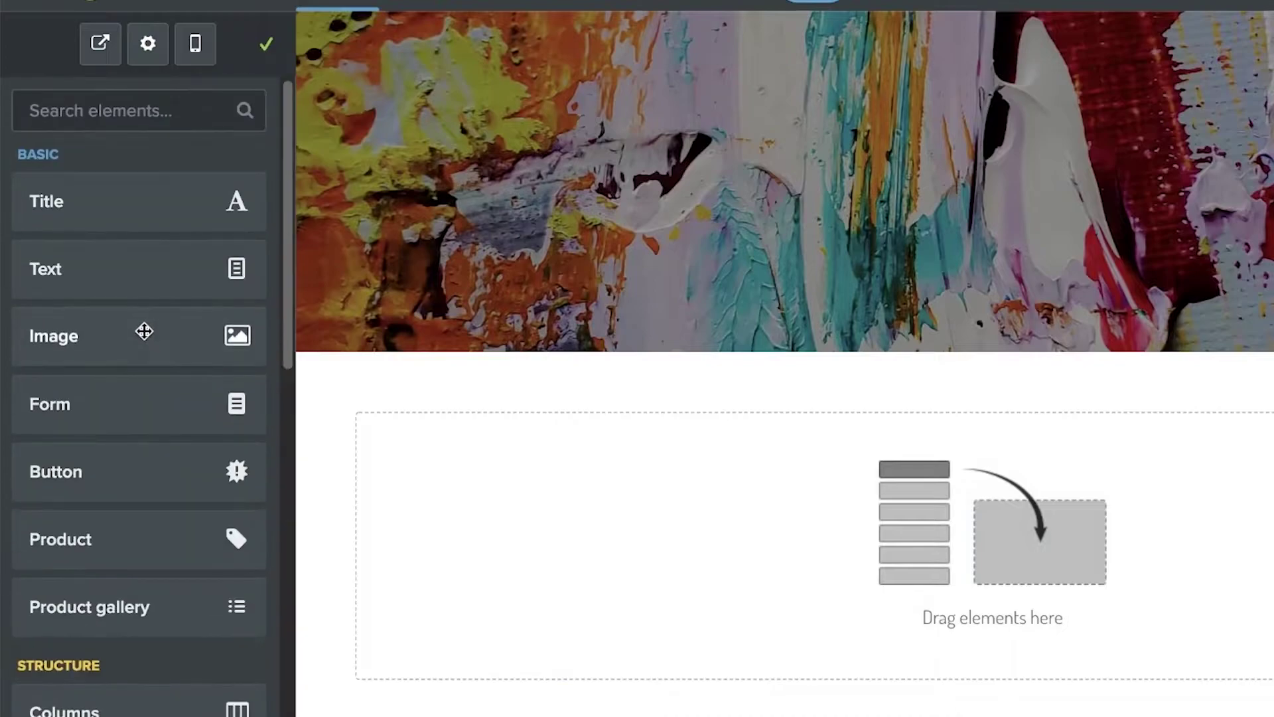
pyautogui.scroll(-5, 128, 372)
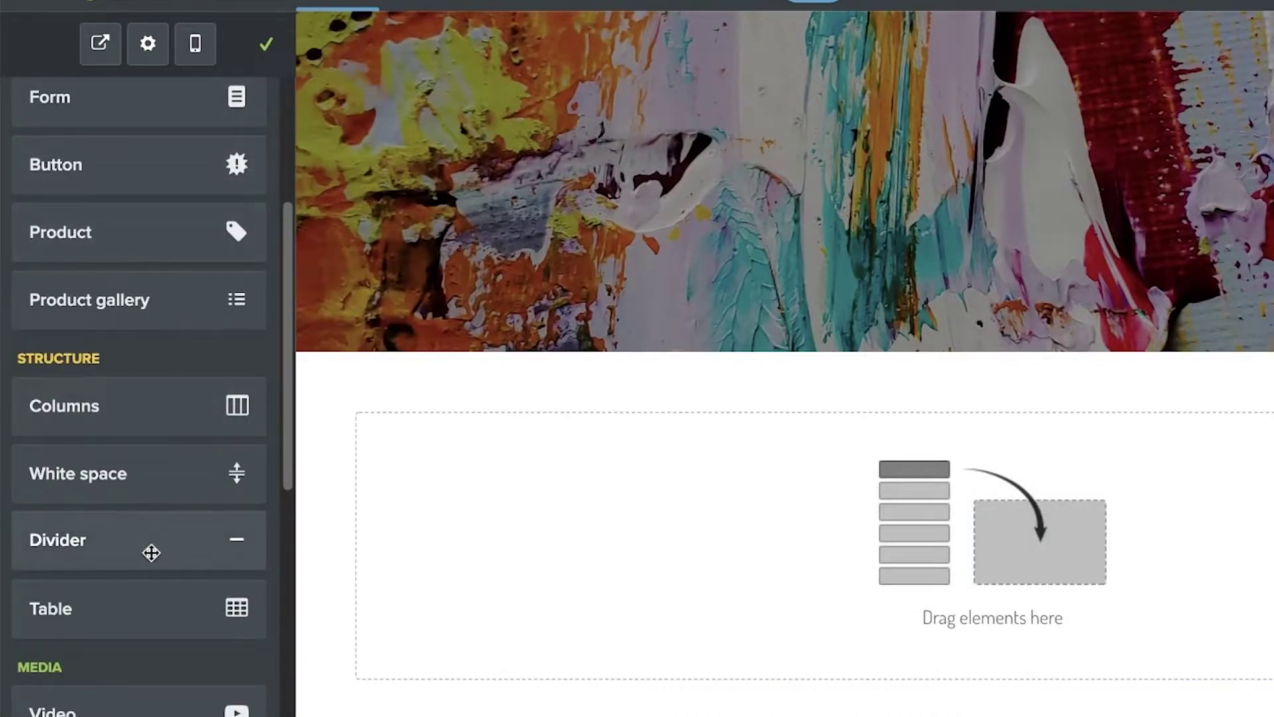
pyautogui.moveTo(142, 554); pyautogui.dragTo(949, 500)
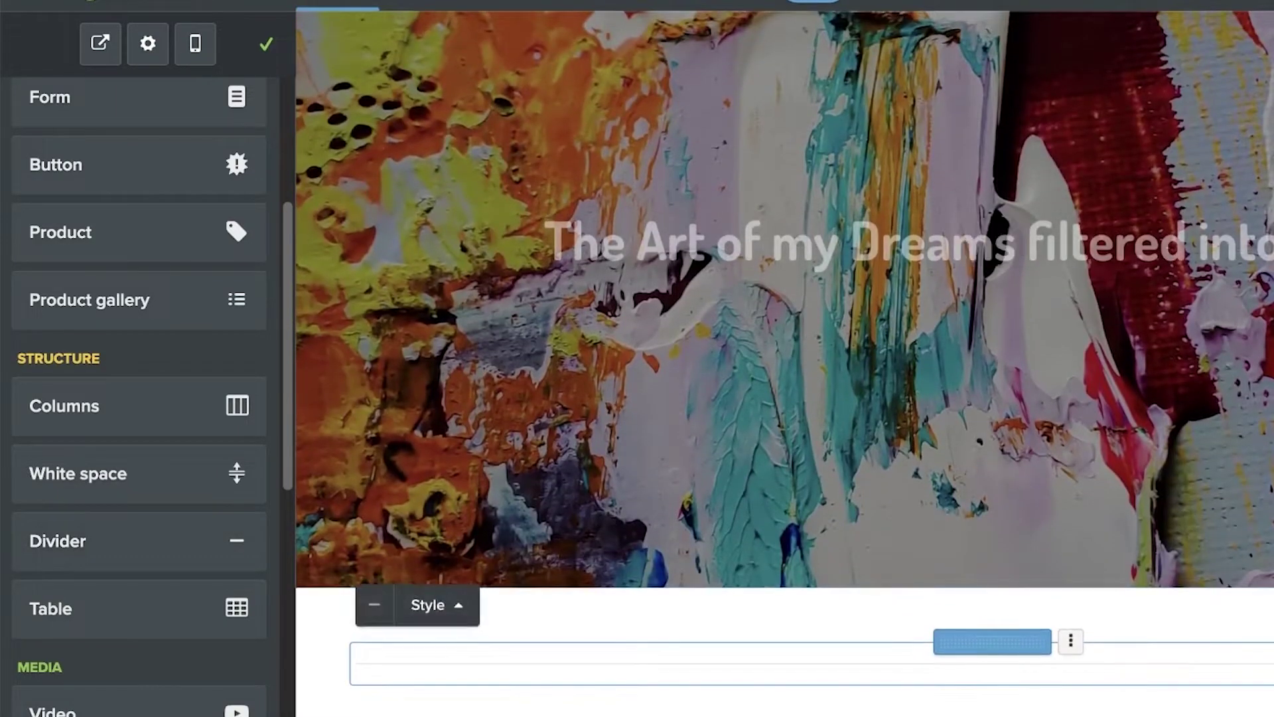
# Add a Photo album below the divider, then delete it again
pyautogui.scroll(-4, 79, 675)
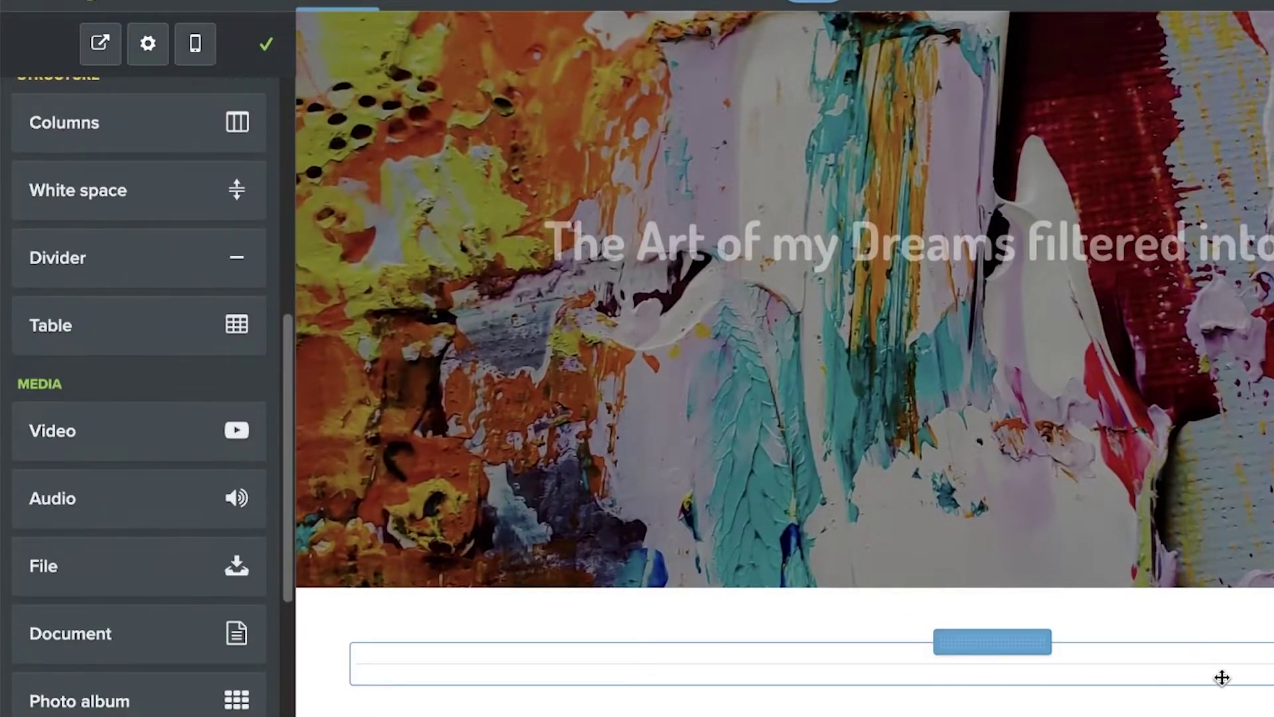
pyautogui.moveTo(94, 689); pyautogui.dragTo(678, 682)
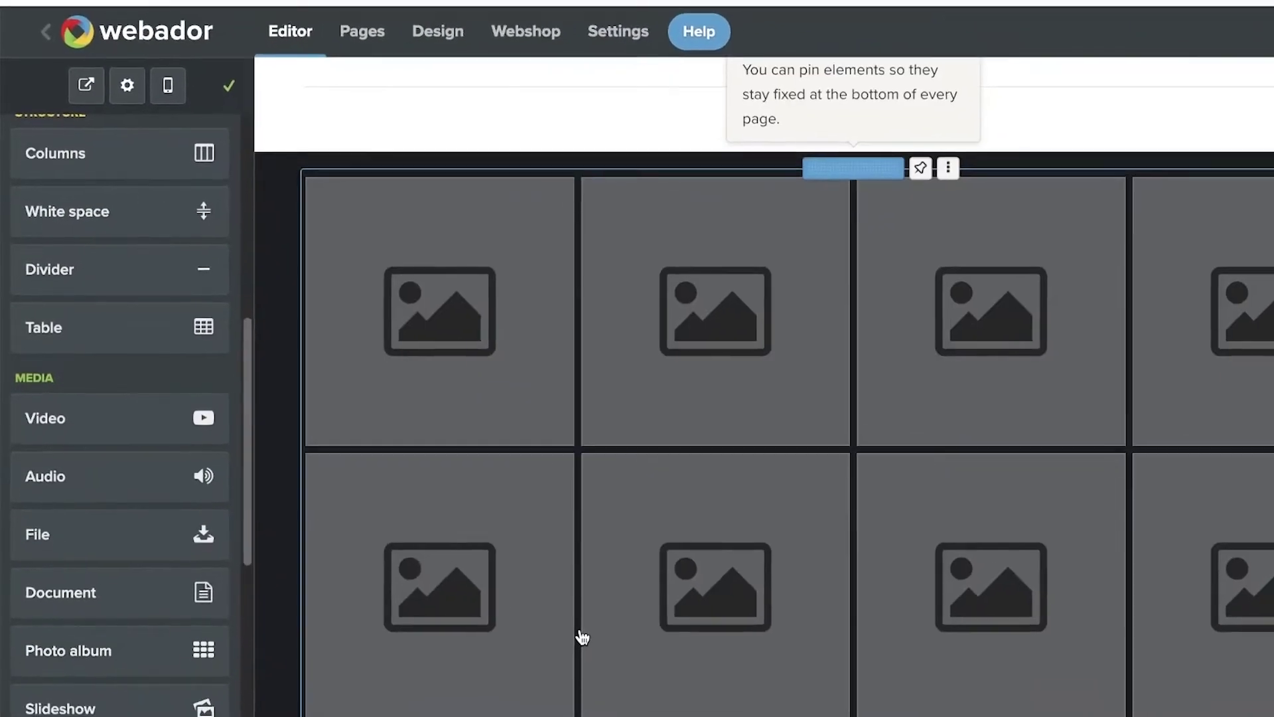
pyautogui.scroll(5, 520, 585)
pyautogui.scroll(-5, 521, 585)
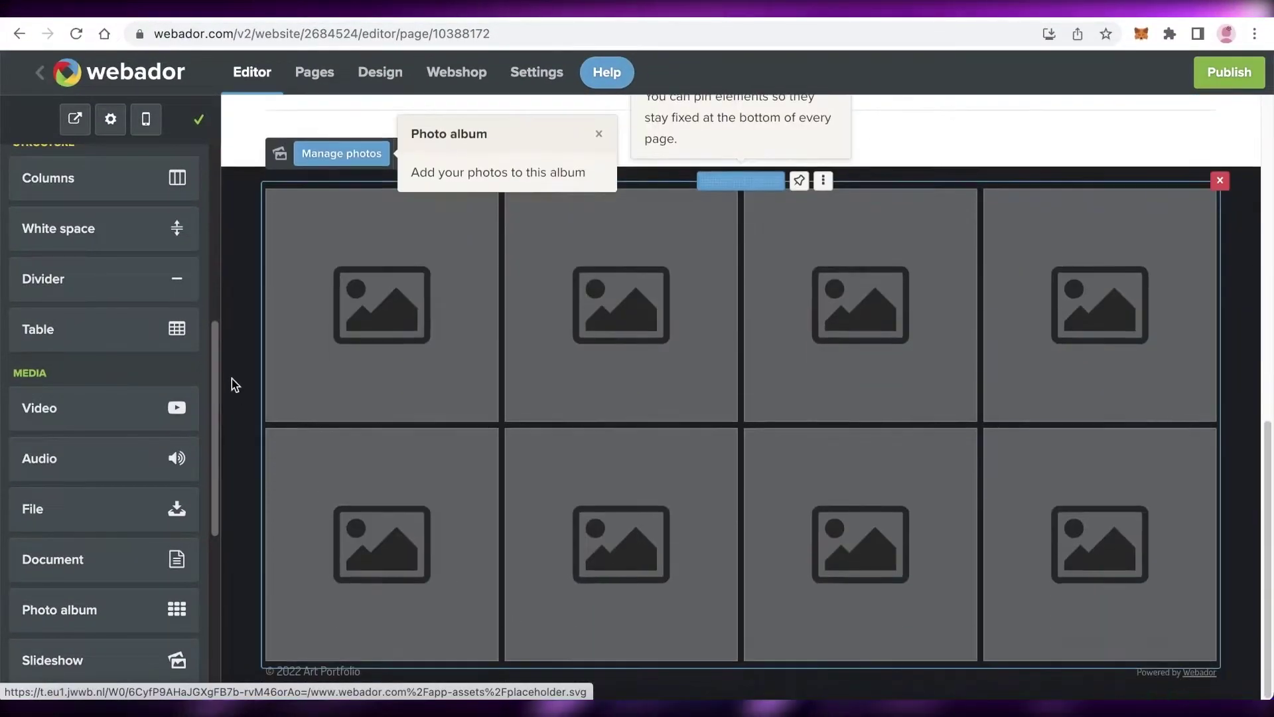
pyautogui.scroll(5, 725, 463)
pyautogui.scroll(-5, 707, 446)
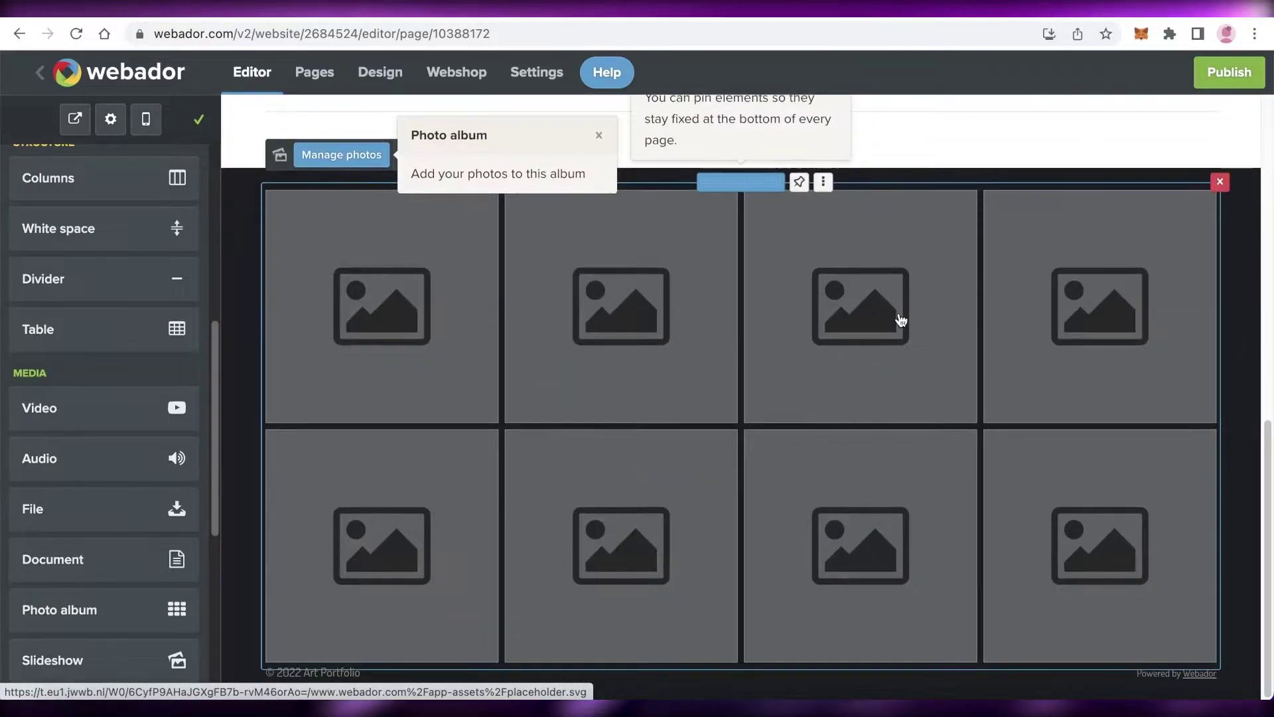
pyautogui.click(1220, 180)
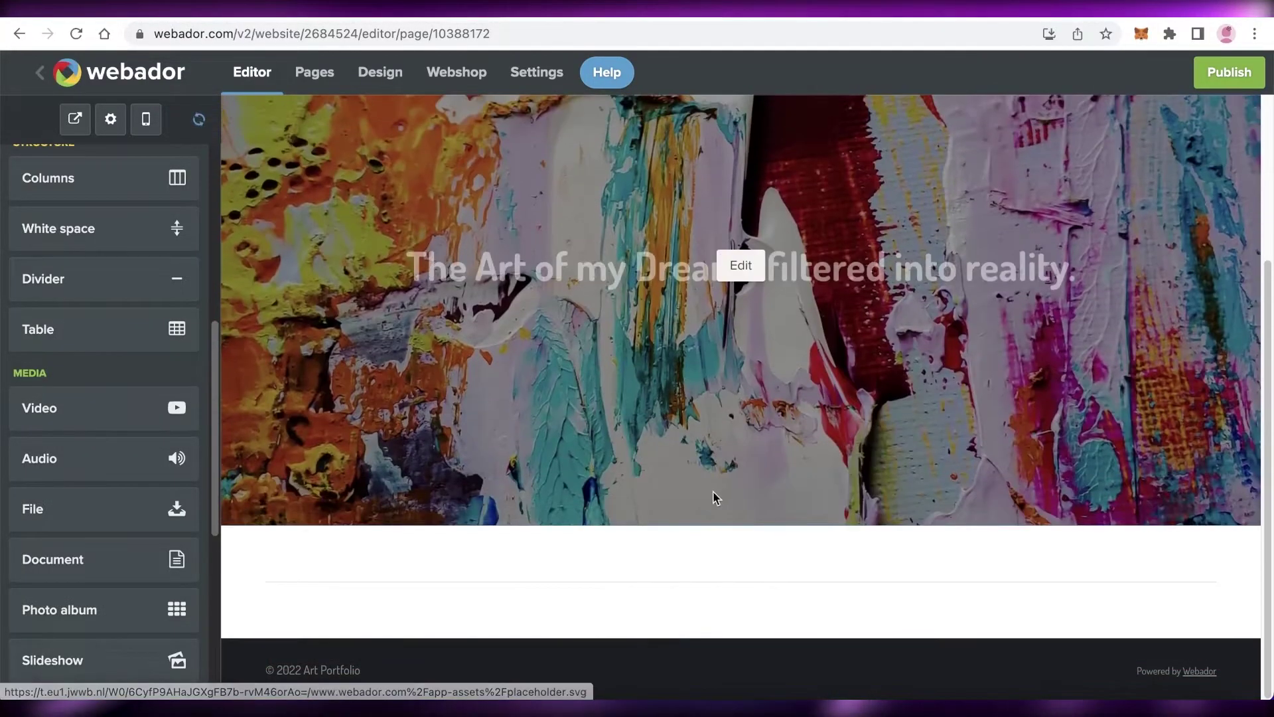
# Put Facebook, Twitter, LinkedIn and WhatsApp share buttons in the footer and close the Footer tip
pyautogui.scroll(-6, 23, 549)
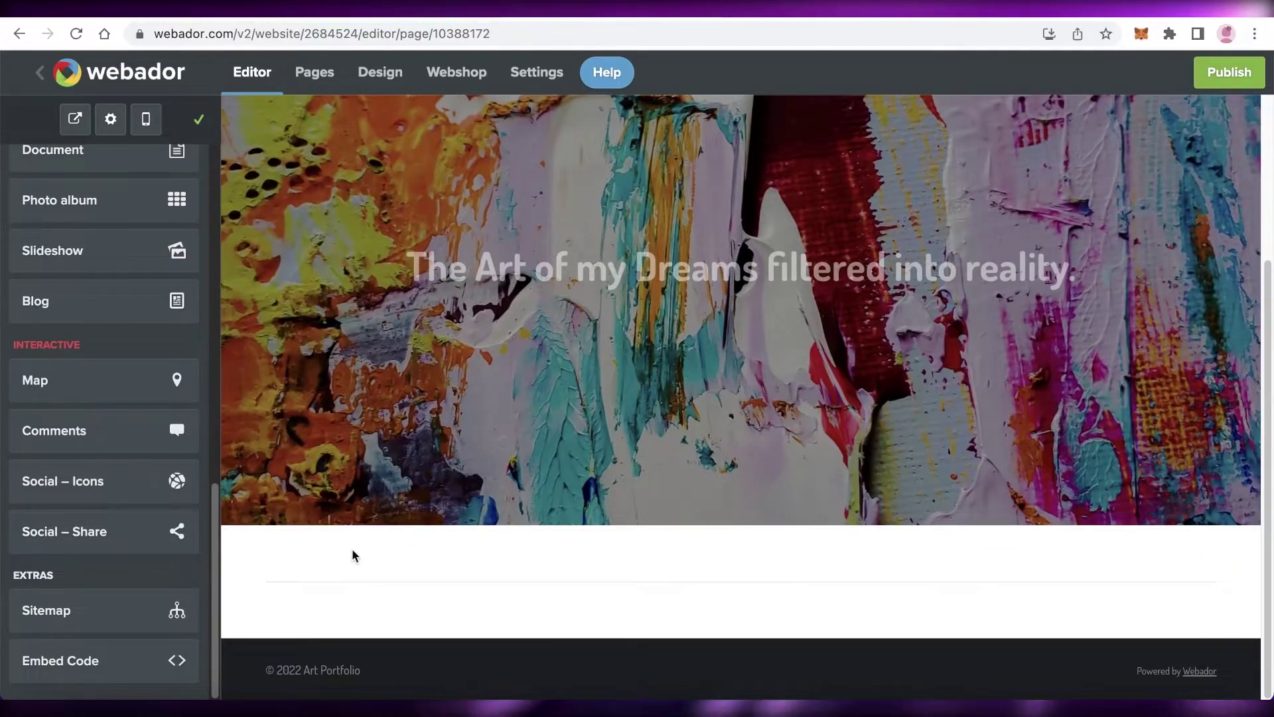
pyautogui.moveTo(40, 528); pyautogui.dragTo(531, 655)
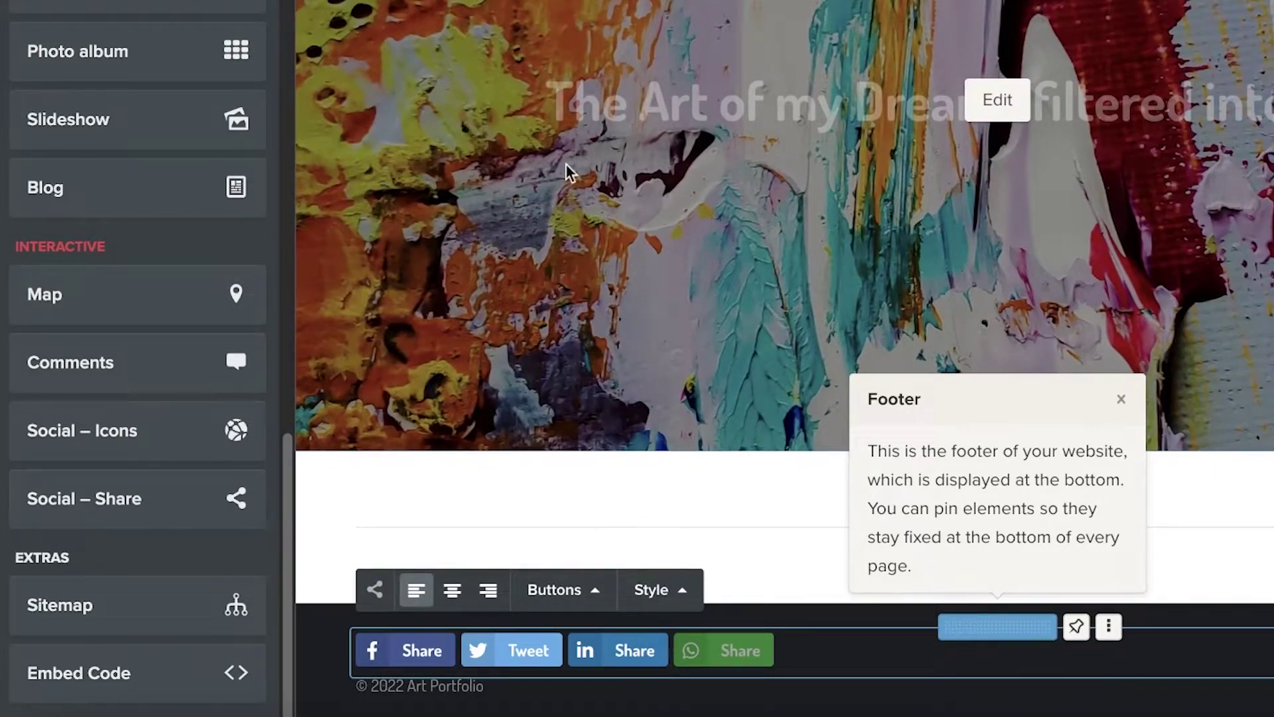
pyautogui.click(1121, 399)
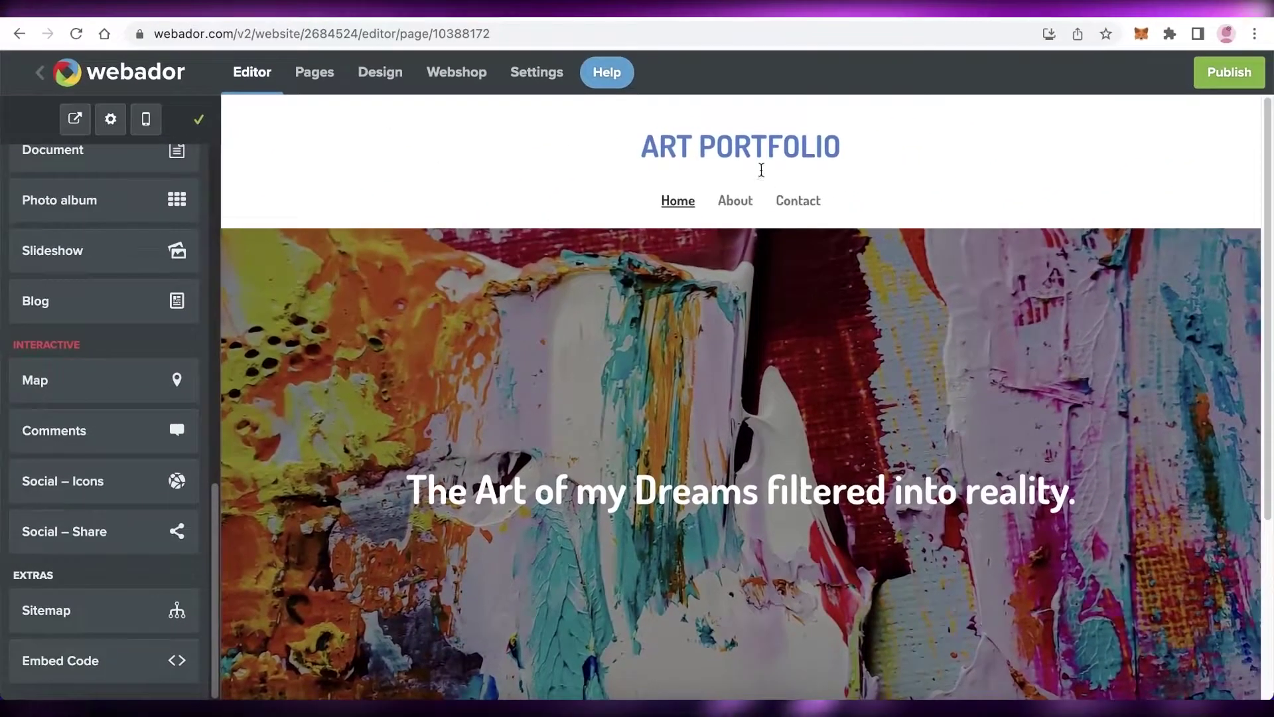
# Open the About page and hide its photo banner, confirming with OK
pyautogui.click(735, 200)
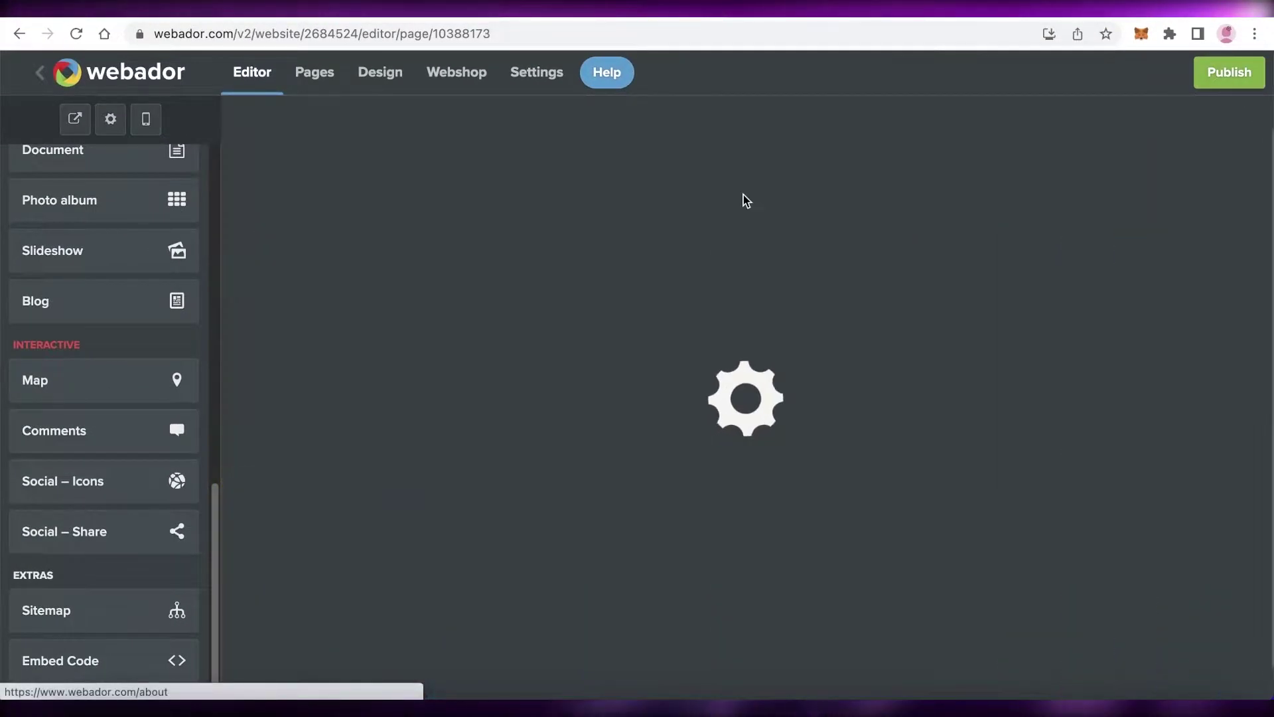
pyautogui.scroll(-4, 763, 256)
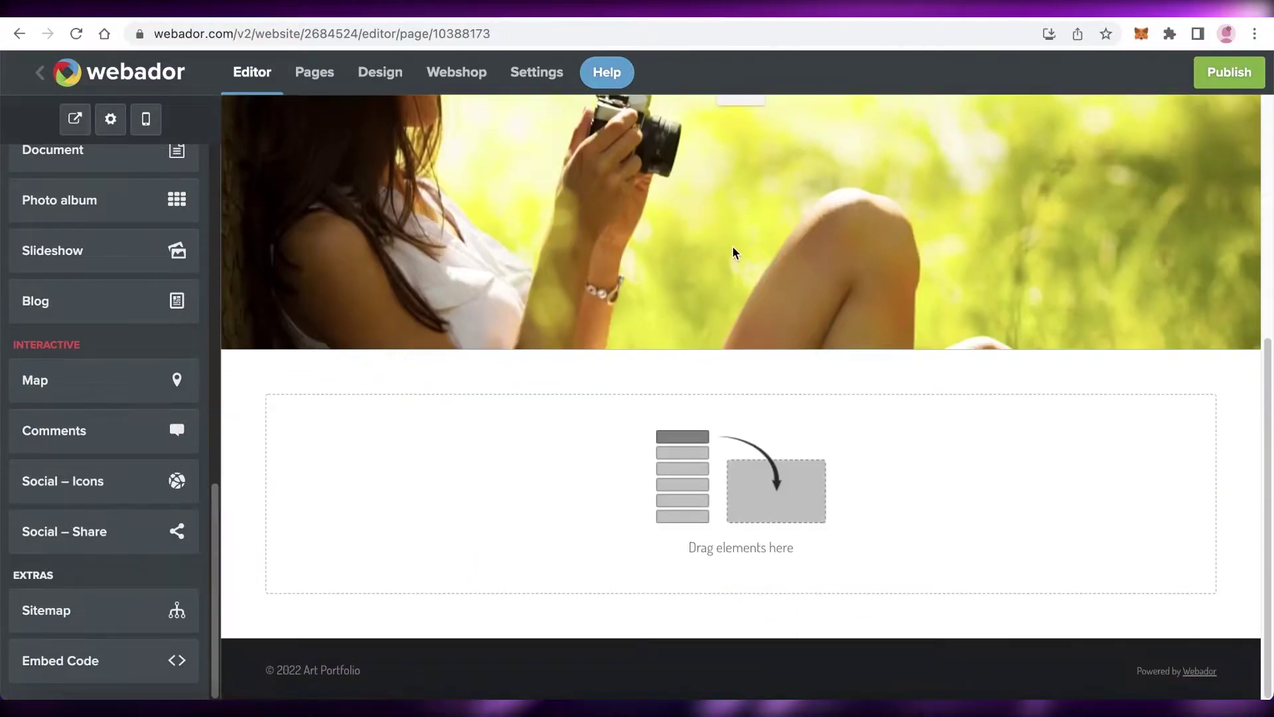
pyautogui.scroll(4, 734, 256)
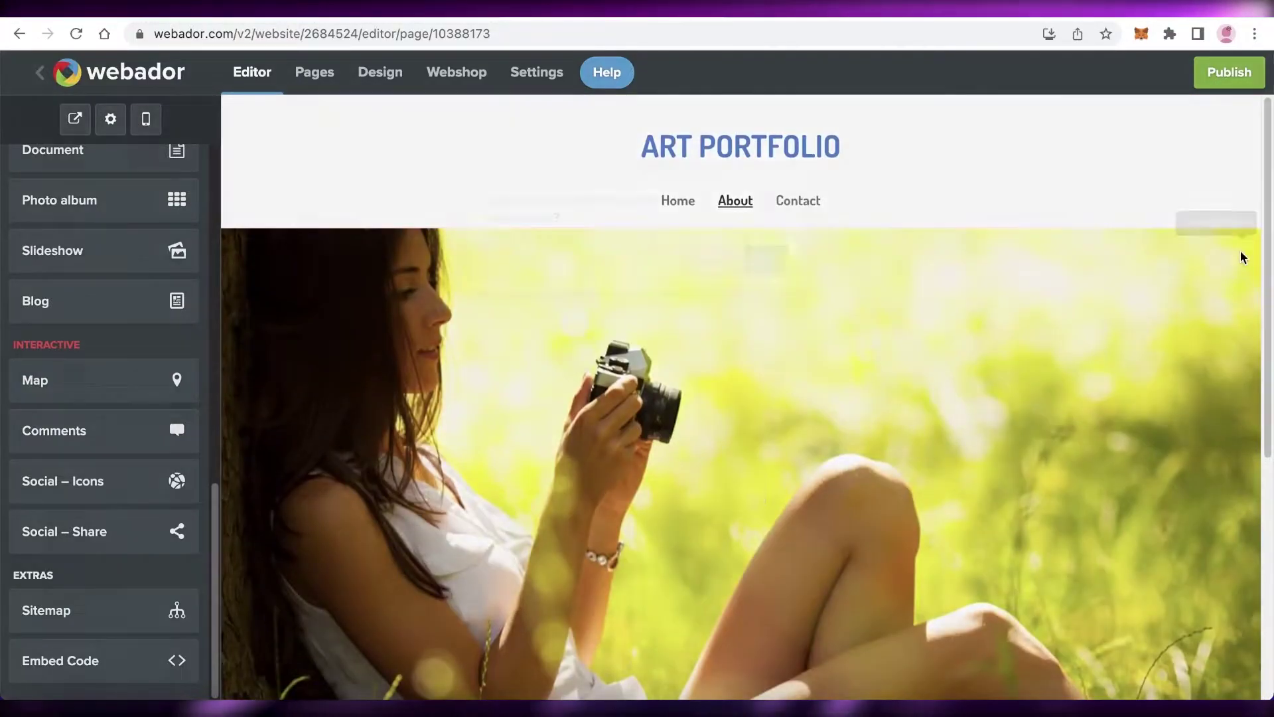
pyautogui.click(1240, 253)
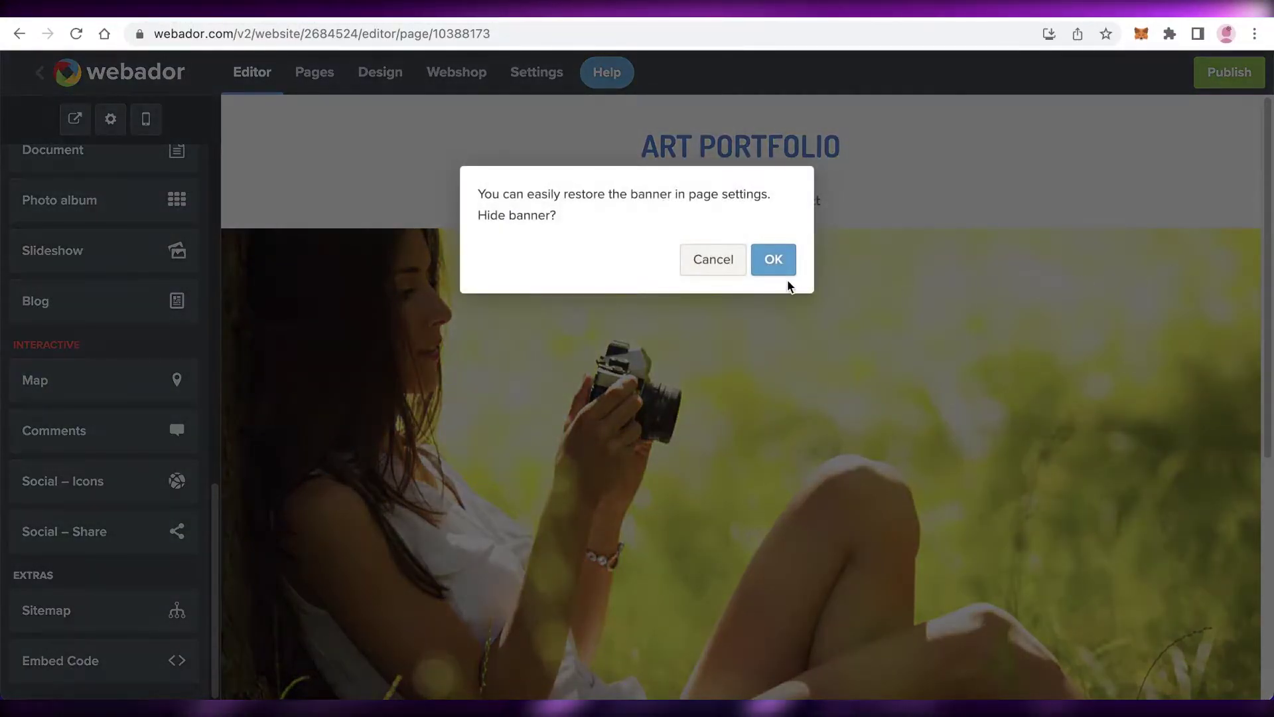
pyautogui.click(774, 259)
pyautogui.scroll(10, 159, 288)
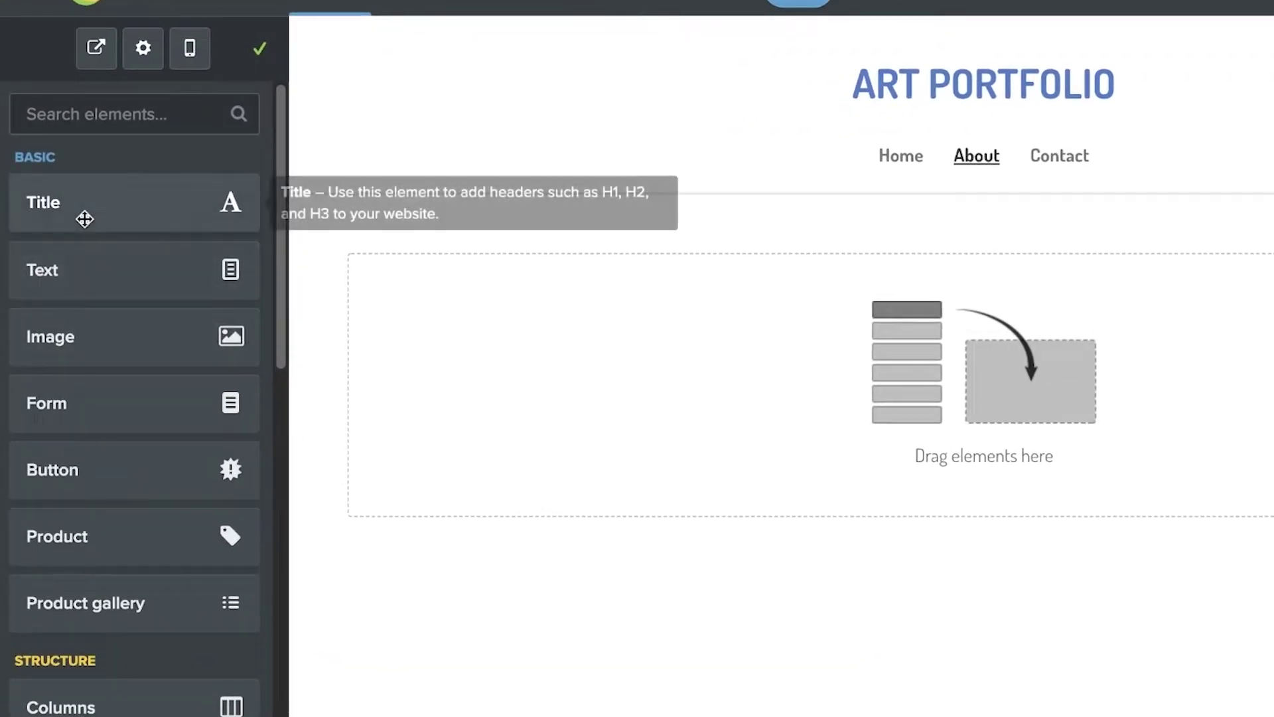
# Add an 'Our Story' heading to the About page in Title style and underline it
pyautogui.moveTo(75, 217); pyautogui.dragTo(629, 329)
pyautogui.doubleClick(409, 267)
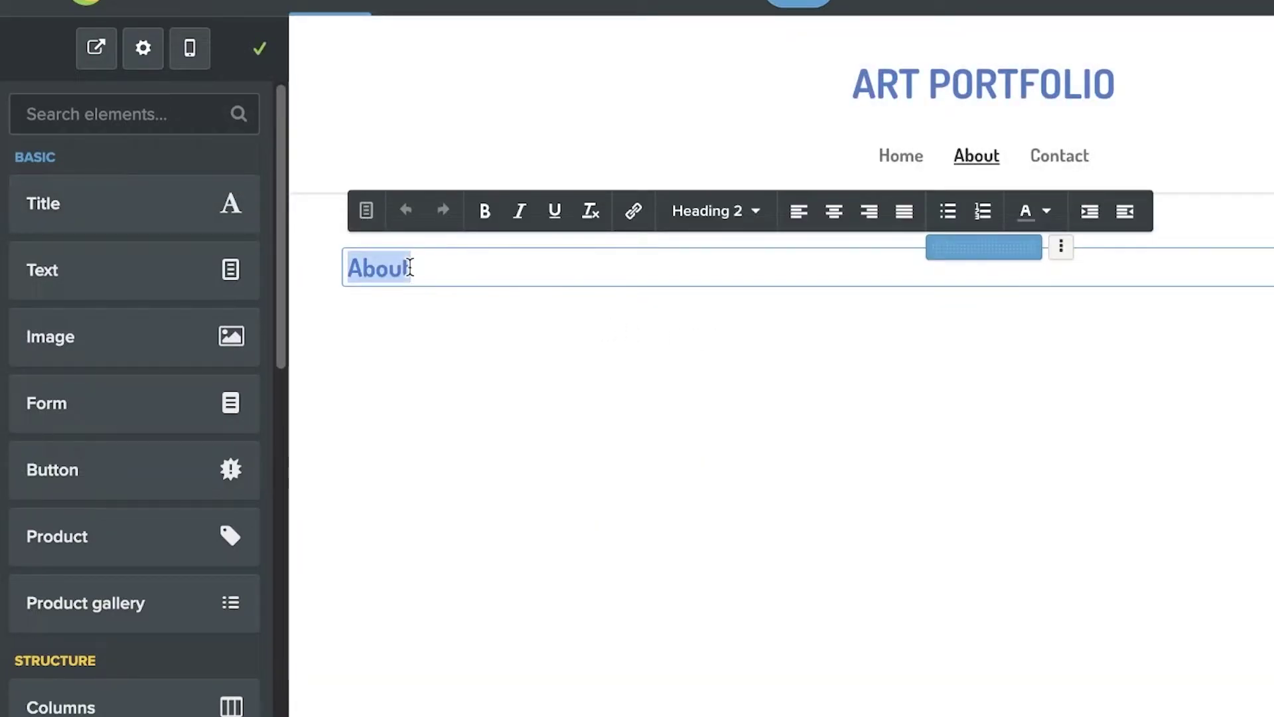
pyautogui.write('O')
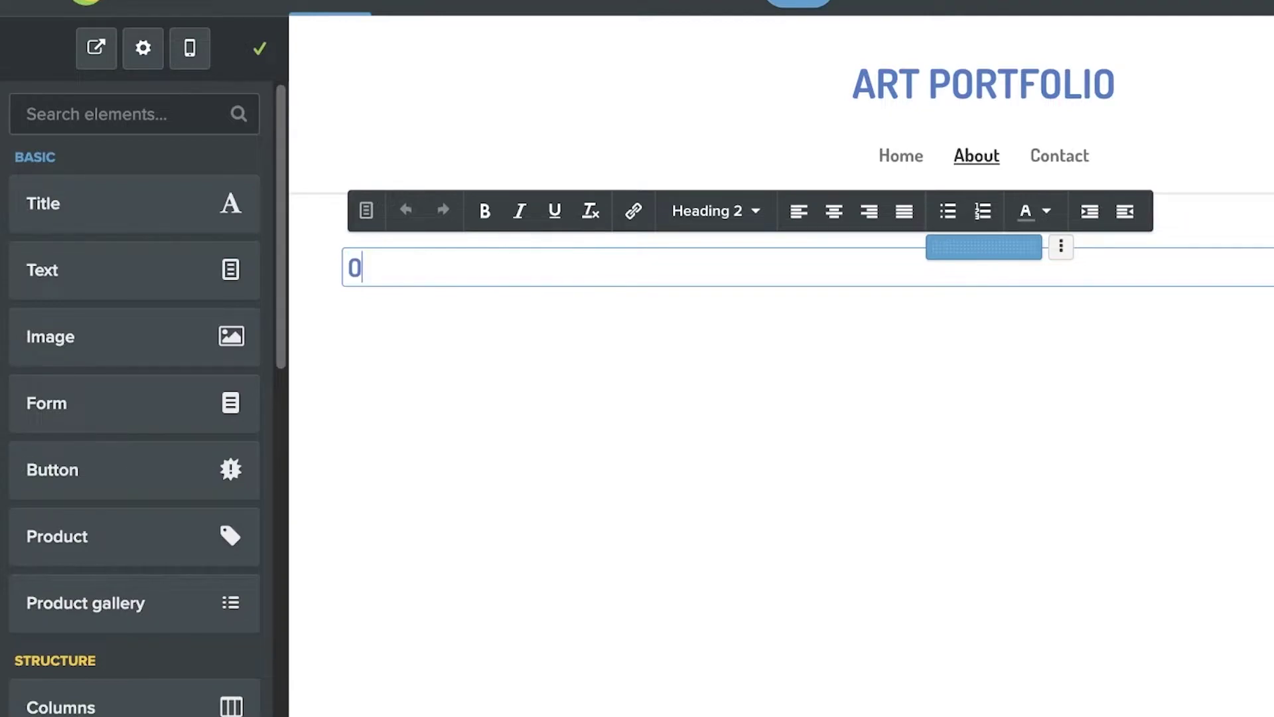
pyautogui.write('ur Story')
pyautogui.click(715, 211)
pyautogui.click(722, 340)
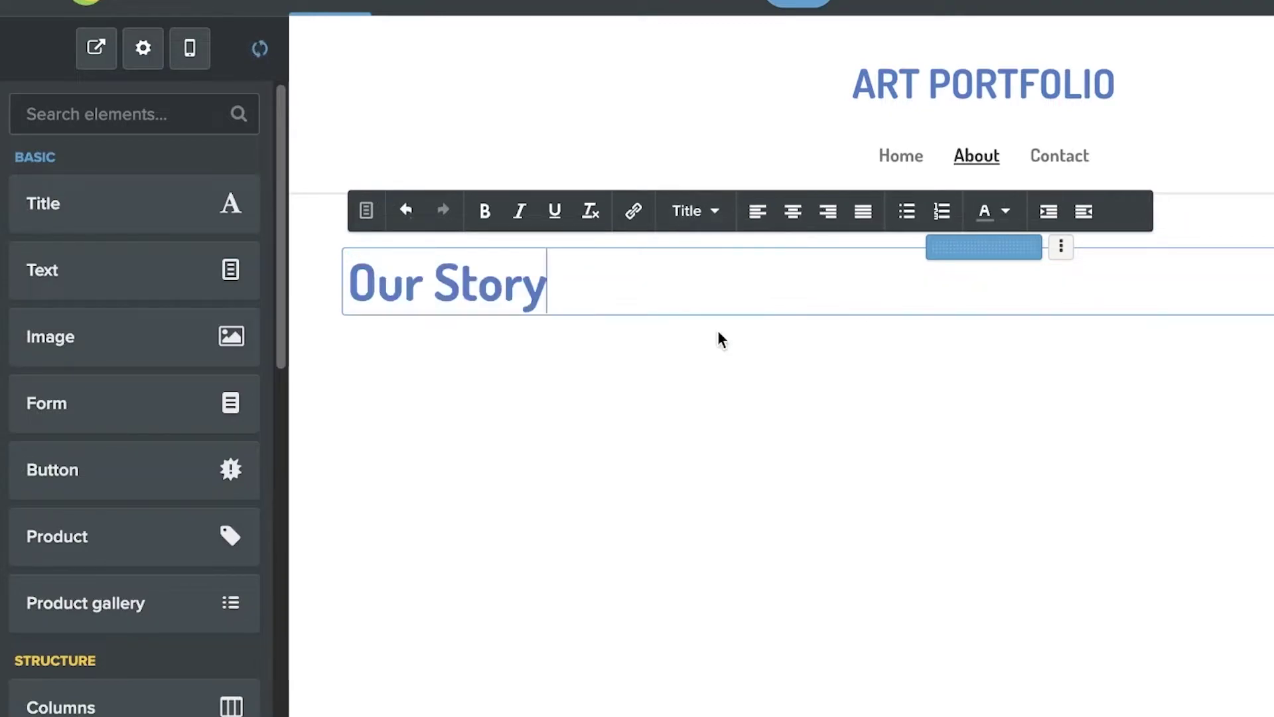
pyautogui.tripleClick(523, 262)
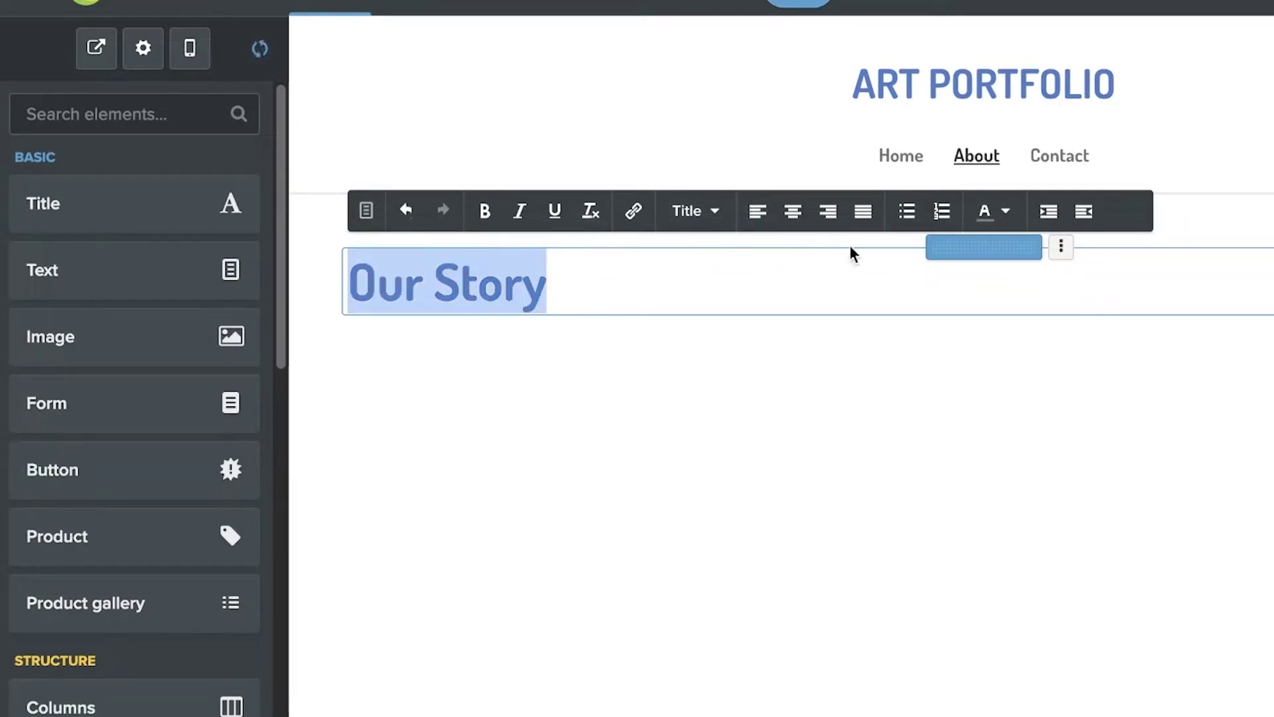
pyautogui.rightClick(425, 280)
pyautogui.press('Escape')
pyautogui.tripleClick(472, 249)
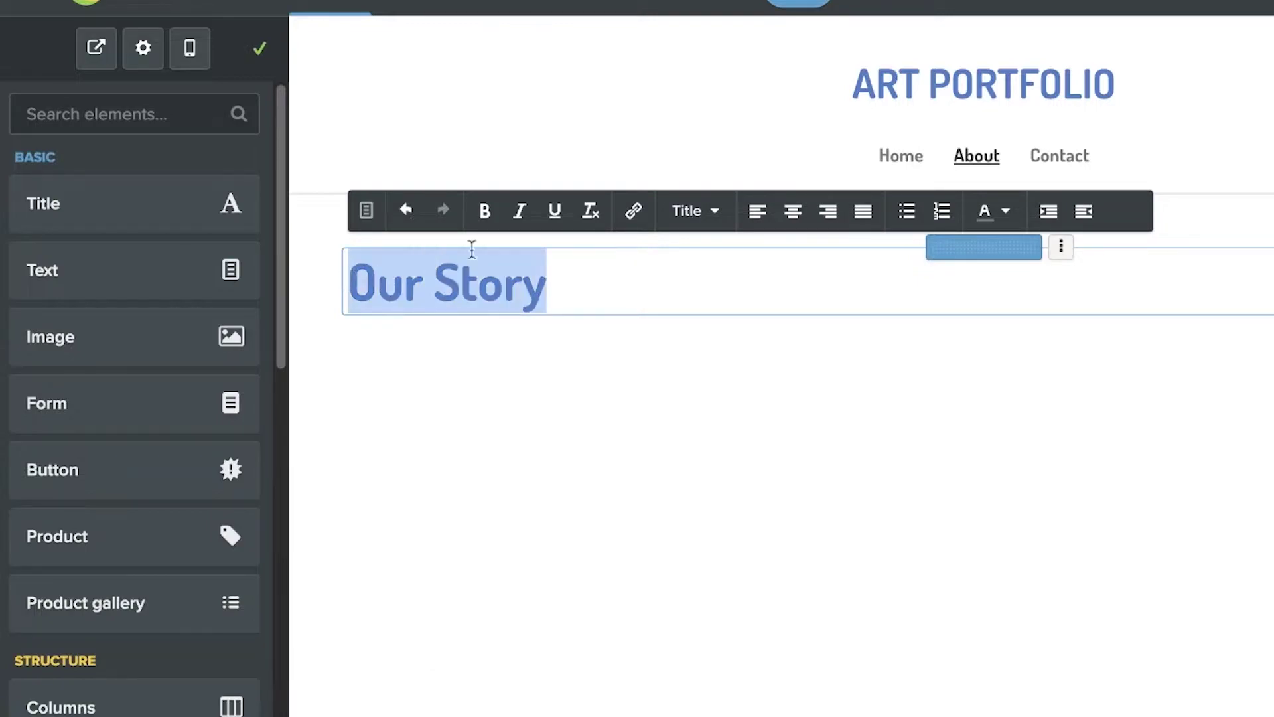
pyautogui.click(555, 211)
pyautogui.click(175, 72)
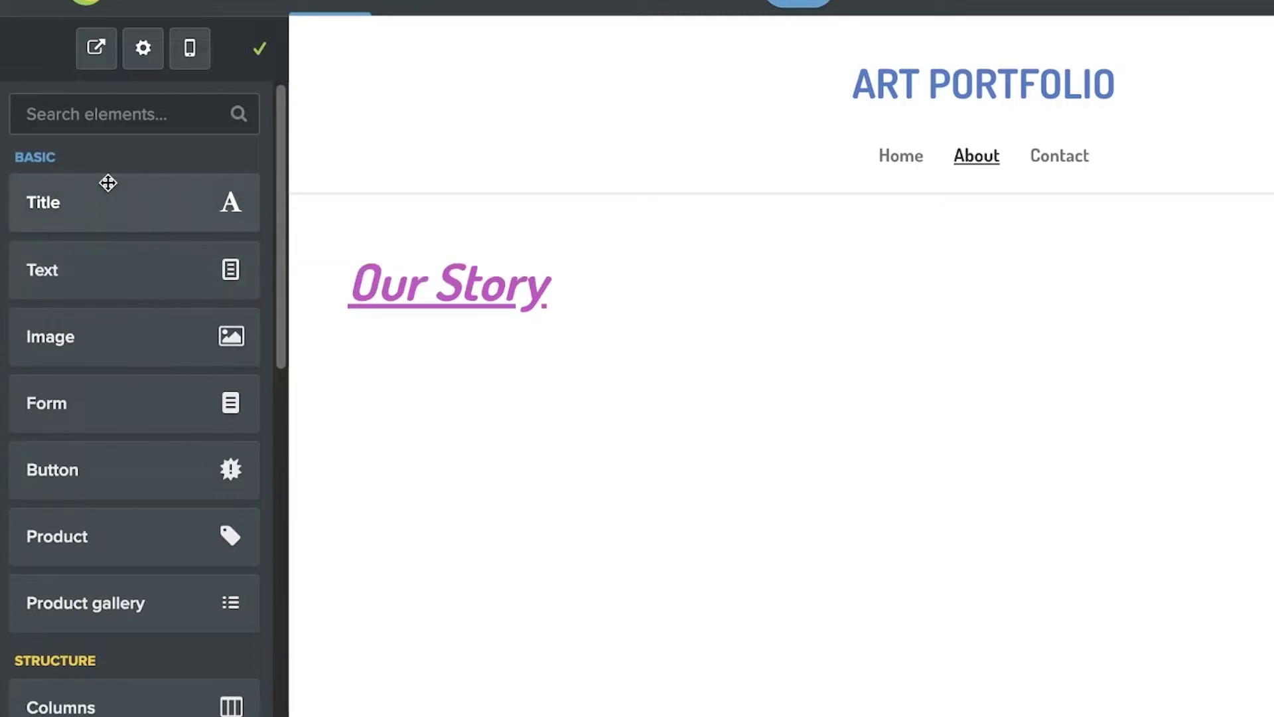
# Add a text block below the heading reading 'xyz...' followed by empty lines
pyautogui.moveTo(91, 210); pyautogui.dragTo(455, 419)
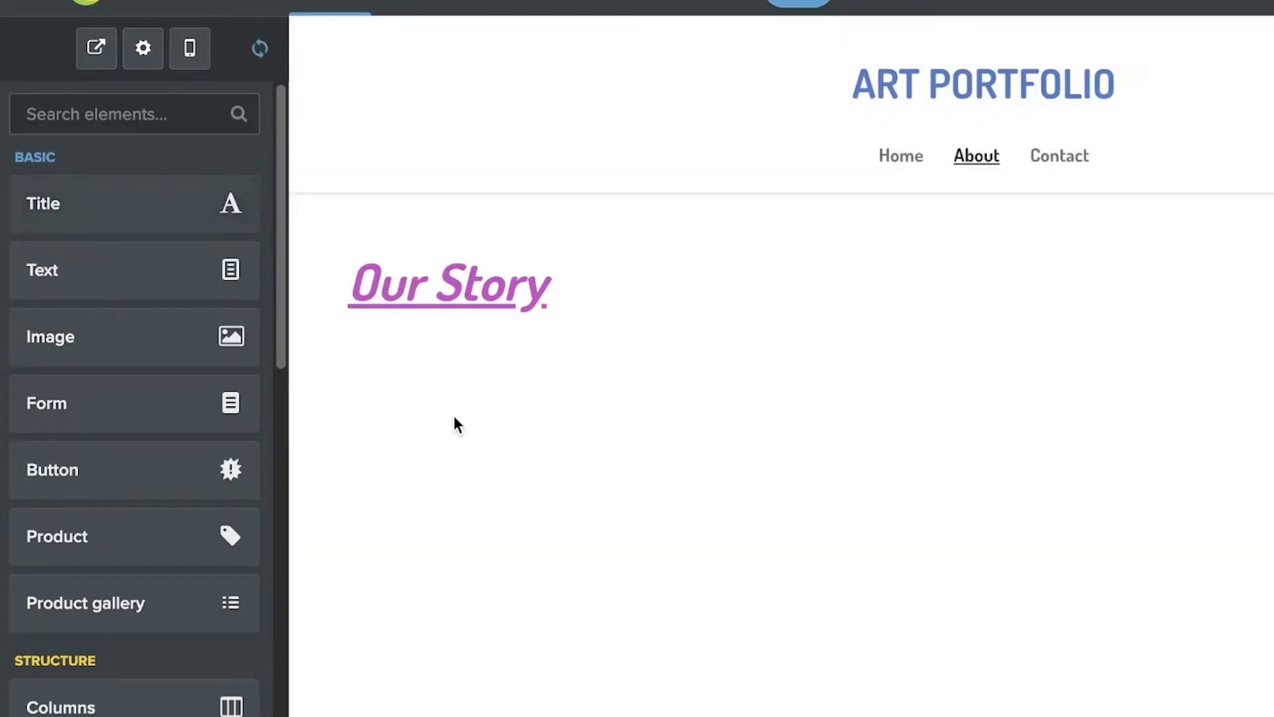
pyautogui.click(484, 330)
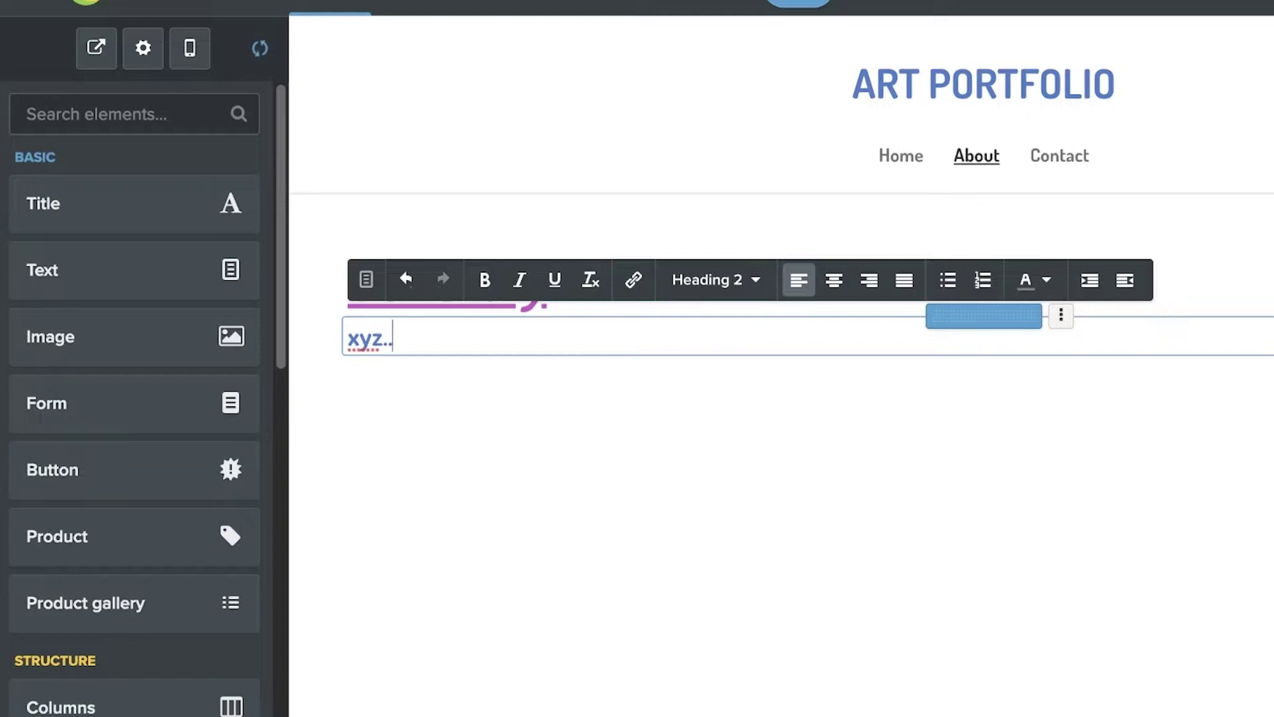
pyautogui.press('Return')
pyautogui.press('Return')
pyautogui.press('Return')
pyautogui.press('Return')
pyautogui.press('Return')
pyautogui.click(987, 336)
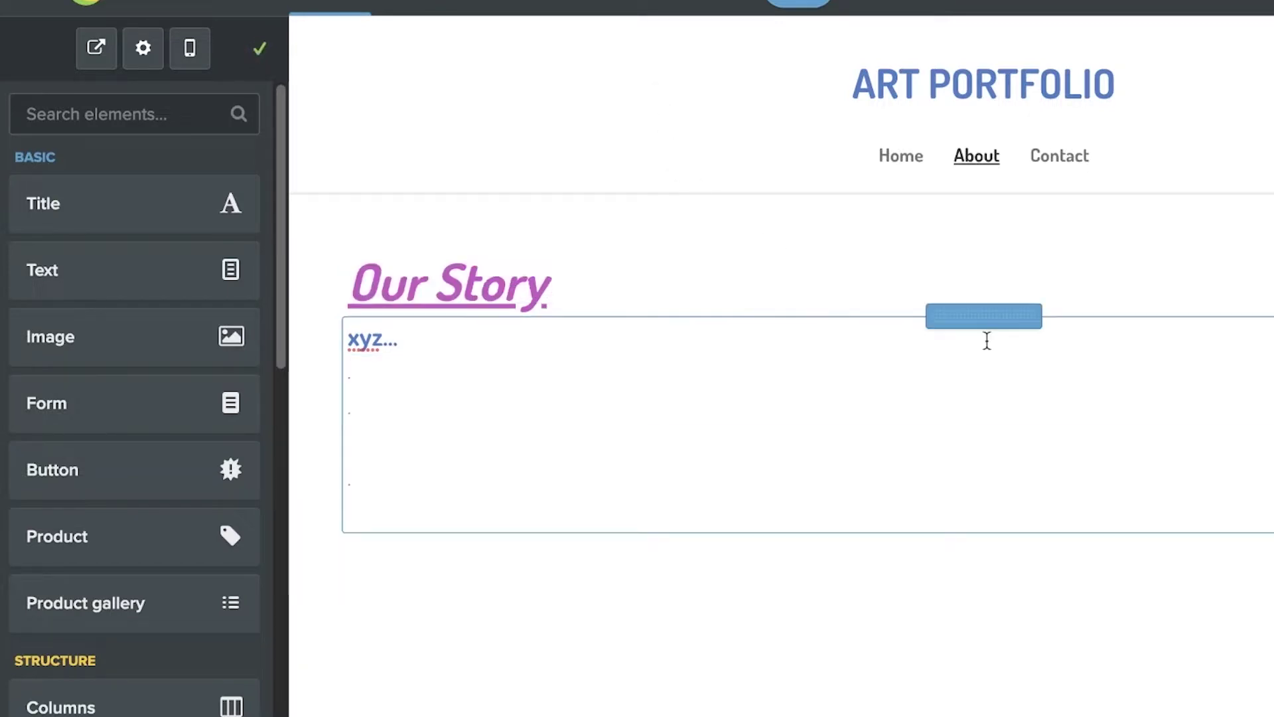
# Open the Contact page, then show the Pages overview listing Home, About and Contact
pyautogui.click(1043, 140)
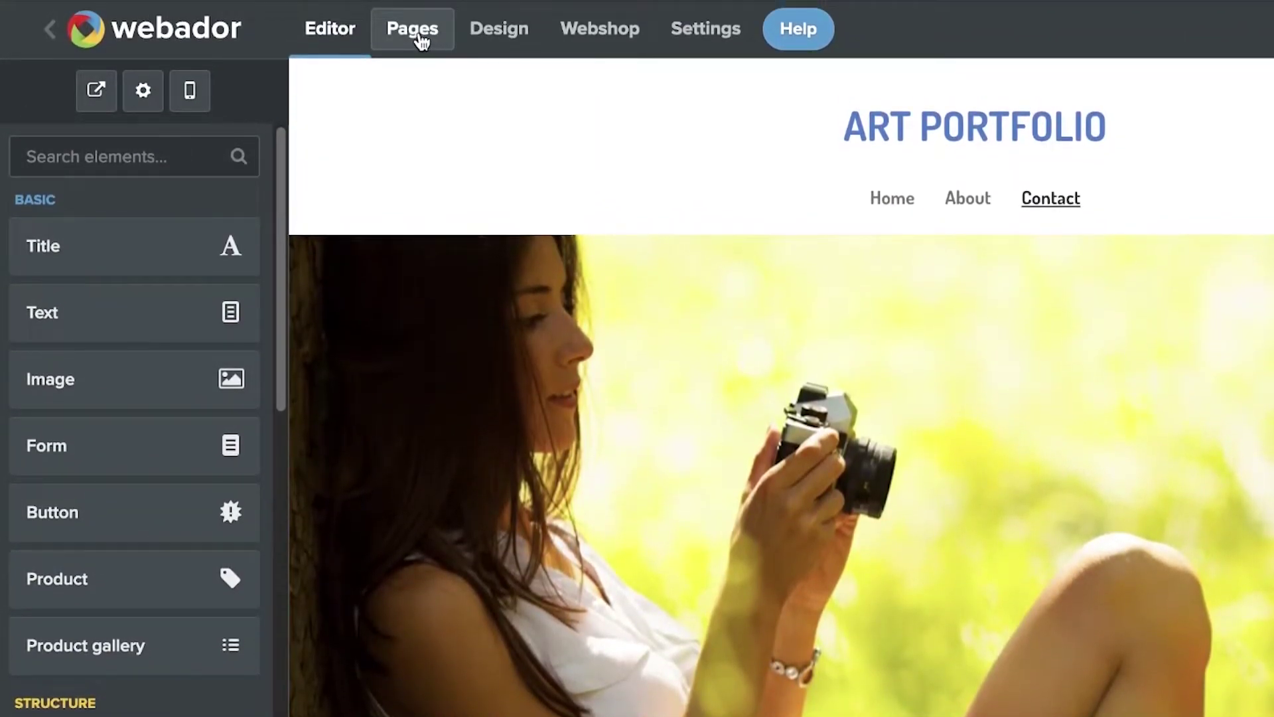
pyautogui.click(418, 30)
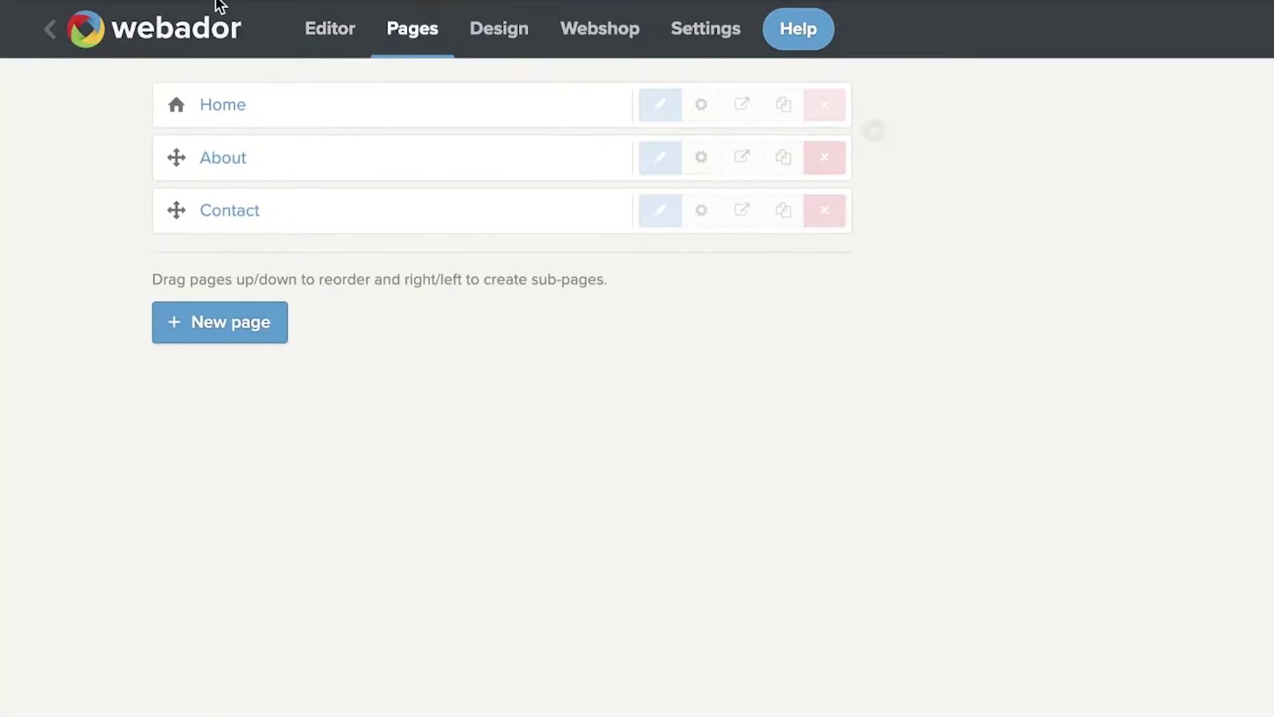
# Create a new page named 'Portfolio' without a banner and save it
pyautogui.click(198, 340)
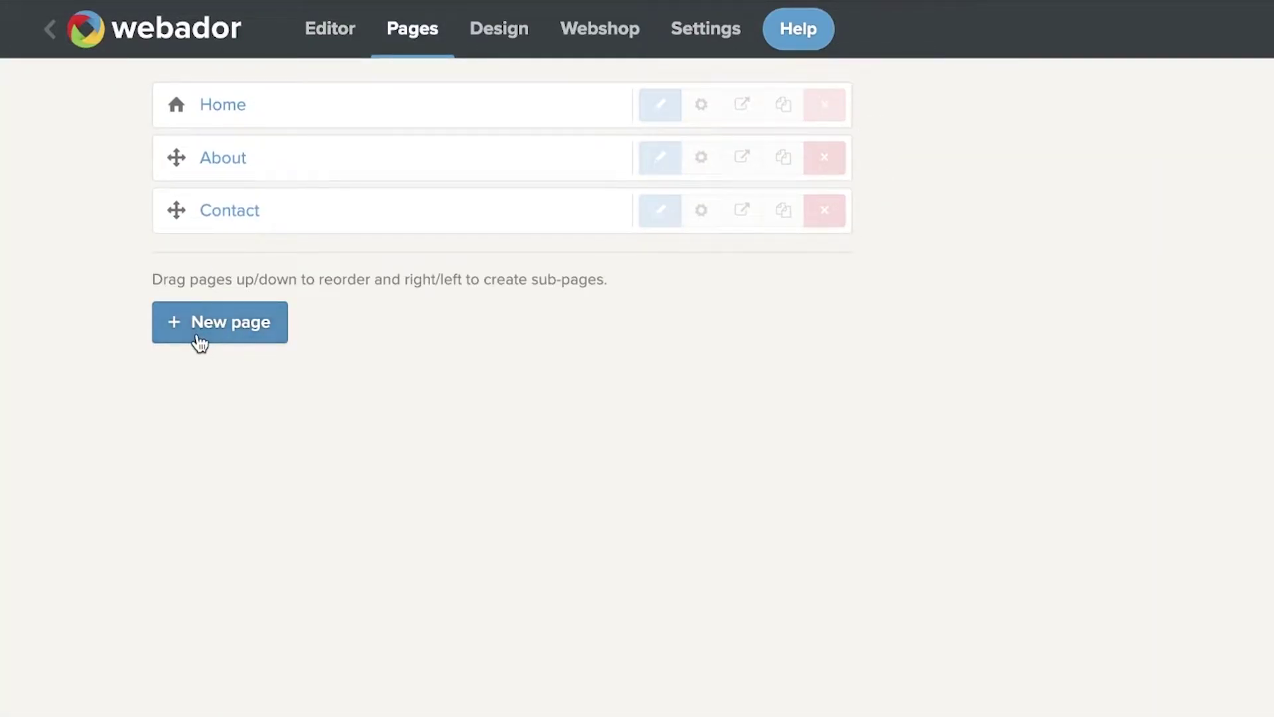
pyautogui.click(906, 173)
pyautogui.click(943, 255)
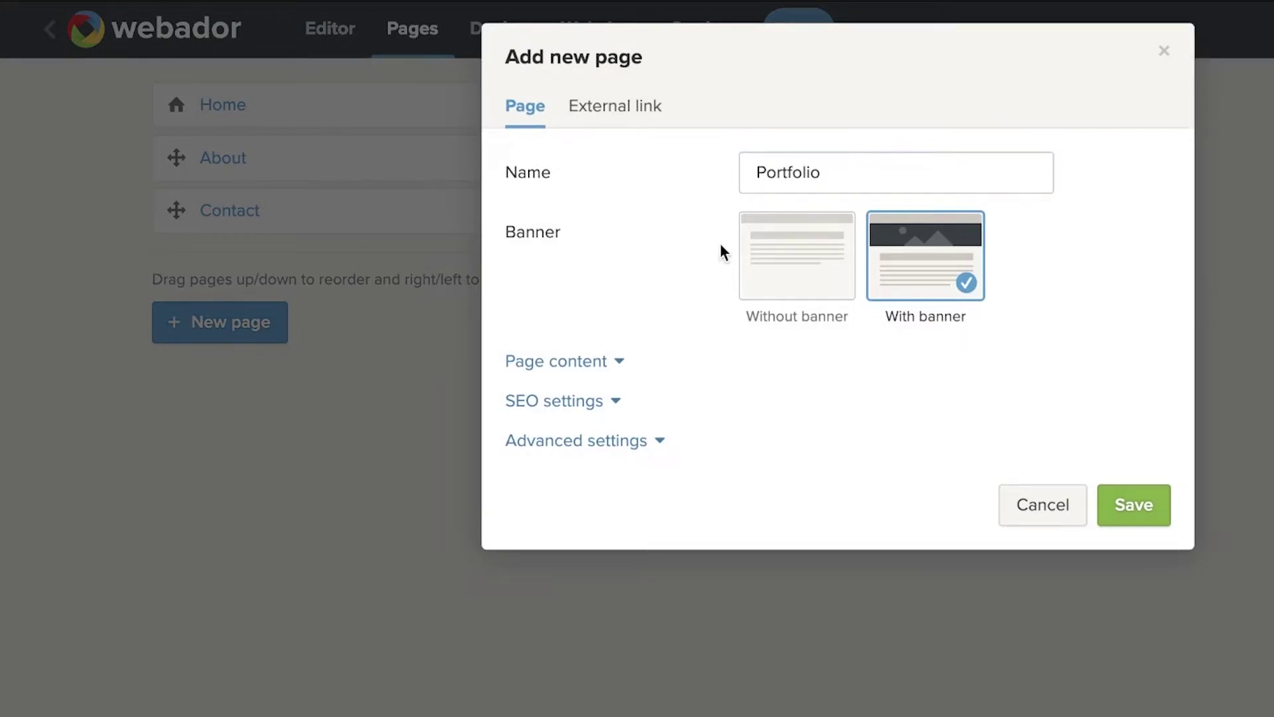
pyautogui.click(832, 264)
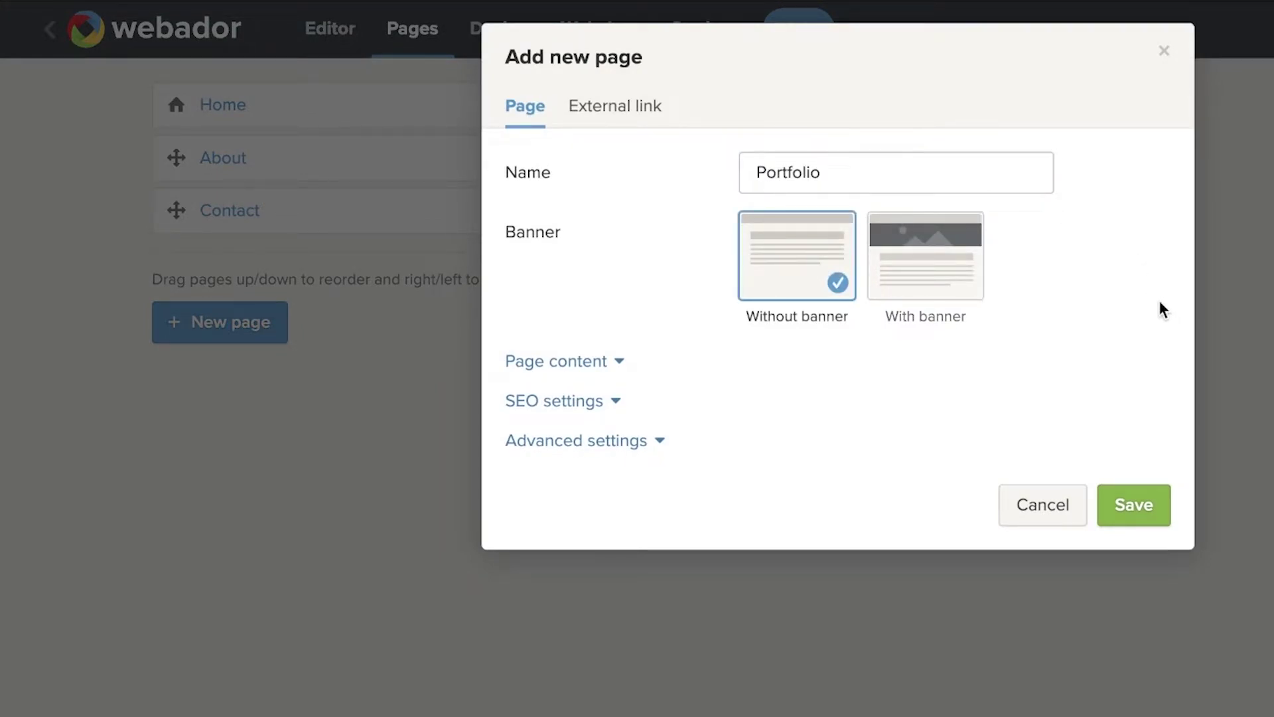
pyautogui.click(929, 264)
pyautogui.click(763, 242)
pyautogui.click(1130, 512)
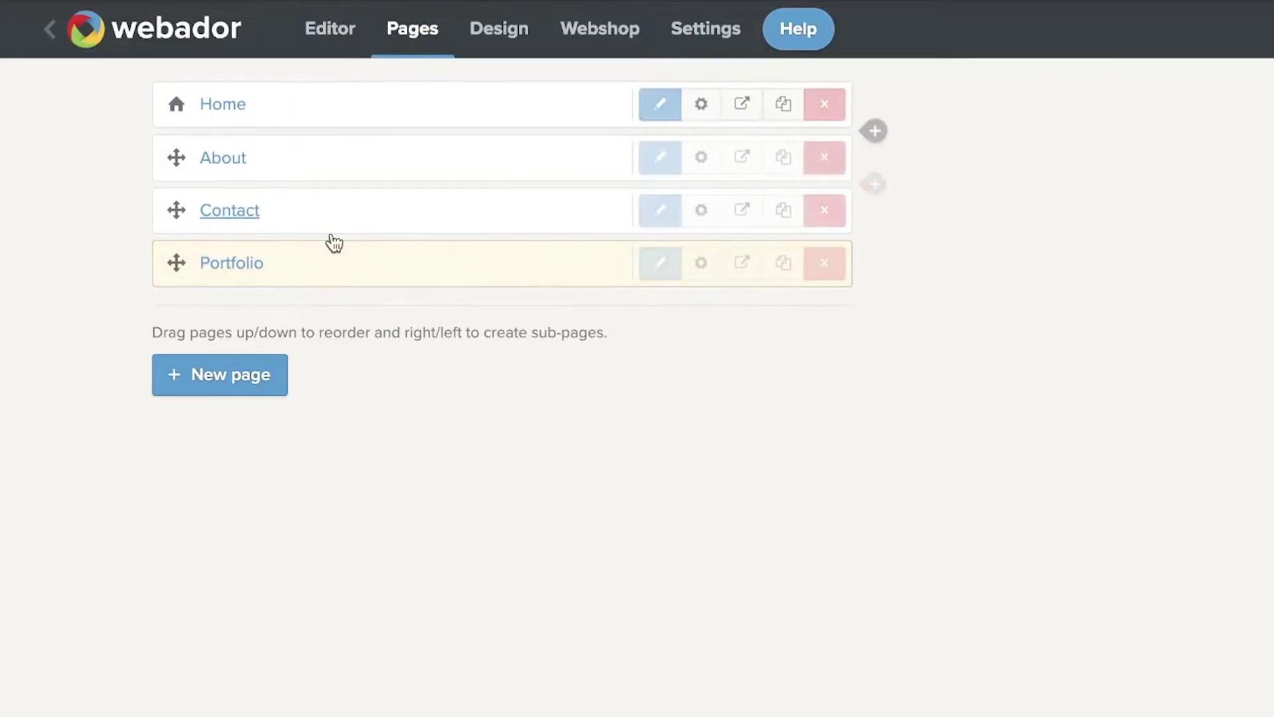
# Open the empty Portfolio page in the editor, then bring up the Design settings
pyautogui.click(328, 37)
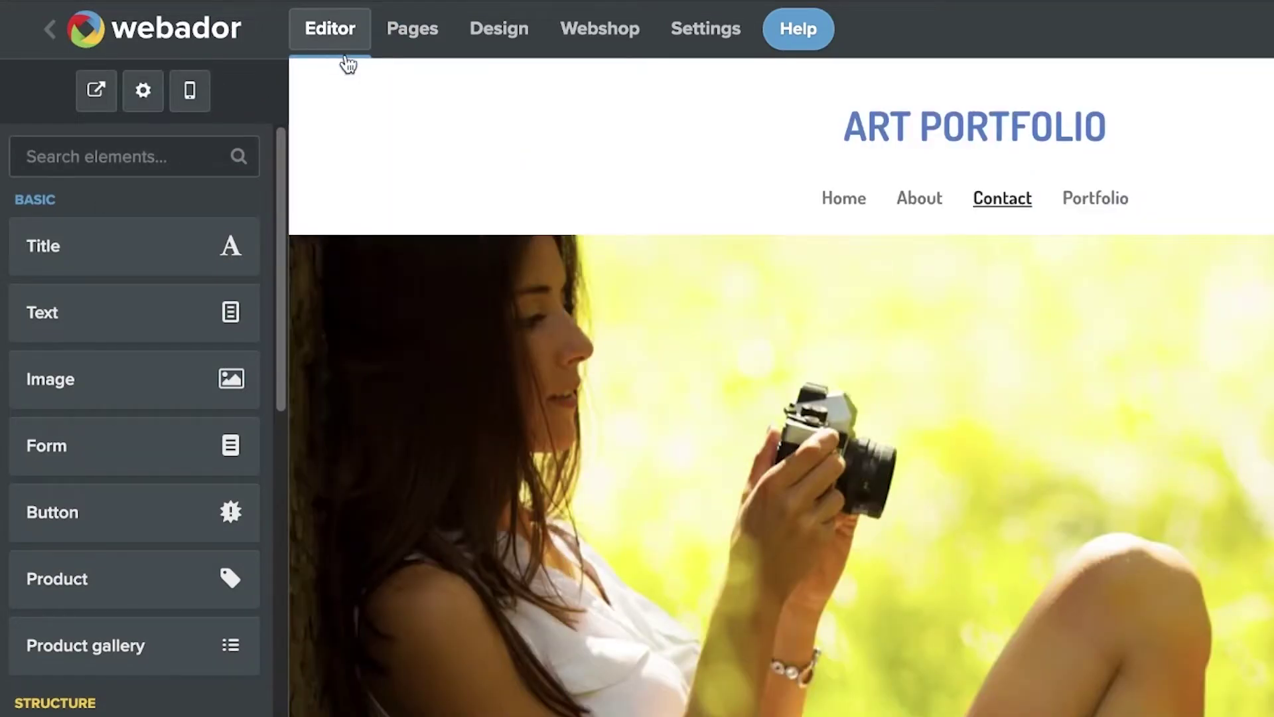
pyautogui.click(1083, 205)
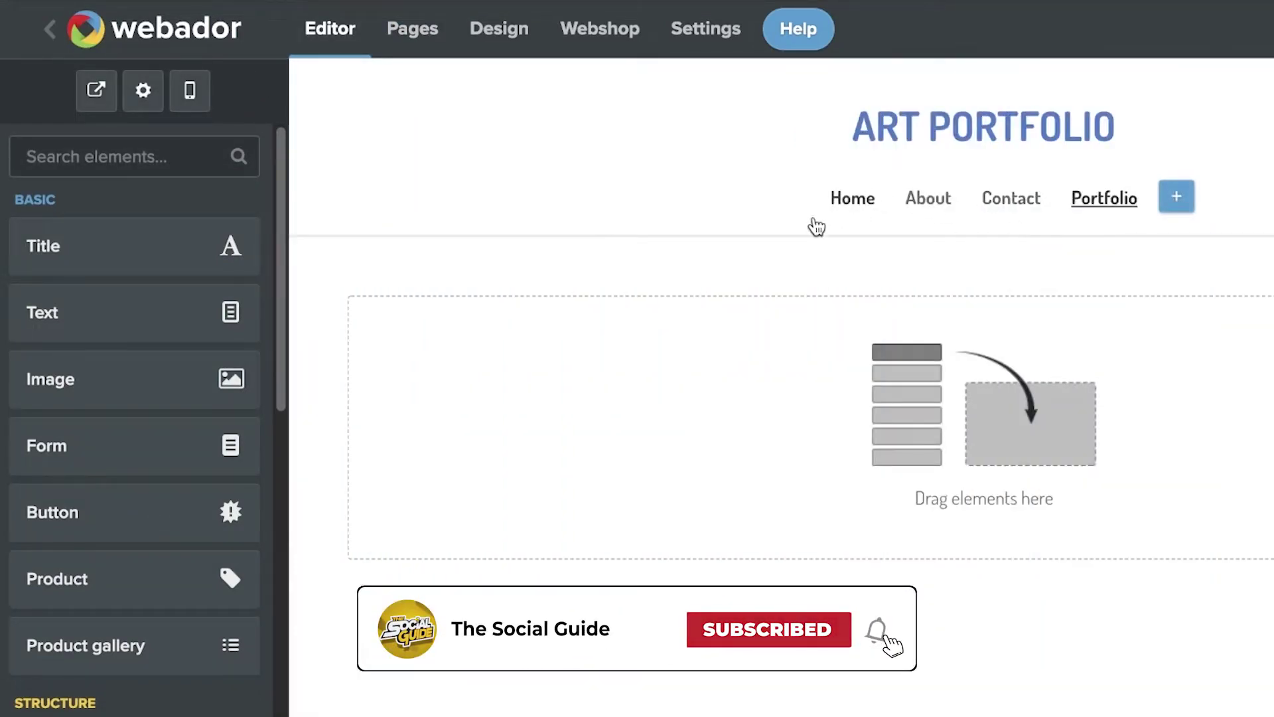
pyautogui.scroll(-15, 51, 350)
pyautogui.scroll(8, 51, 350)
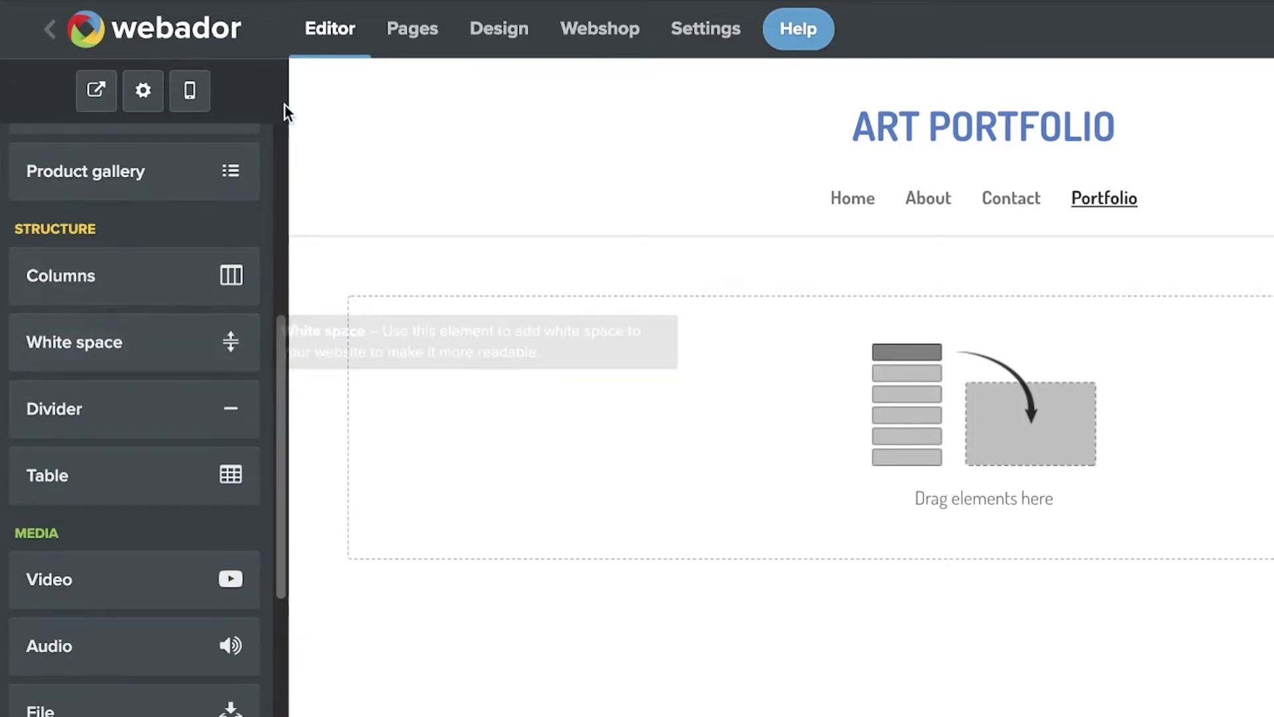
pyautogui.click(472, 38)
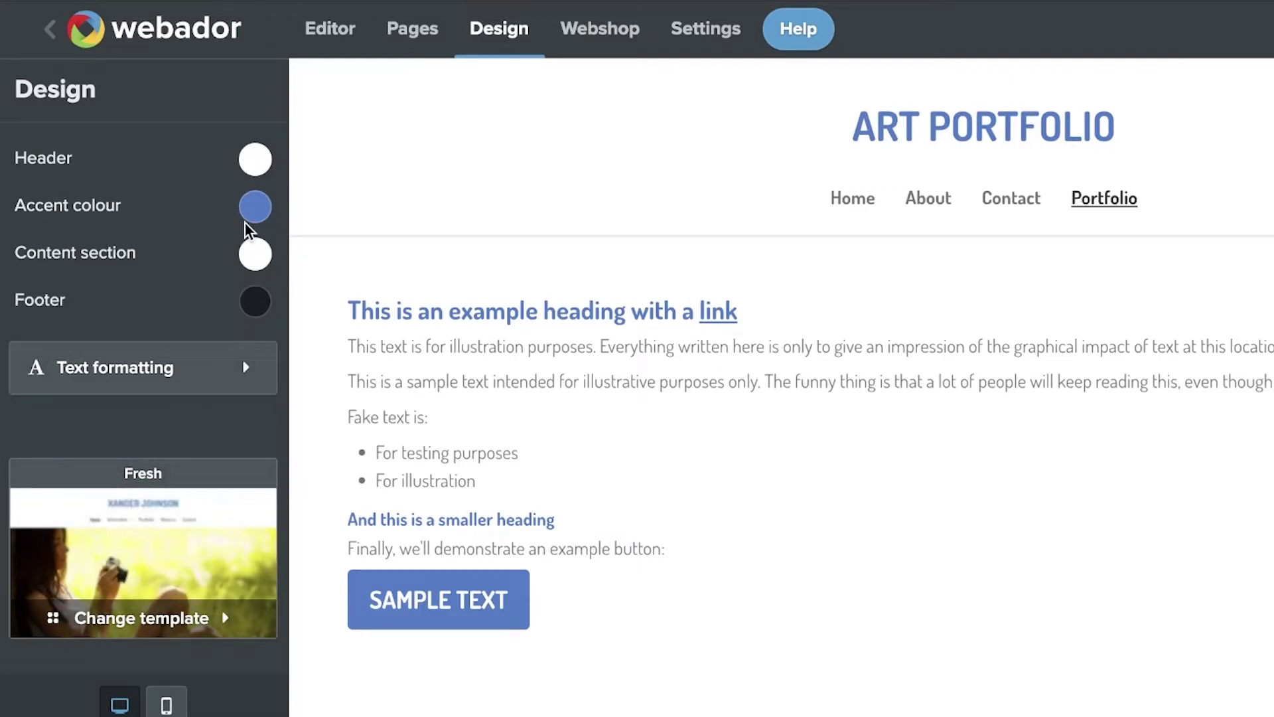
# Change the site's accent colour from blue to a teal swatch
pyautogui.click(256, 208)
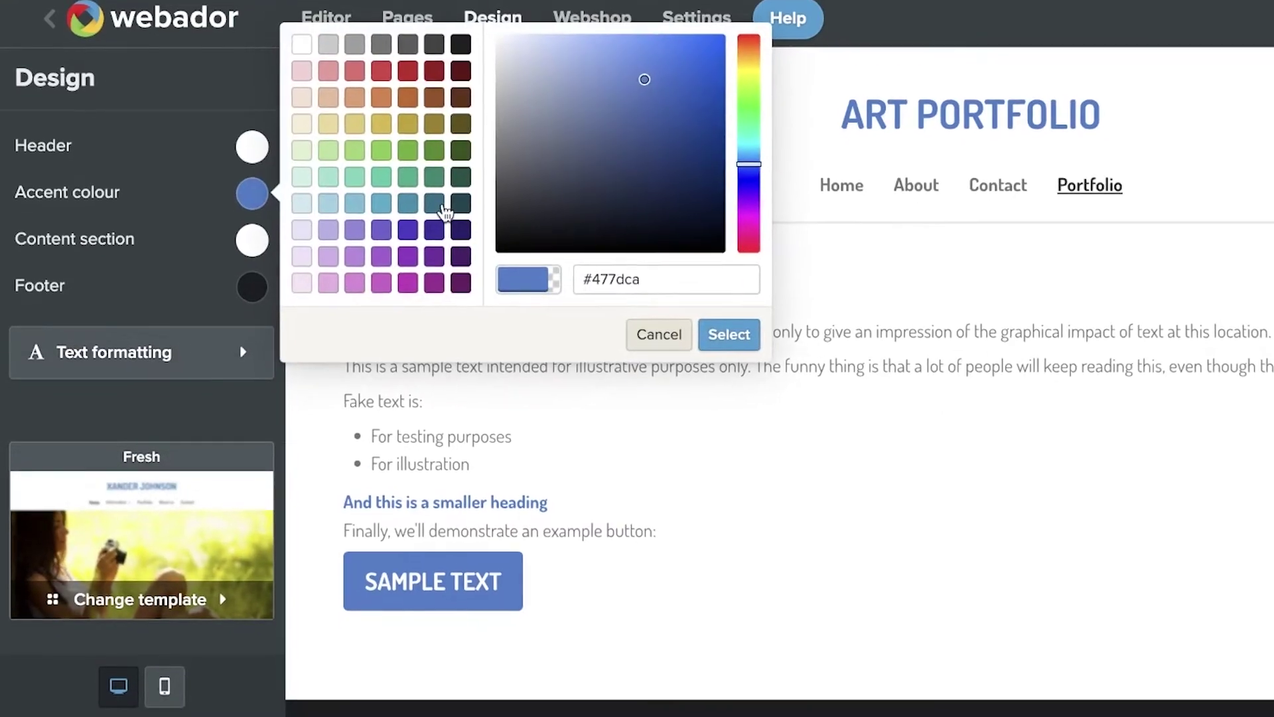
pyautogui.click(439, 216)
pyautogui.click(738, 350)
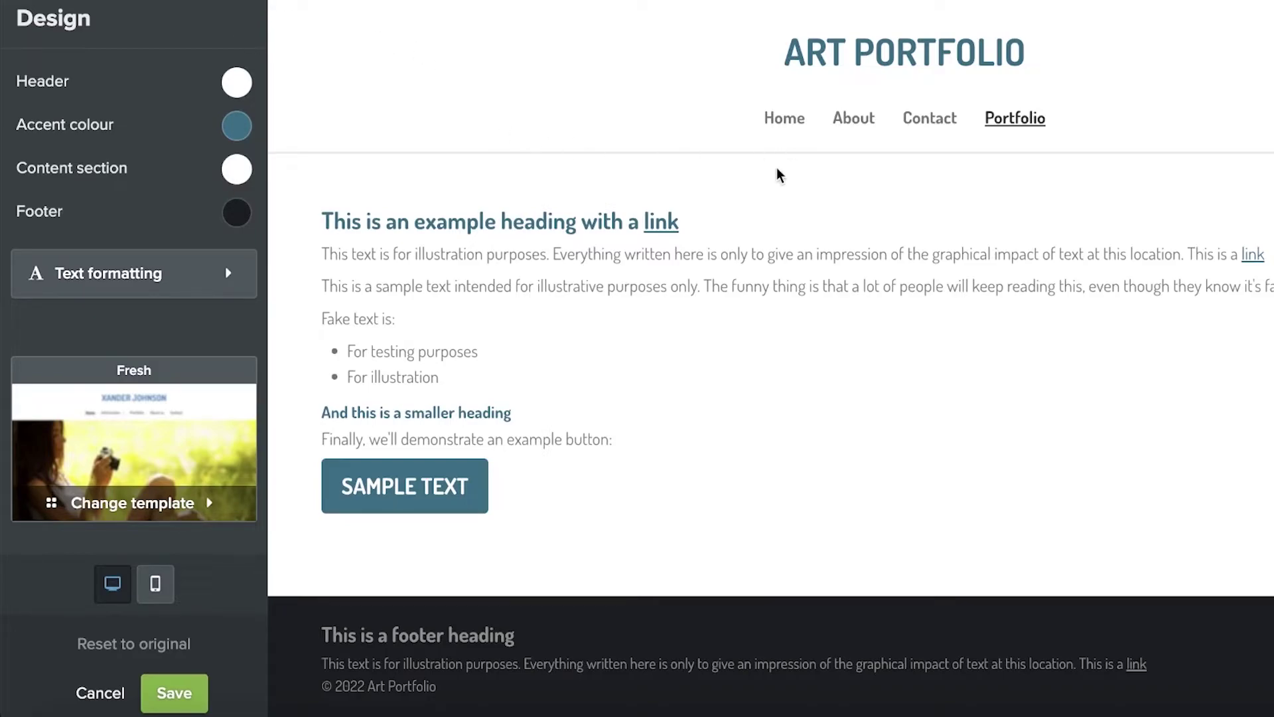
# Publish the site on a free webador.co.uk subdomain, entering the portfolio's address name
pyautogui.click(1206, 40)
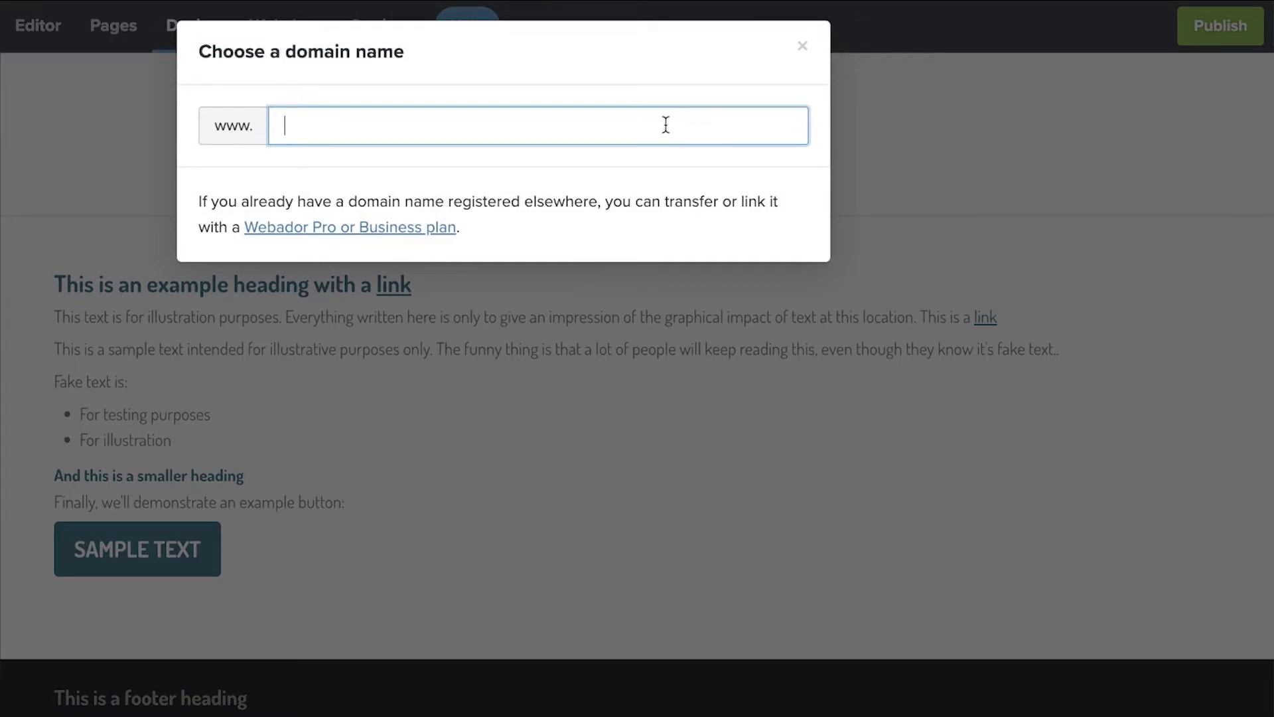
pyautogui.write('JanesArtPortfolio')
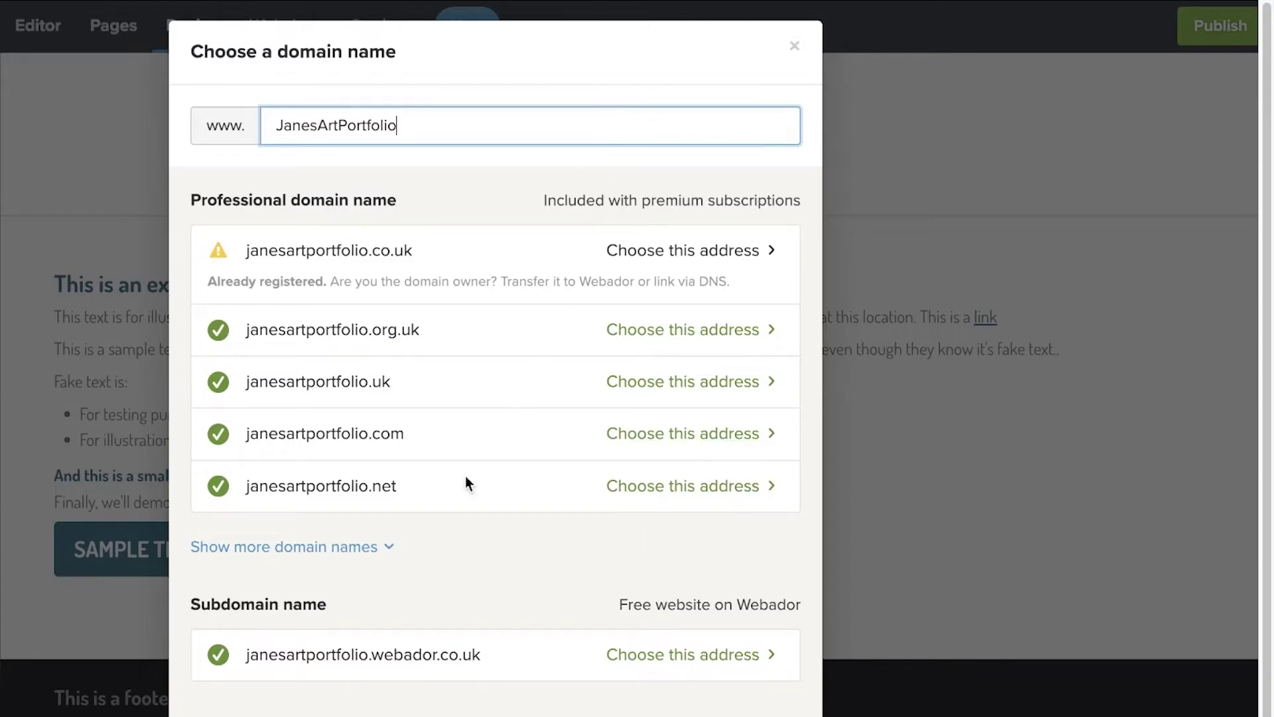
pyautogui.click(738, 654)
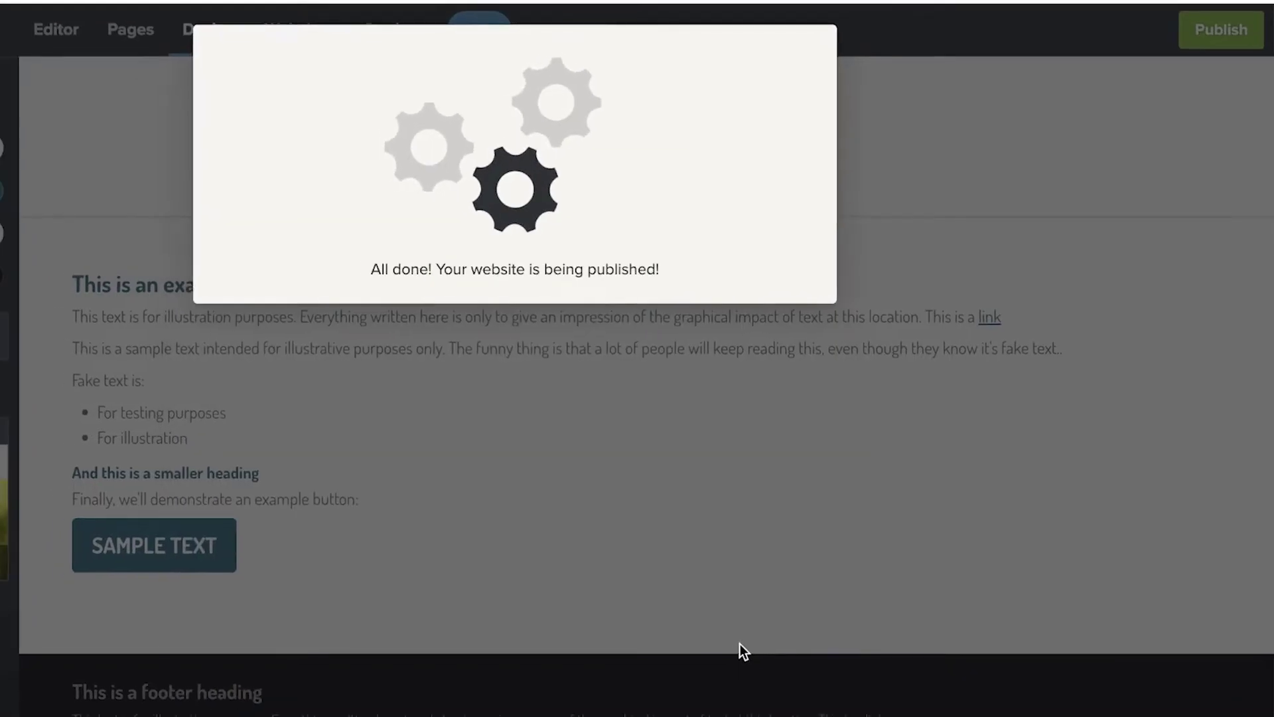
# Browse the live site's Home and About pages, then return to the Webador editor
pyautogui.click(664, 174)
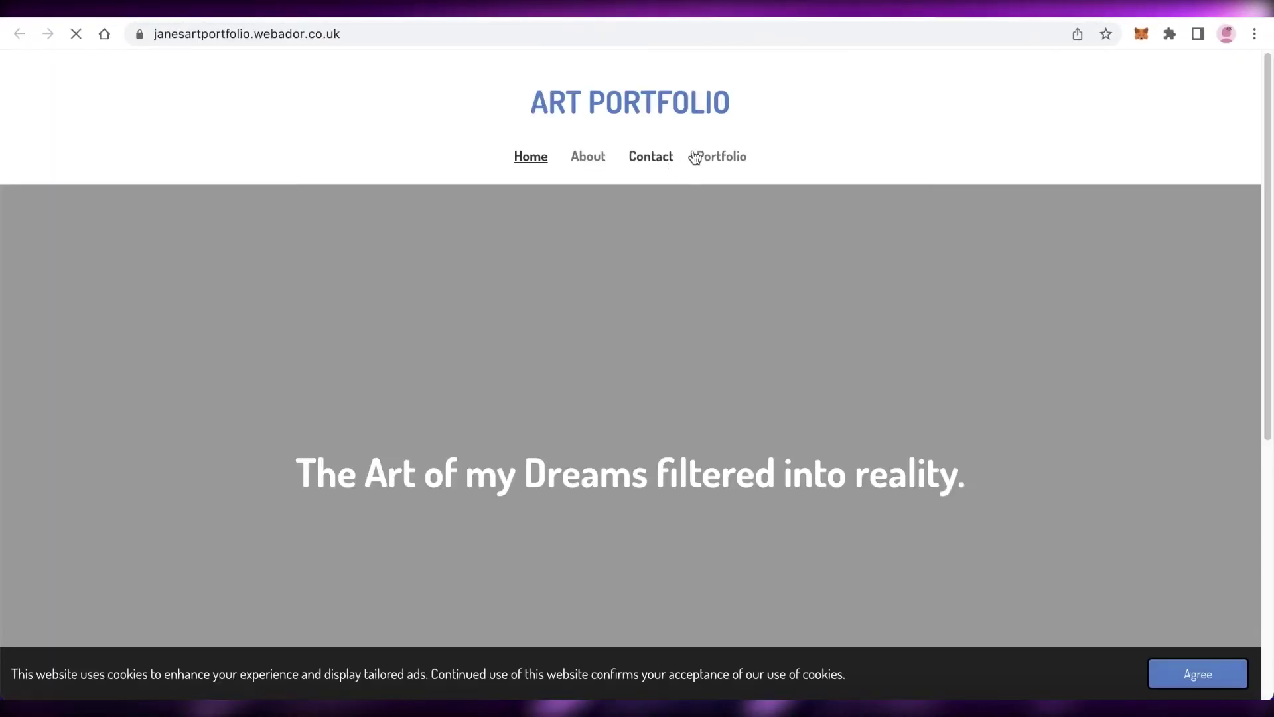
pyautogui.scroll(-8, 1049, 202)
pyautogui.scroll(8, 968, 265)
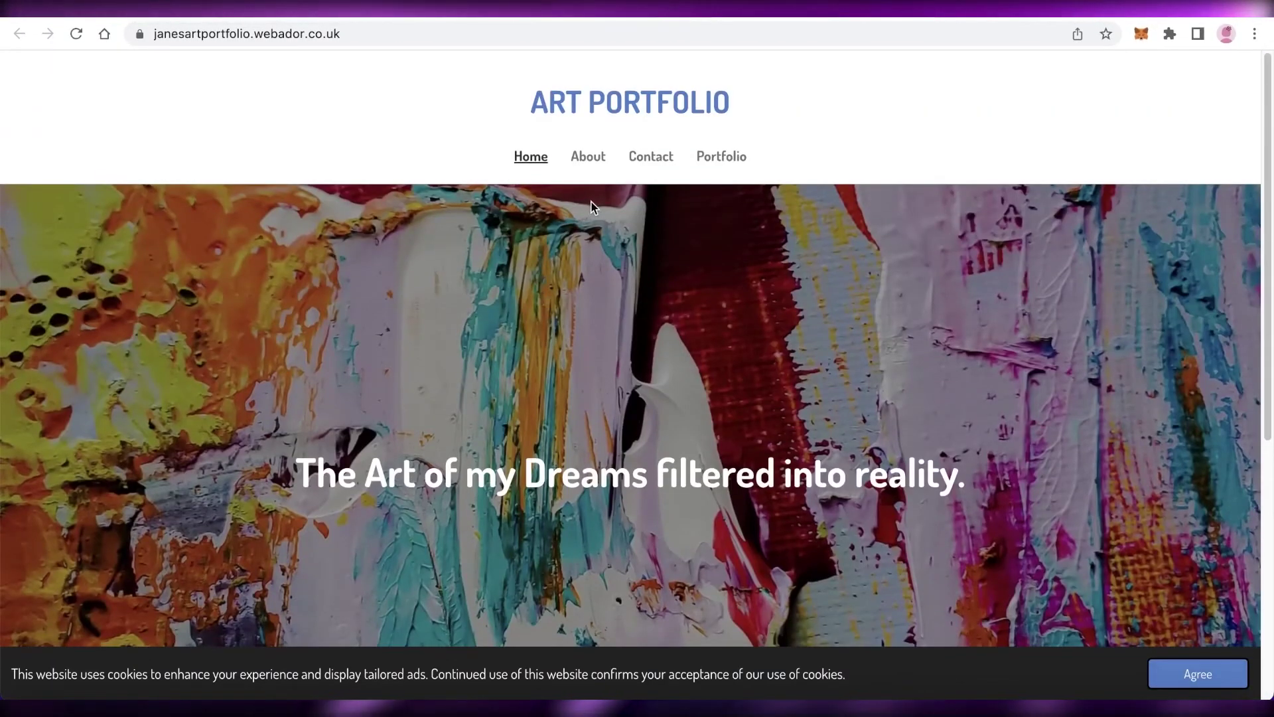
pyautogui.click(572, 159)
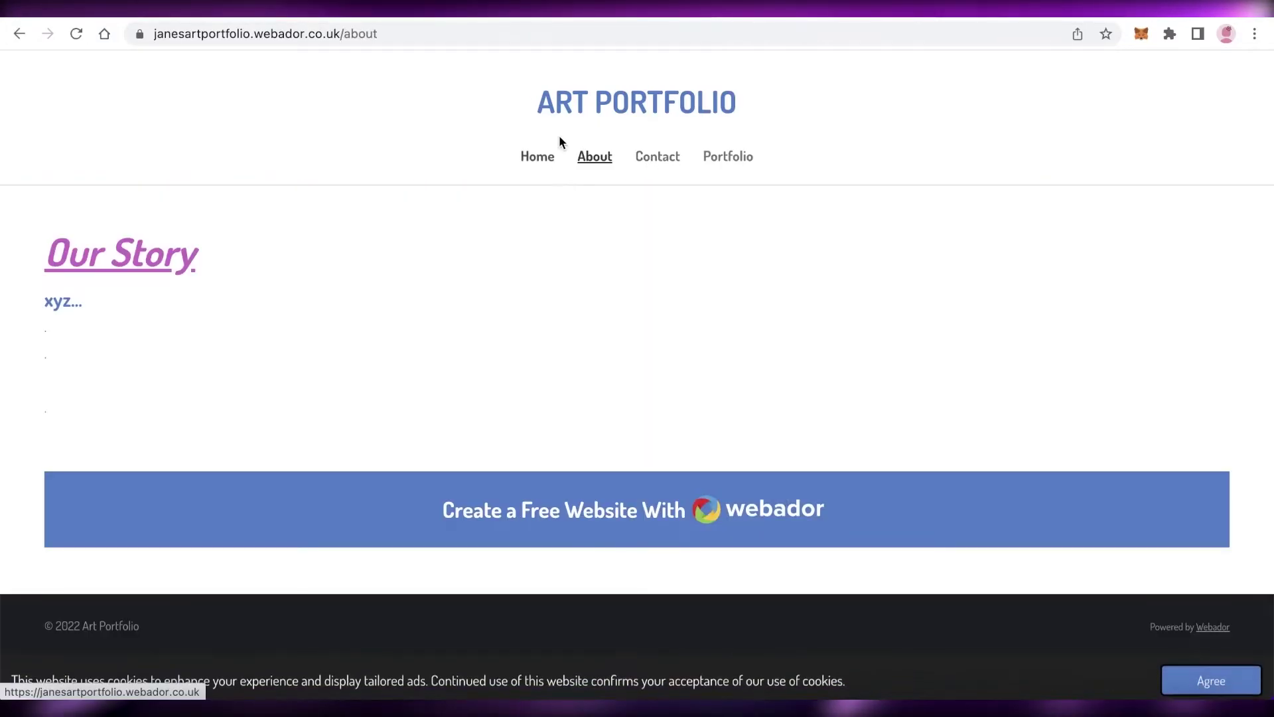
pyautogui.click(536, 156)
pyautogui.scroll(5, 968, 425)
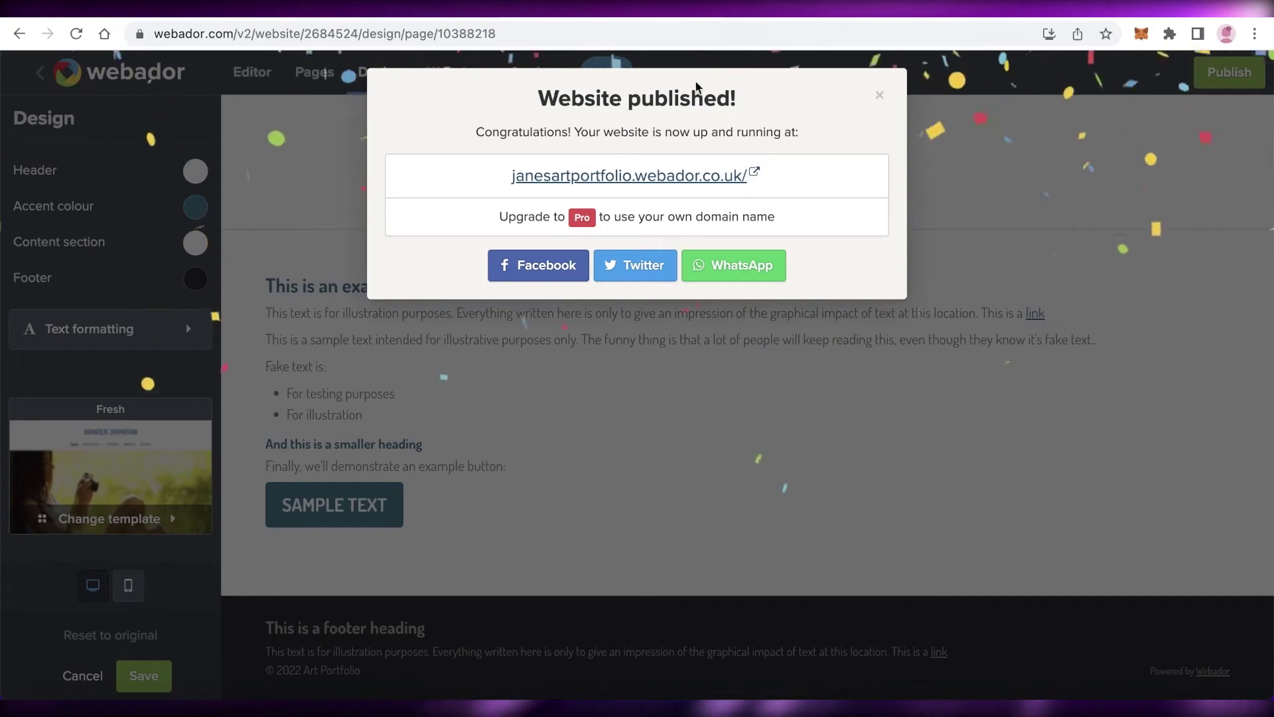
pyautogui.click(877, 97)
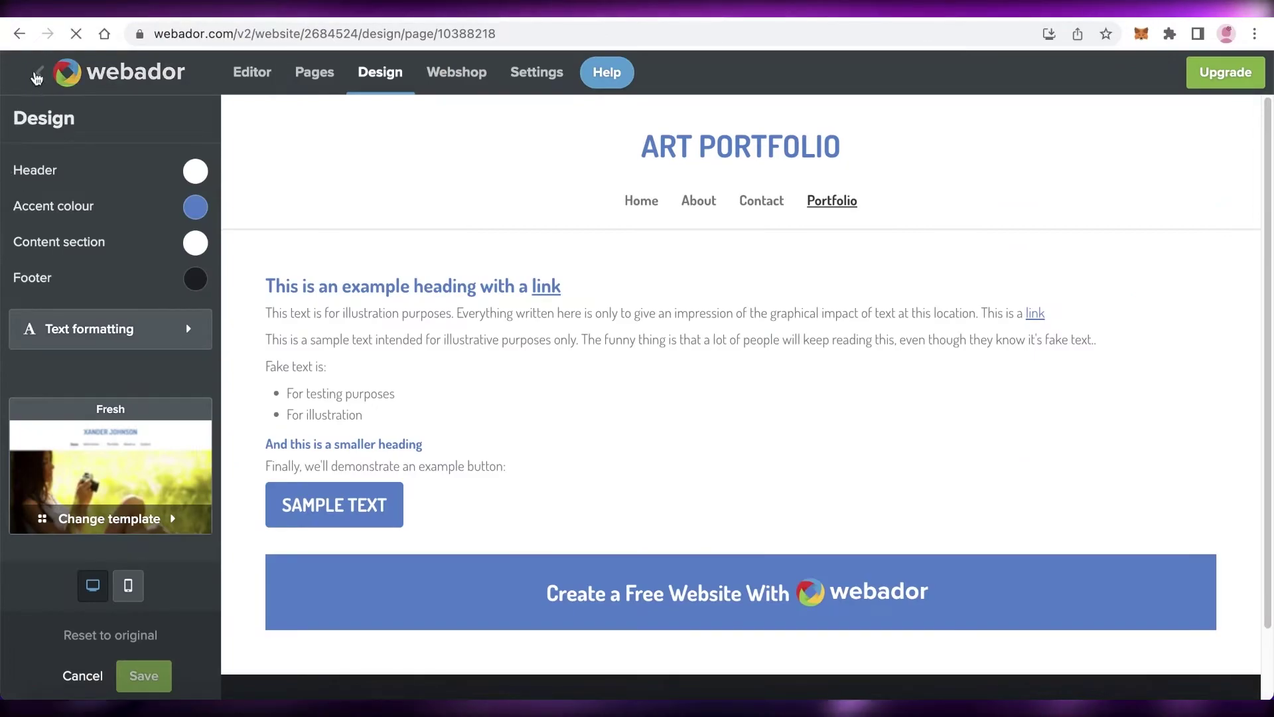
pyautogui.click(59, 71)
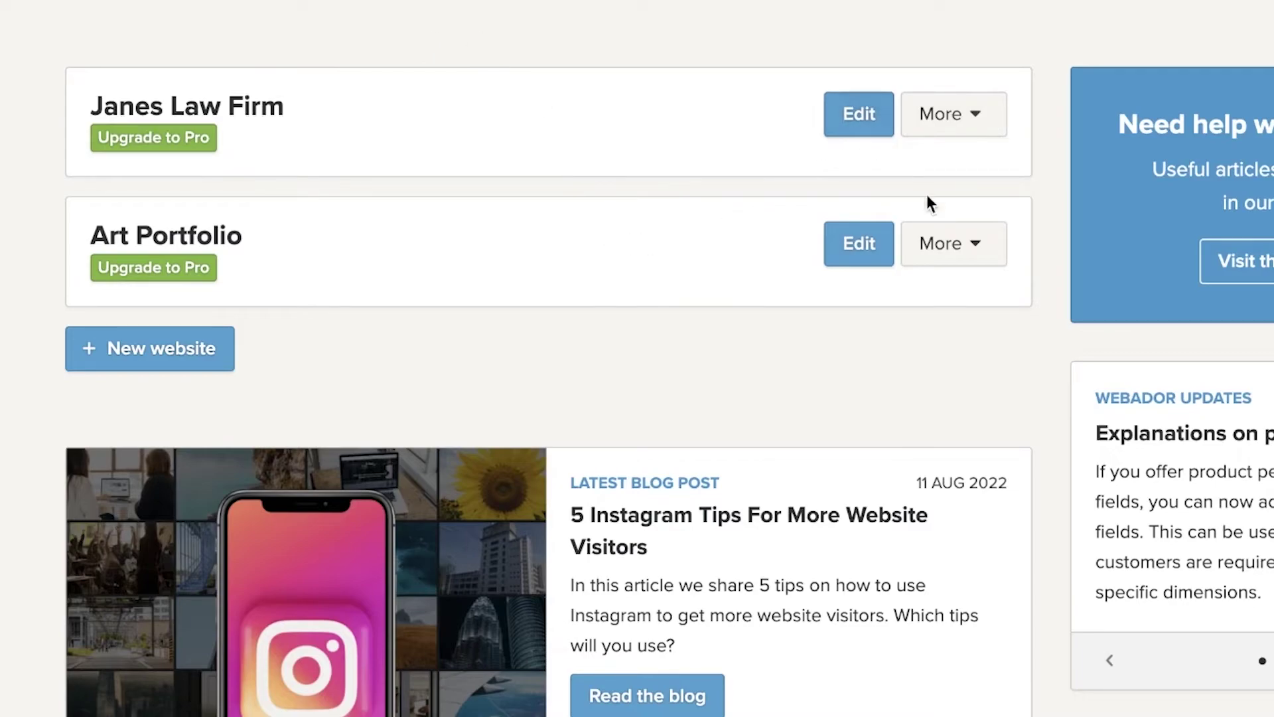
# View the website's visitor statistics and Location report, dismissing the Pro upgrade offer
pyautogui.click(950, 240)
pyautogui.click(978, 123)
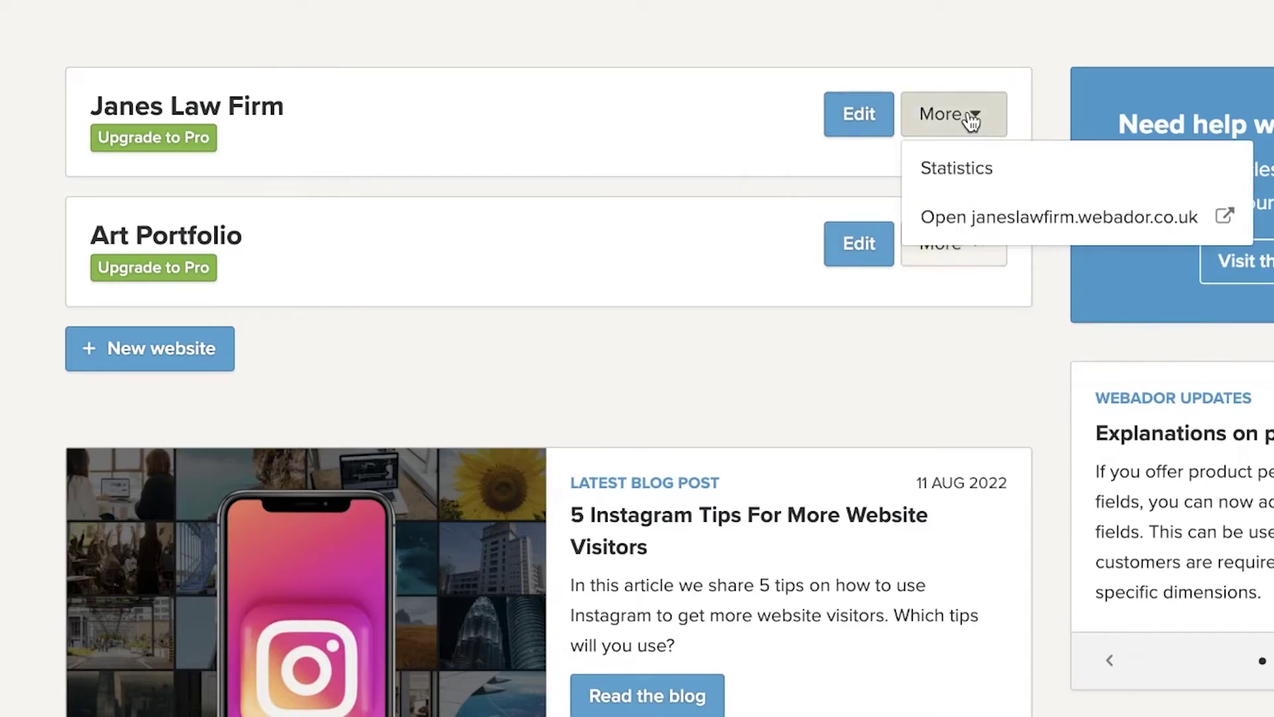
pyautogui.click(958, 165)
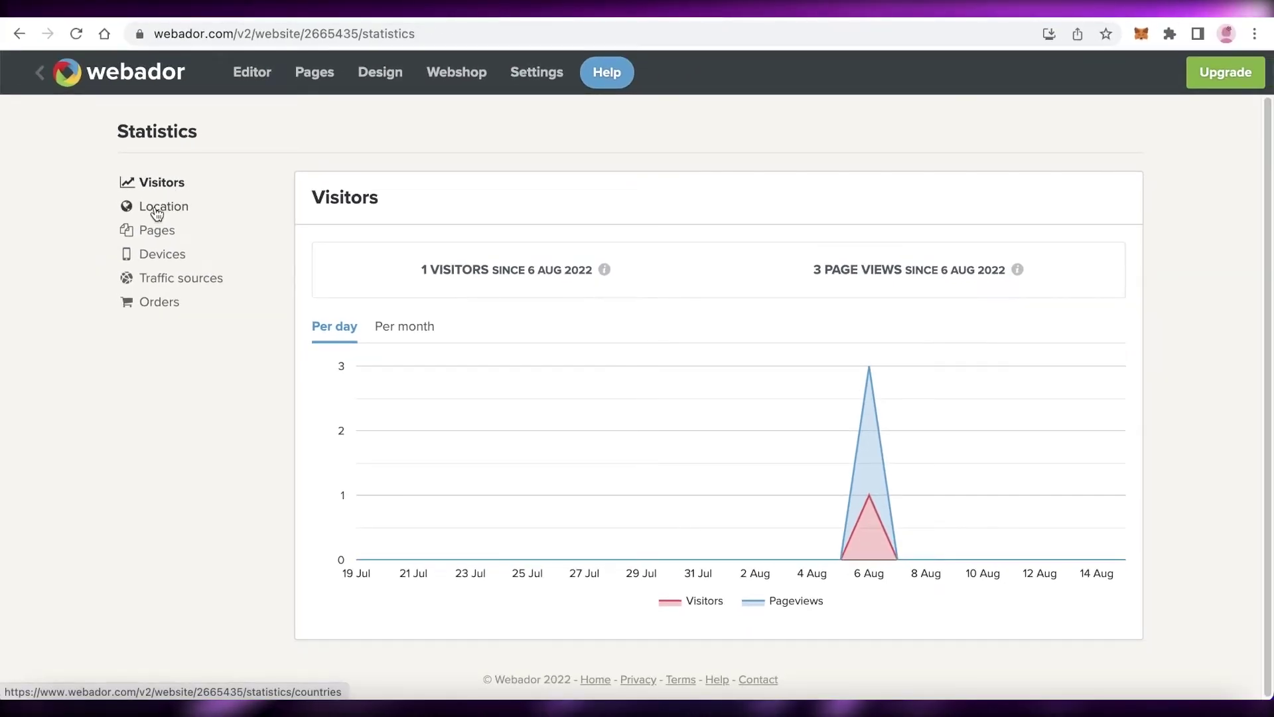
pyautogui.click(160, 207)
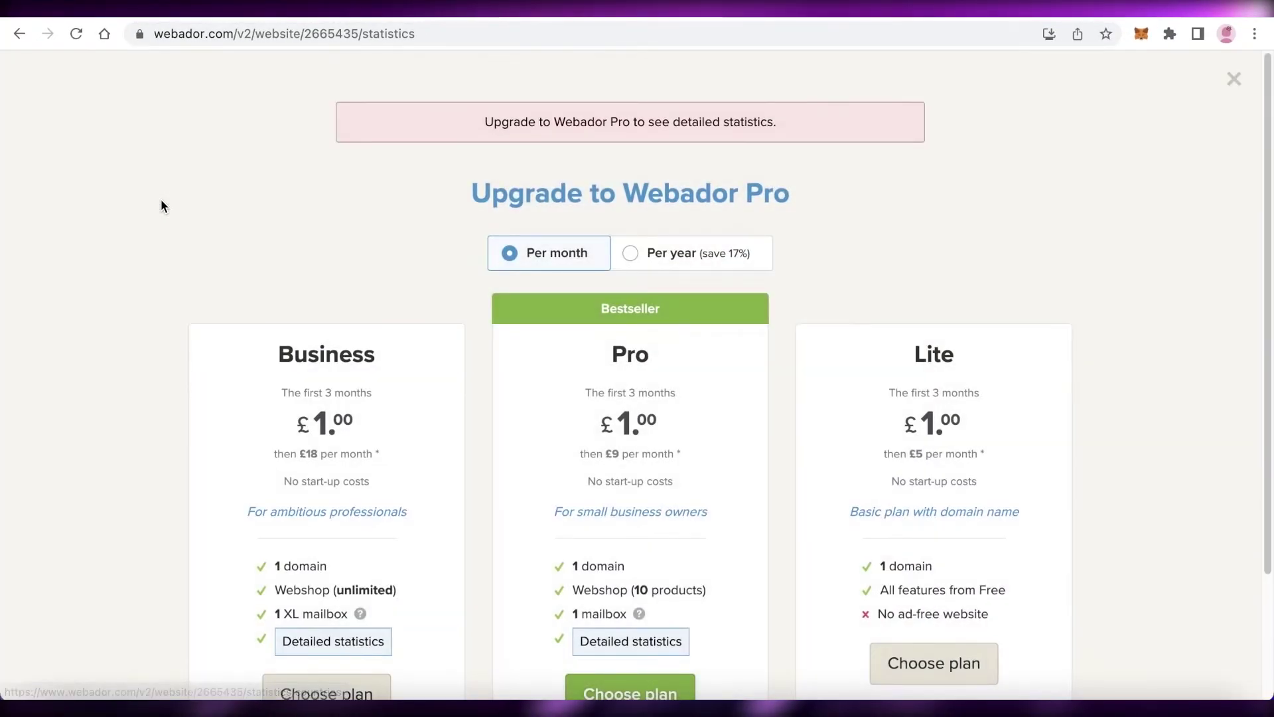
pyautogui.click(1231, 80)
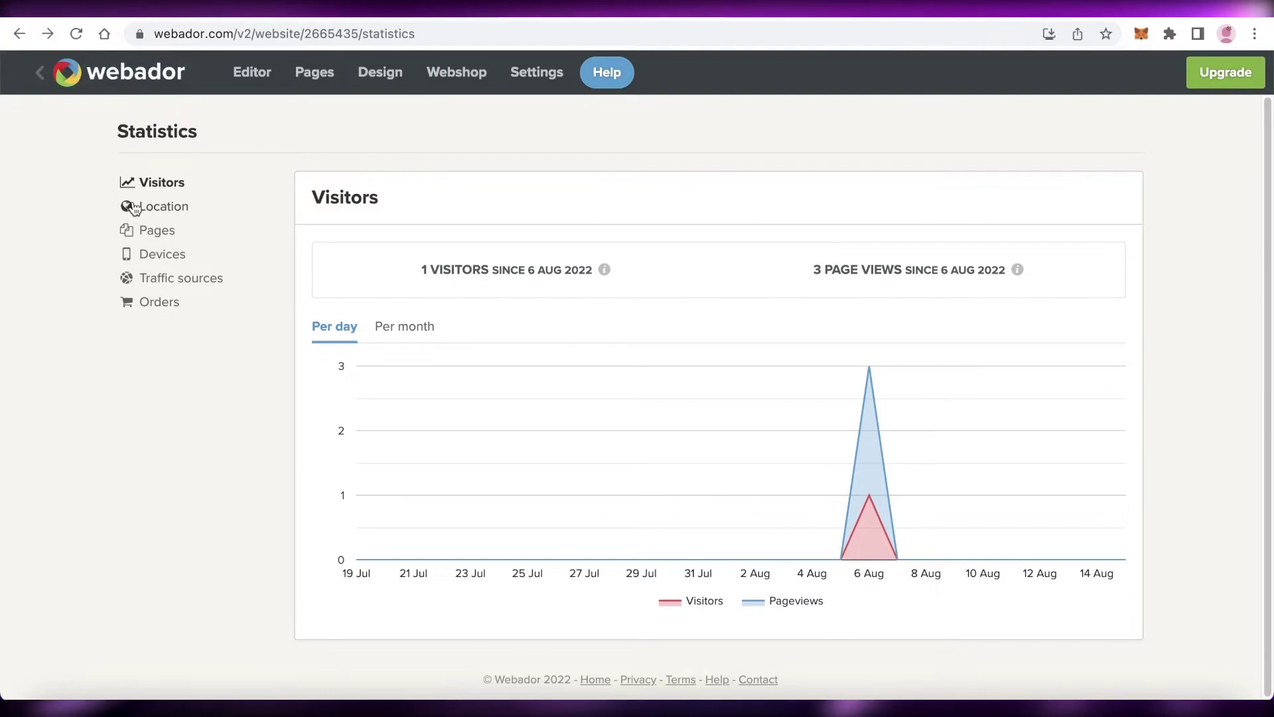
pyautogui.click(149, 183)
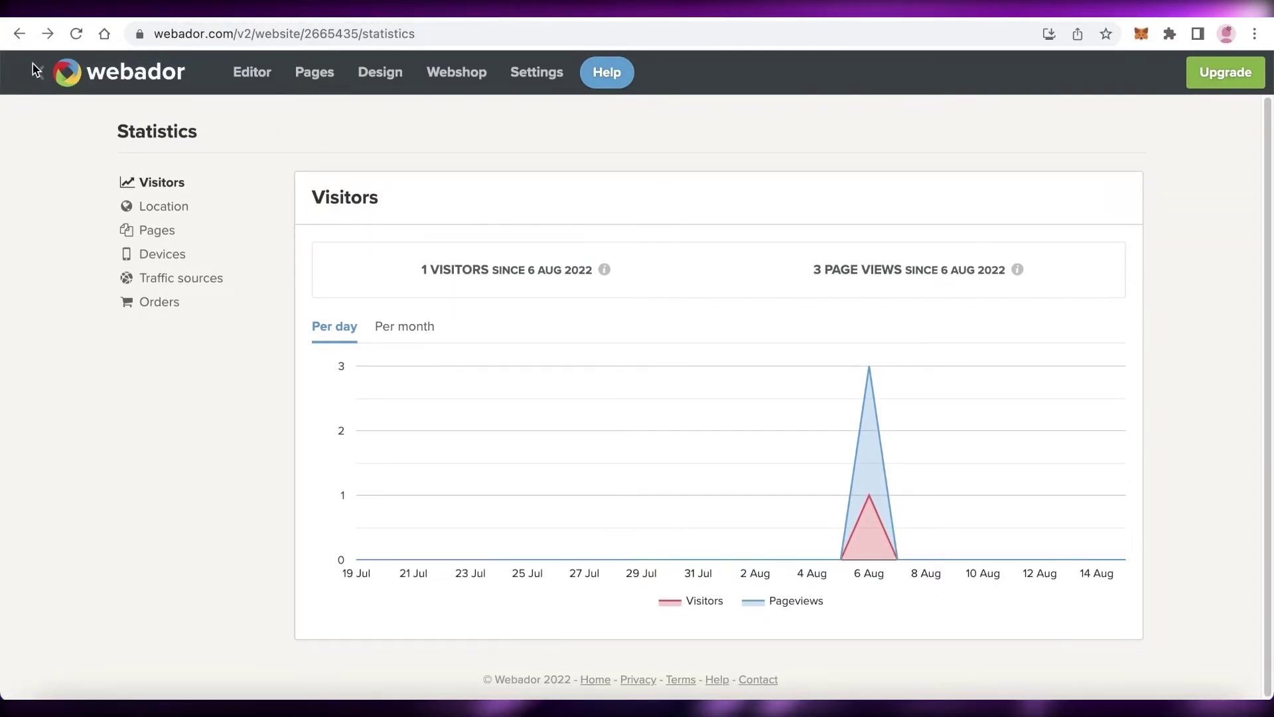
# Check the account details from the My sites dashboard and come back to it
pyautogui.click(66, 71)
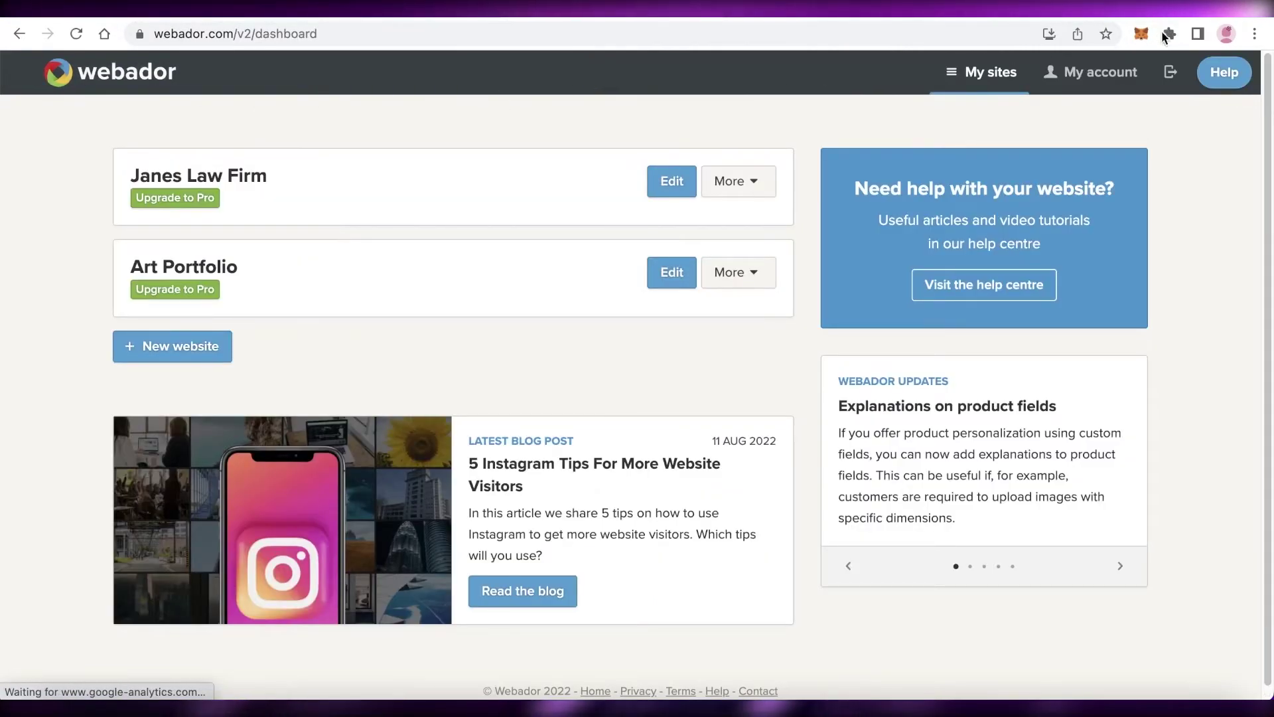
pyautogui.click(1115, 85)
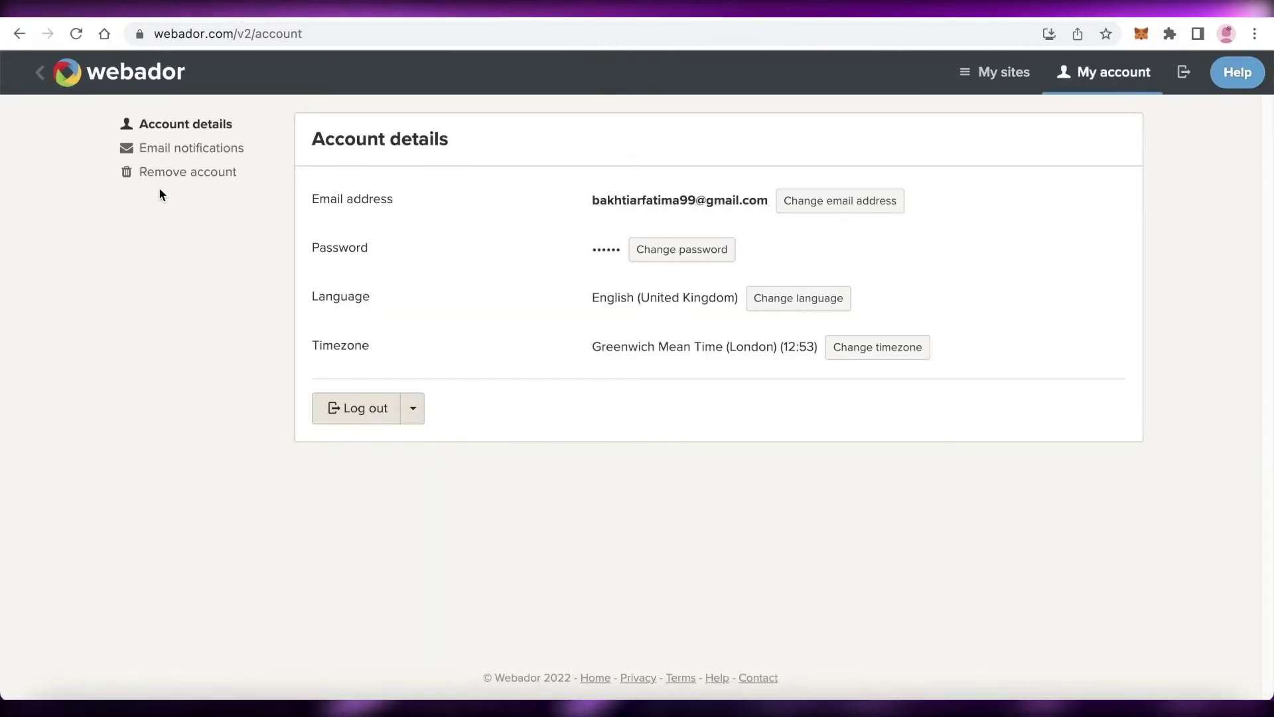
pyautogui.click(46, 77)
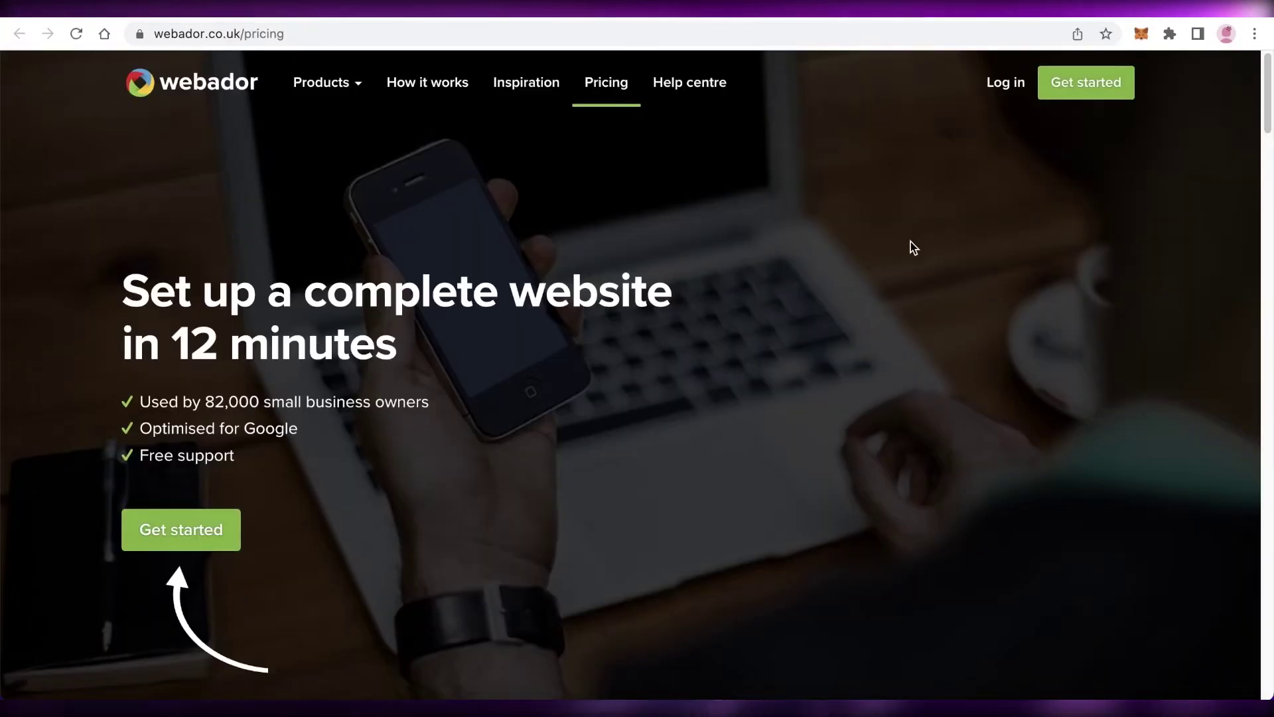
pyautogui.scroll(-10, 879, 292)
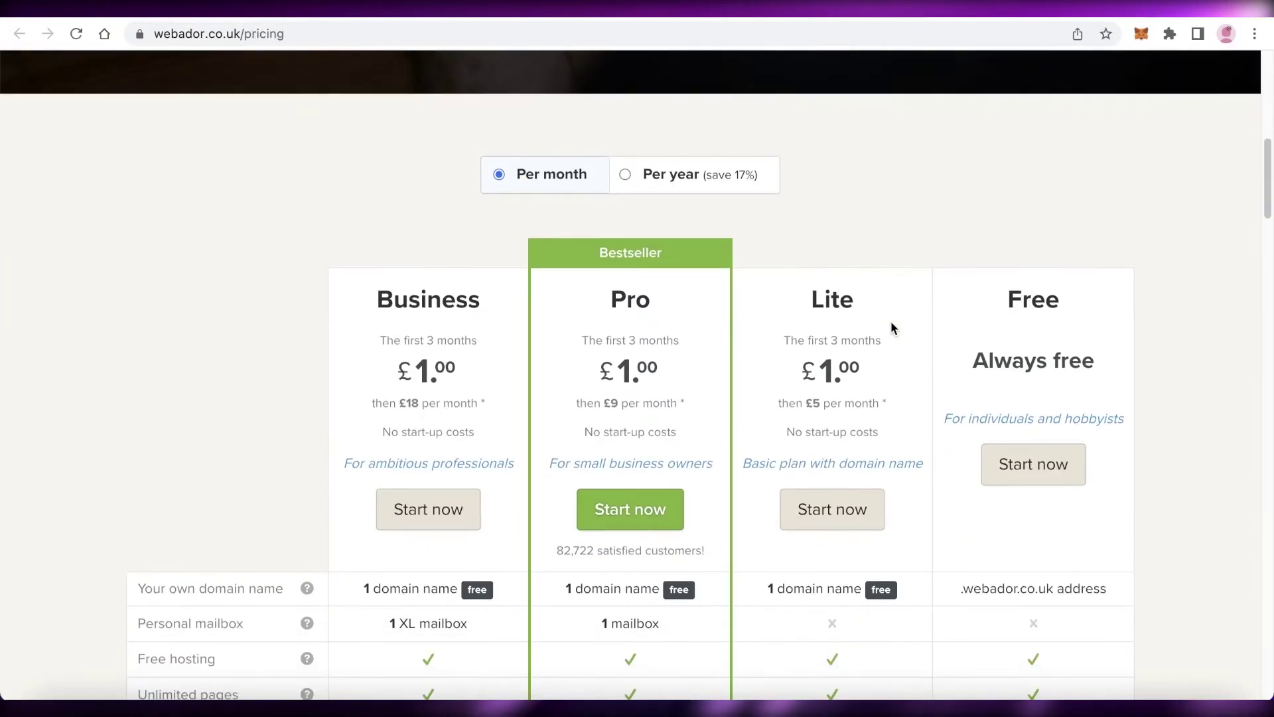
pyautogui.scroll(-4, 599, 185)
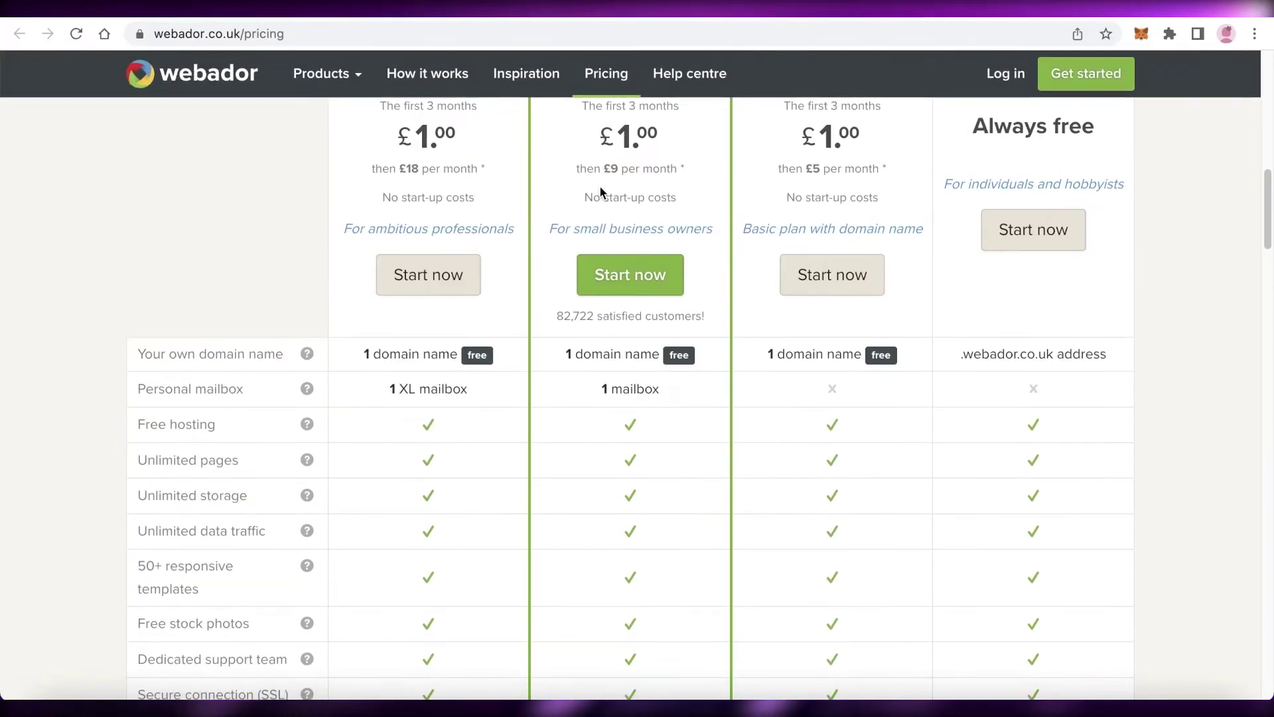
pyautogui.scroll(1, 612, 219)
pyautogui.scroll(1, 1098, 327)
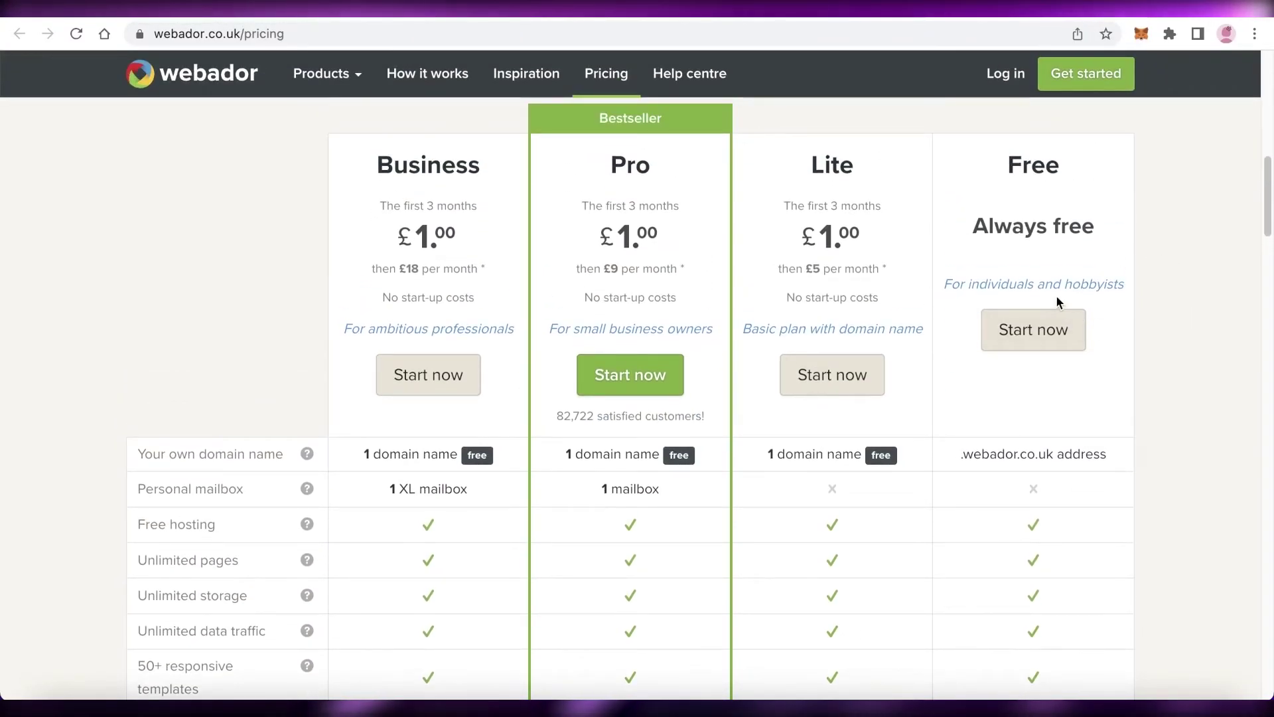
pyautogui.scroll(-1, 1185, 292)
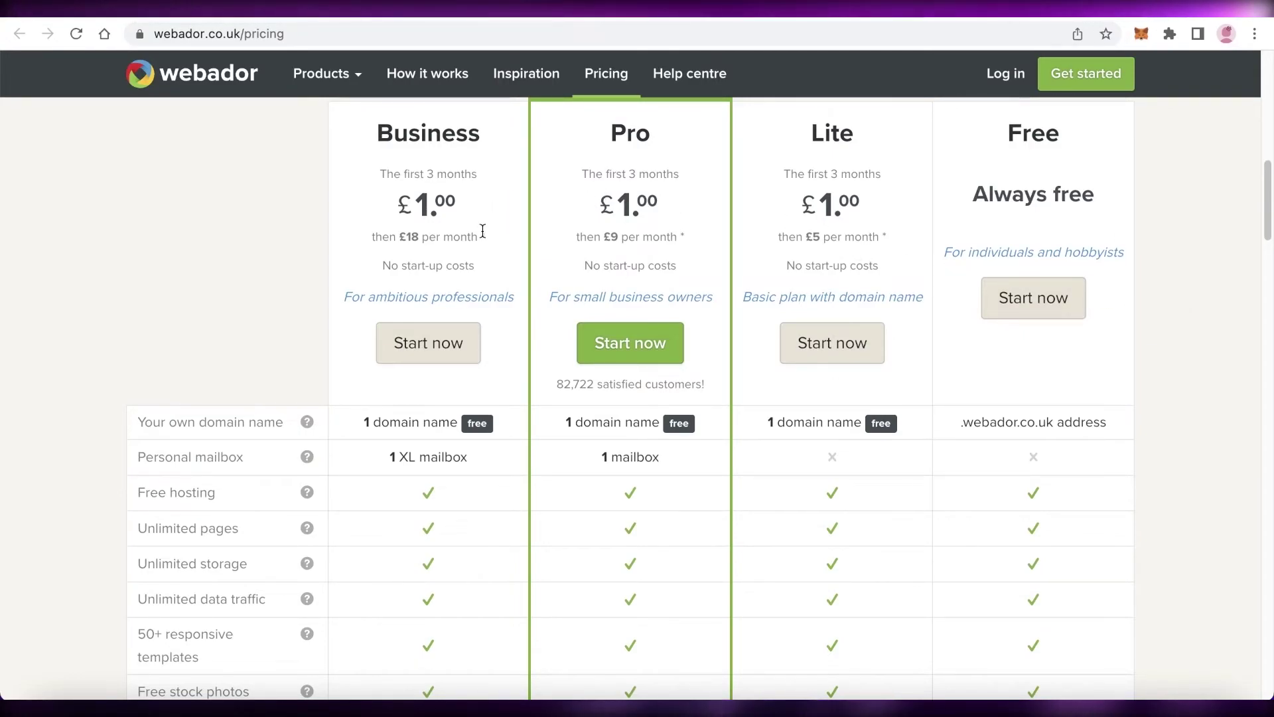
pyautogui.scroll(-1, 1265, 270)
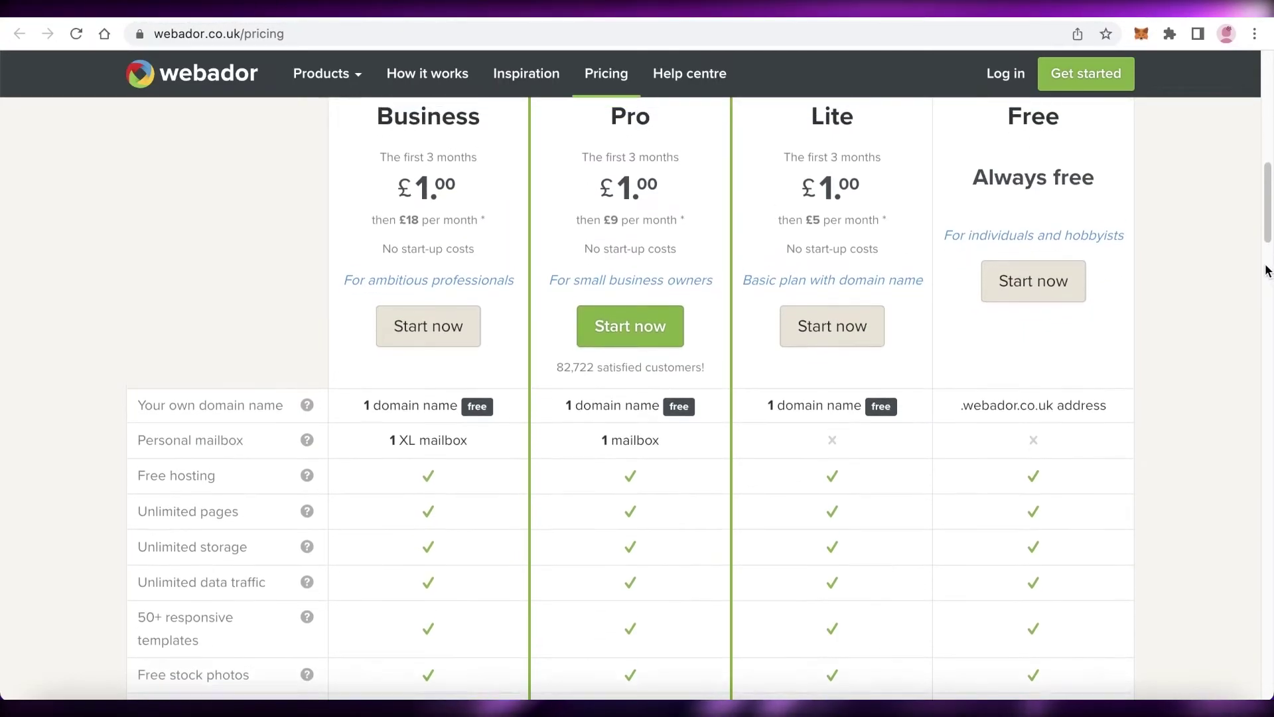
pyautogui.scroll(1, 1267, 270)
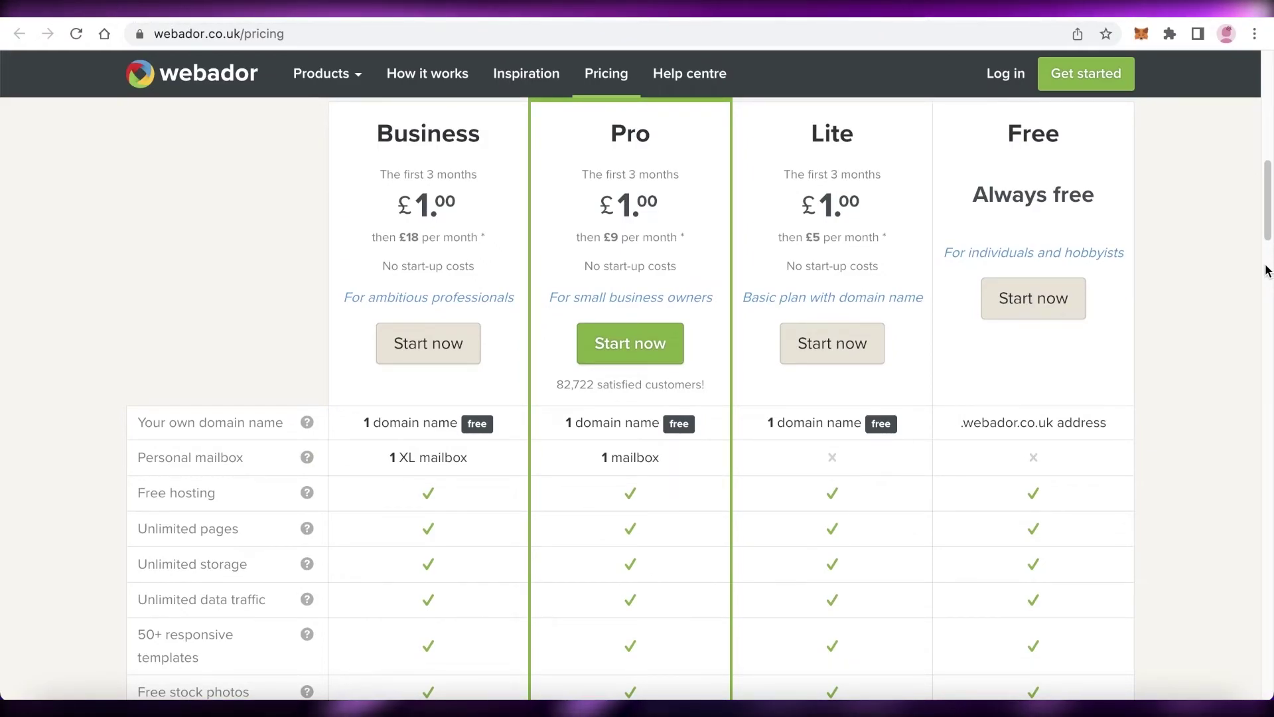
pyautogui.scroll(1, 885, 252)
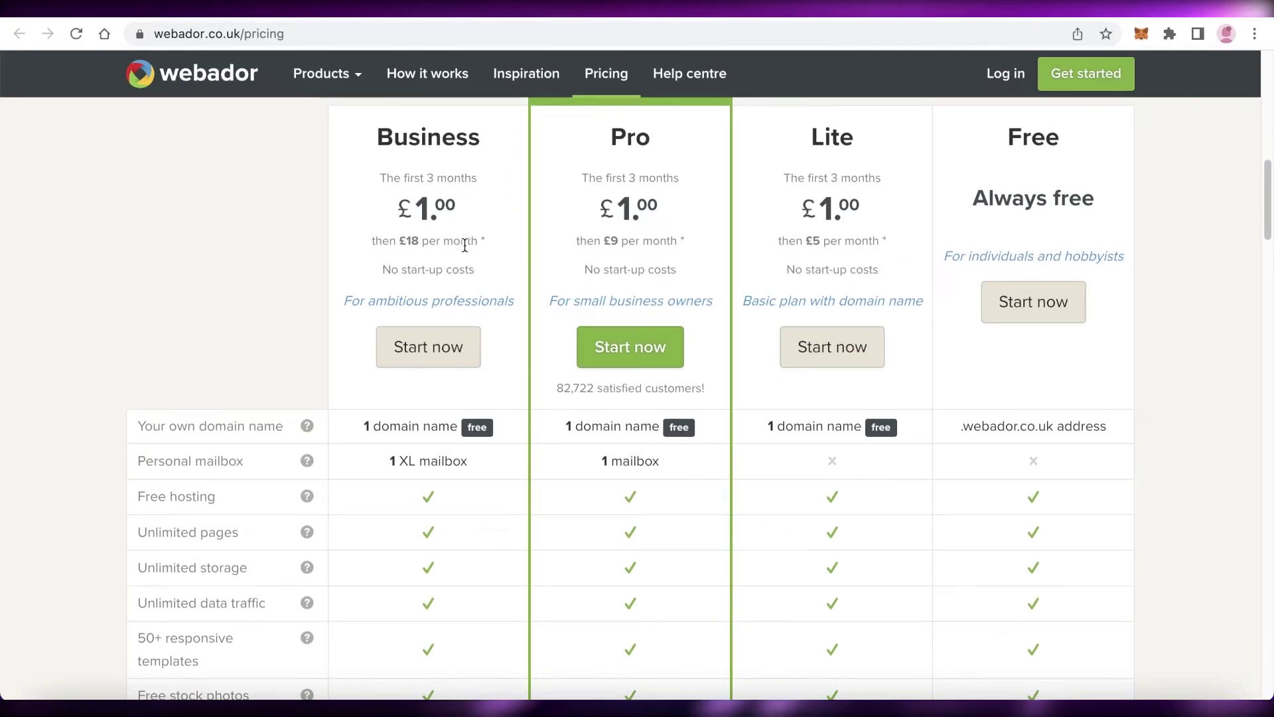
pyautogui.scroll(-3, 517, 257)
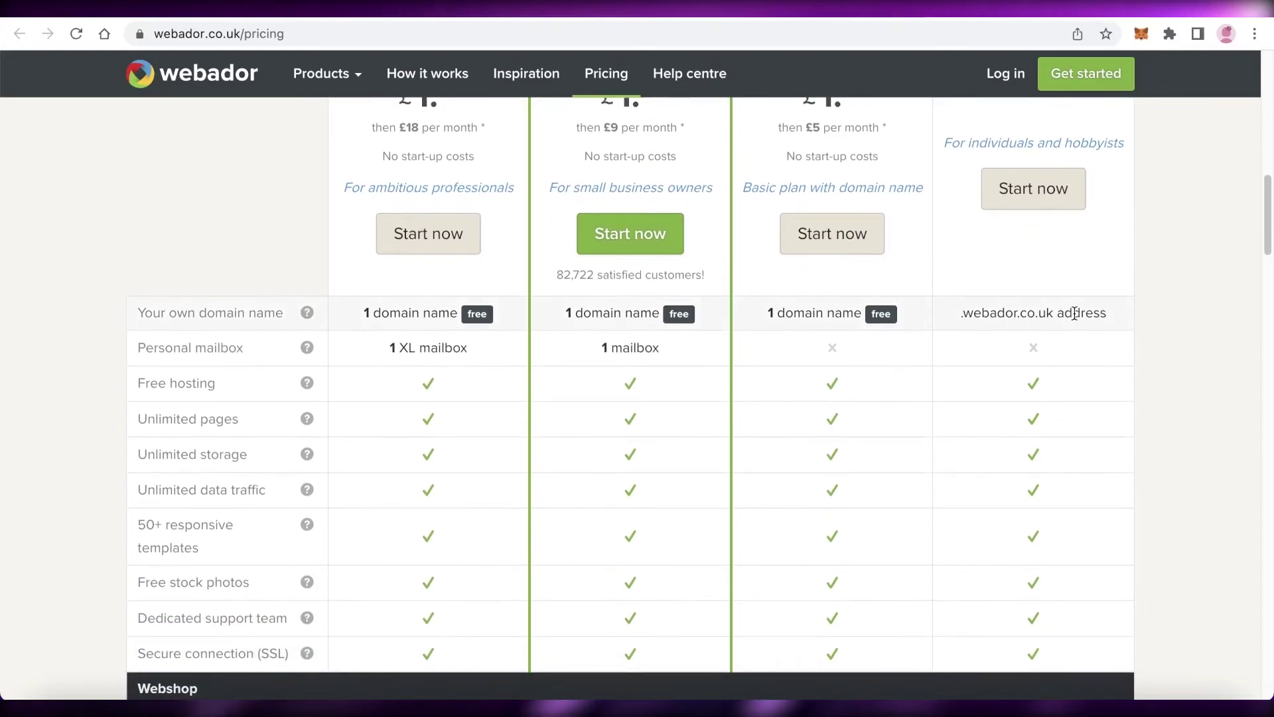
pyautogui.scroll(-1, 989, 305)
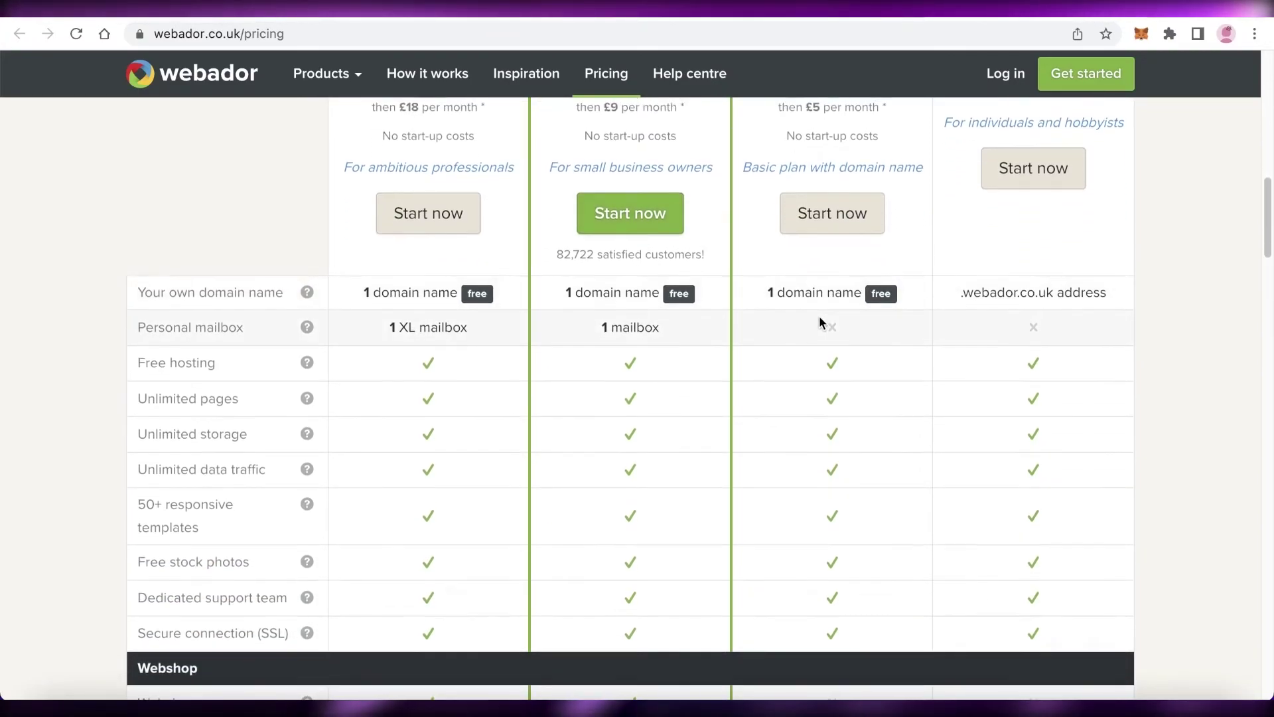
pyautogui.scroll(3, 822, 318)
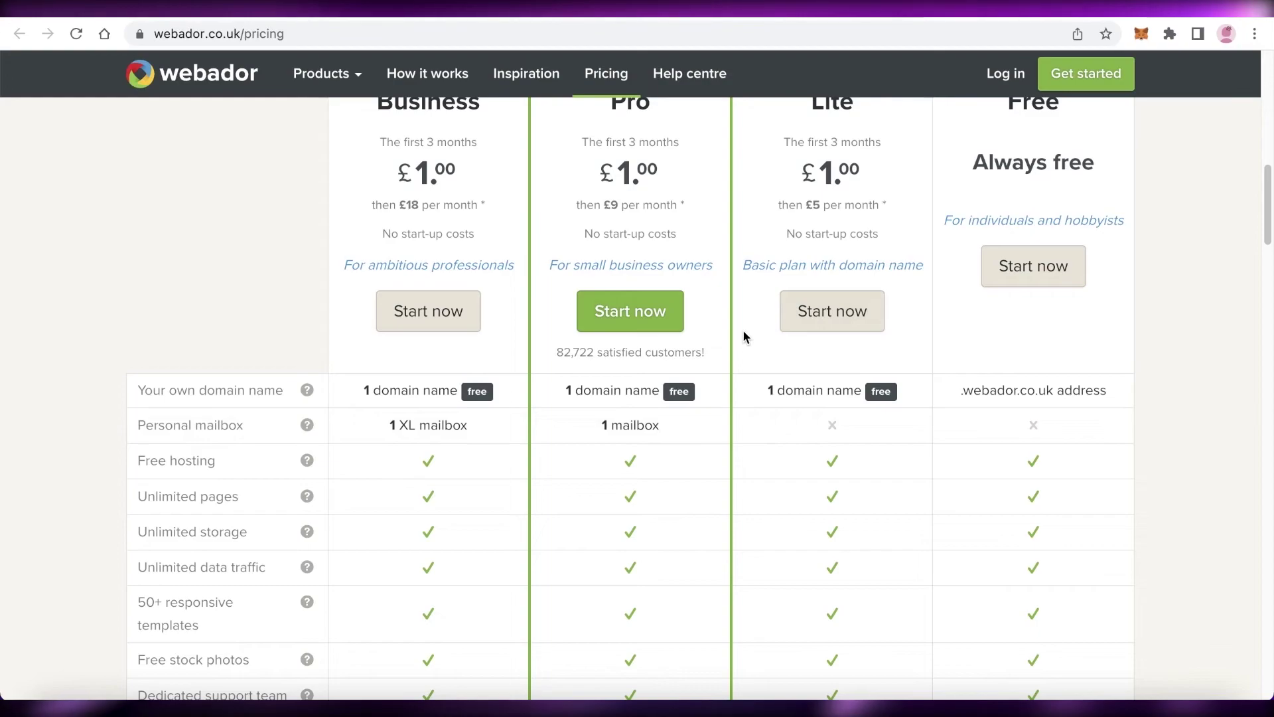
pyautogui.scroll(4, 616, 307)
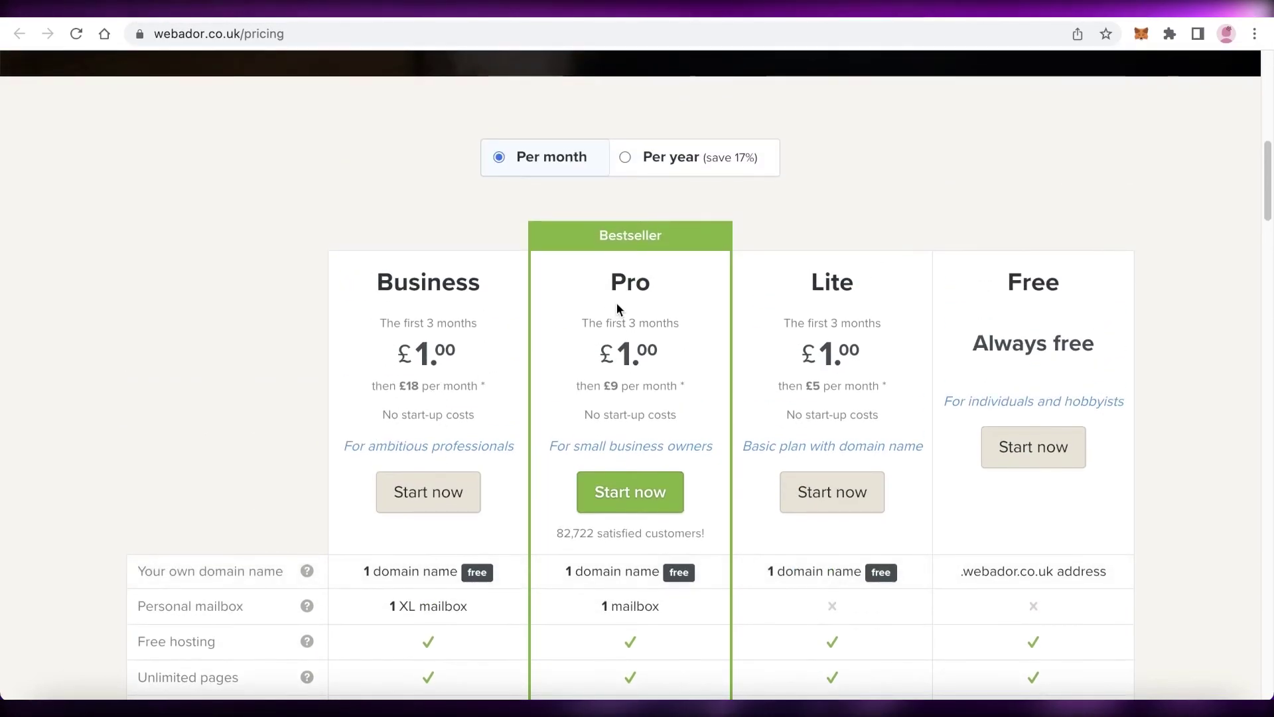
pyautogui.scroll(-8, 616, 307)
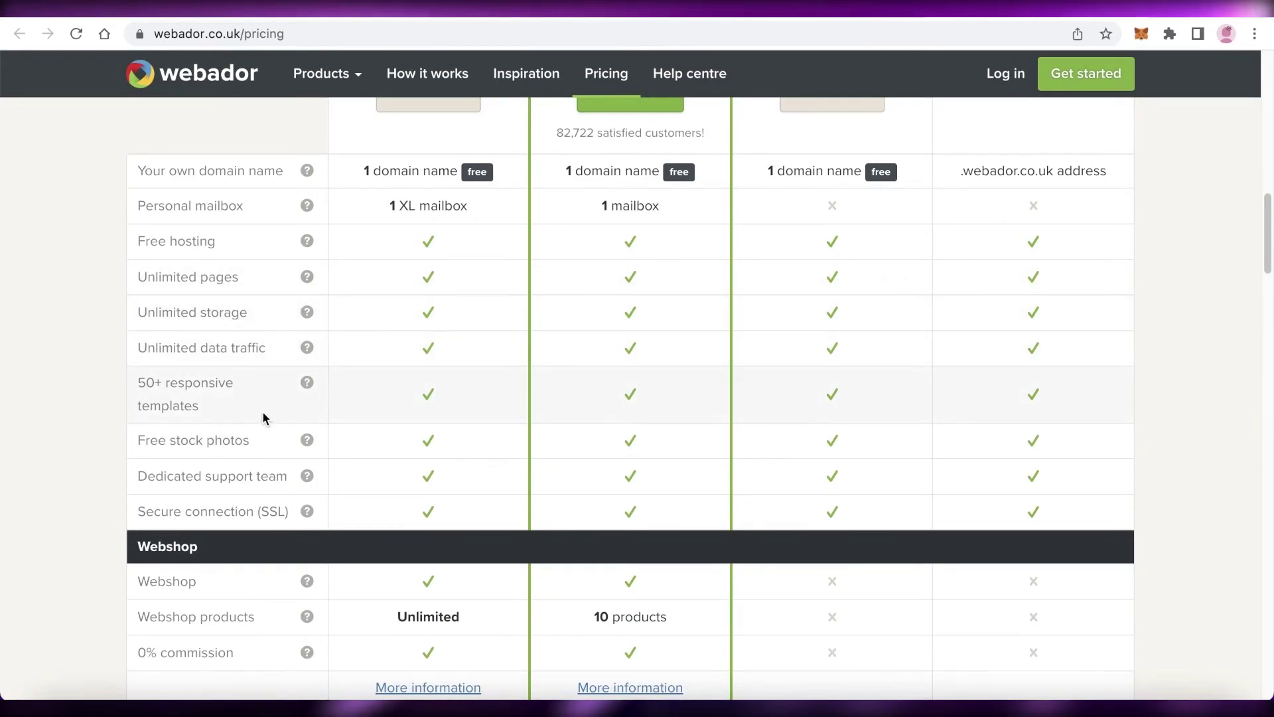
pyautogui.scroll(-3, 264, 425)
pyautogui.scroll(-1, 823, 378)
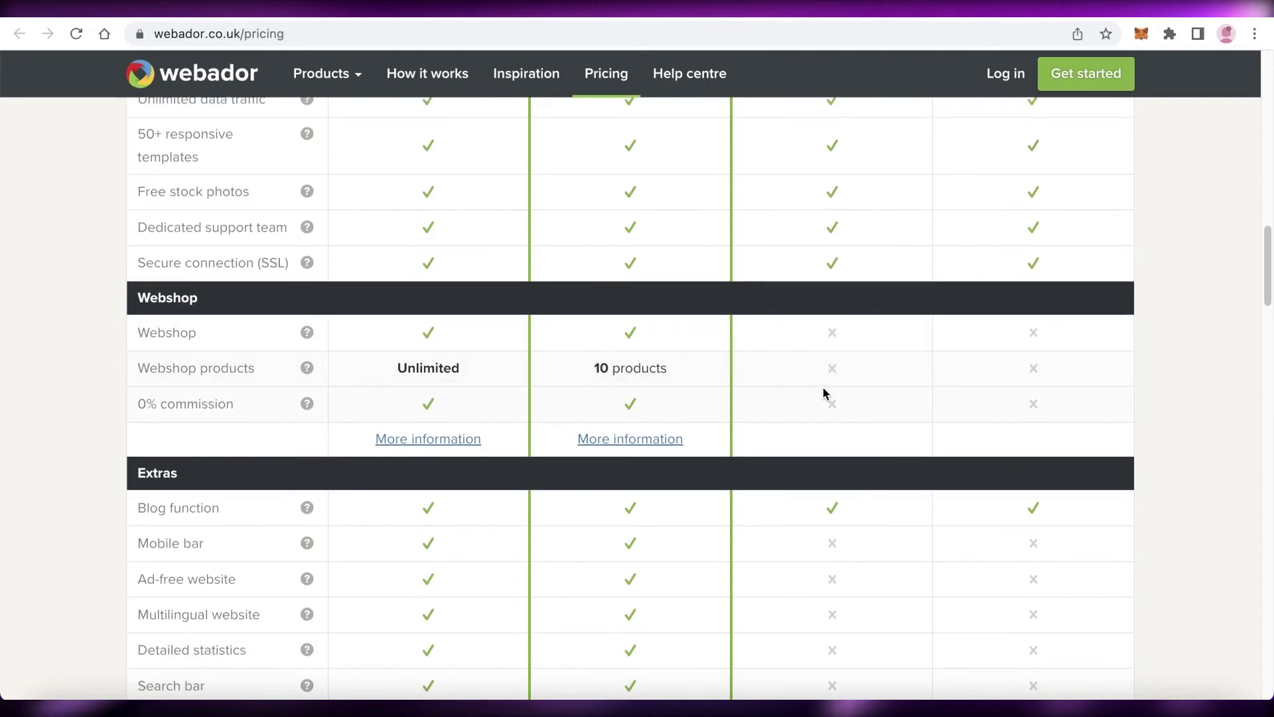
pyautogui.scroll(-1, 823, 389)
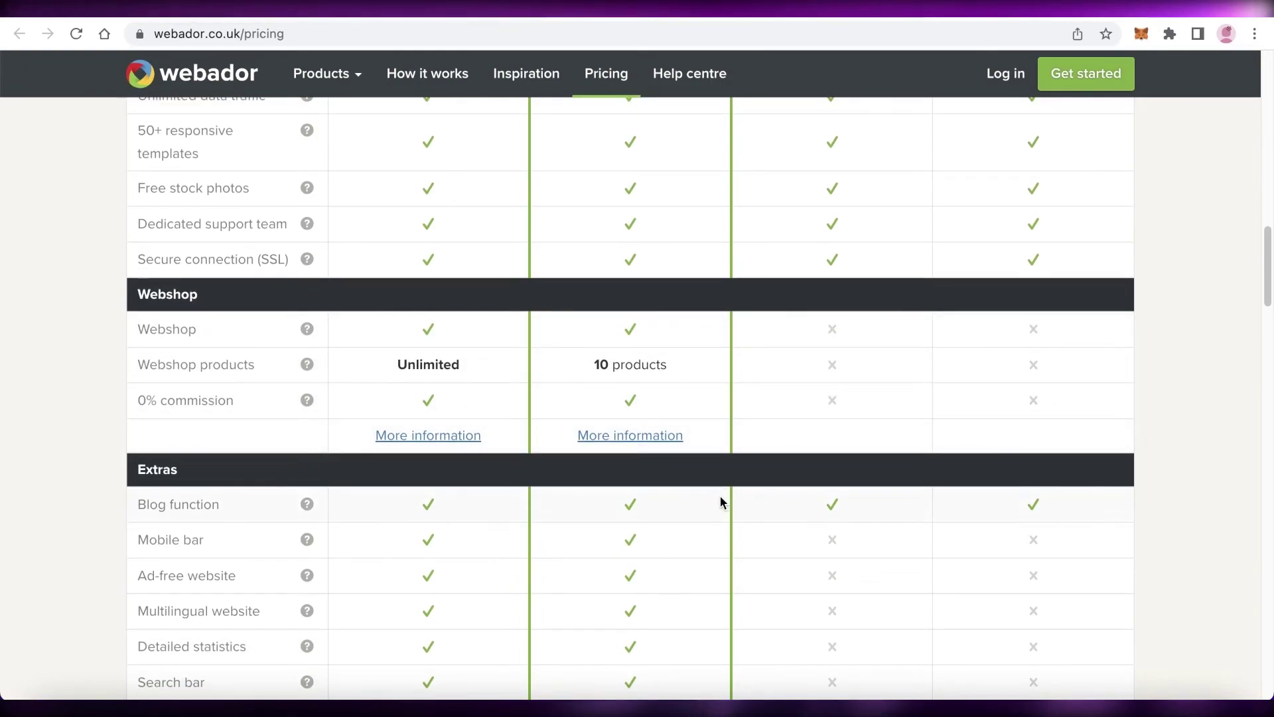
pyautogui.scroll(-1, 719, 496)
pyautogui.scroll(10, 626, 404)
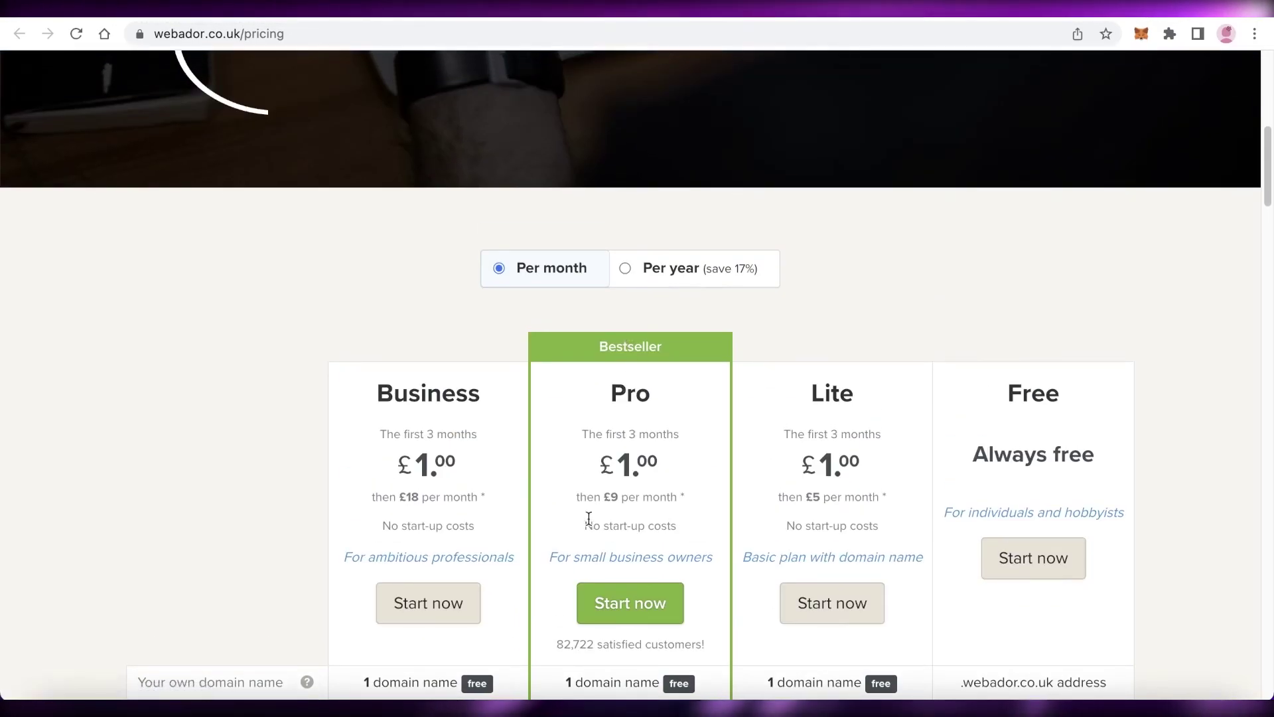
pyautogui.scroll(-2, 264, 418)
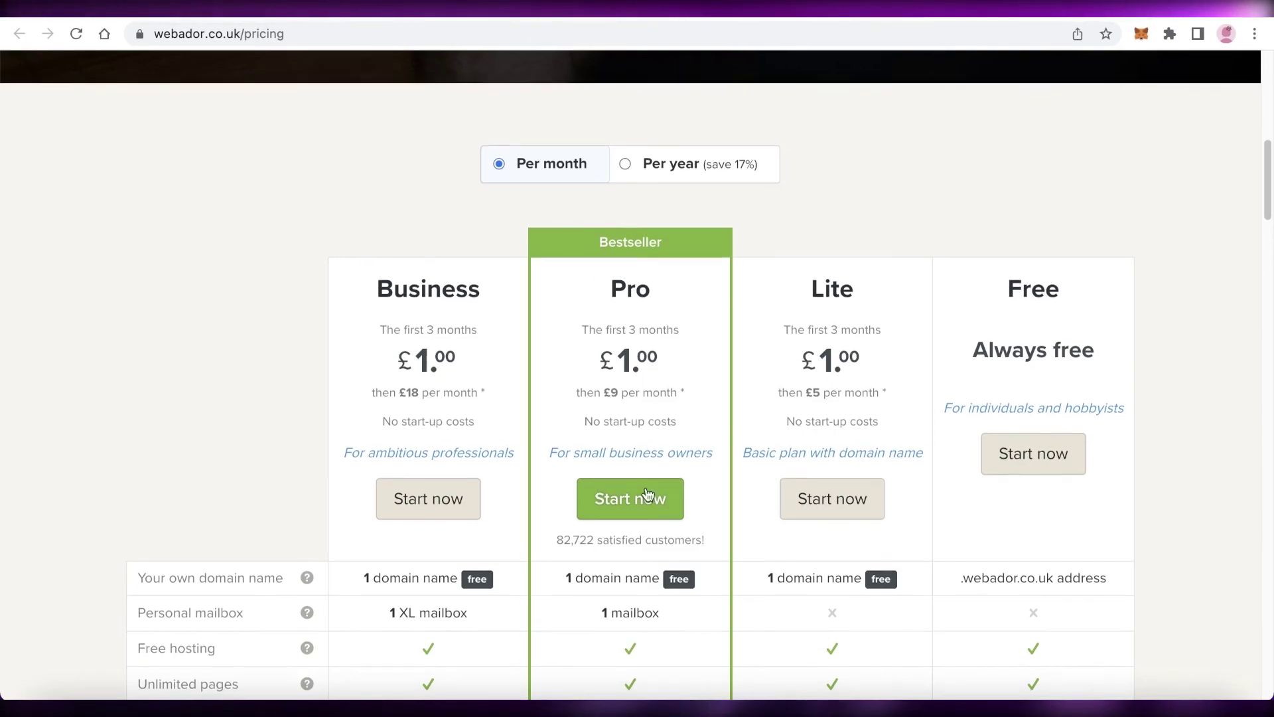
pyautogui.scroll(-20, 603, 489)
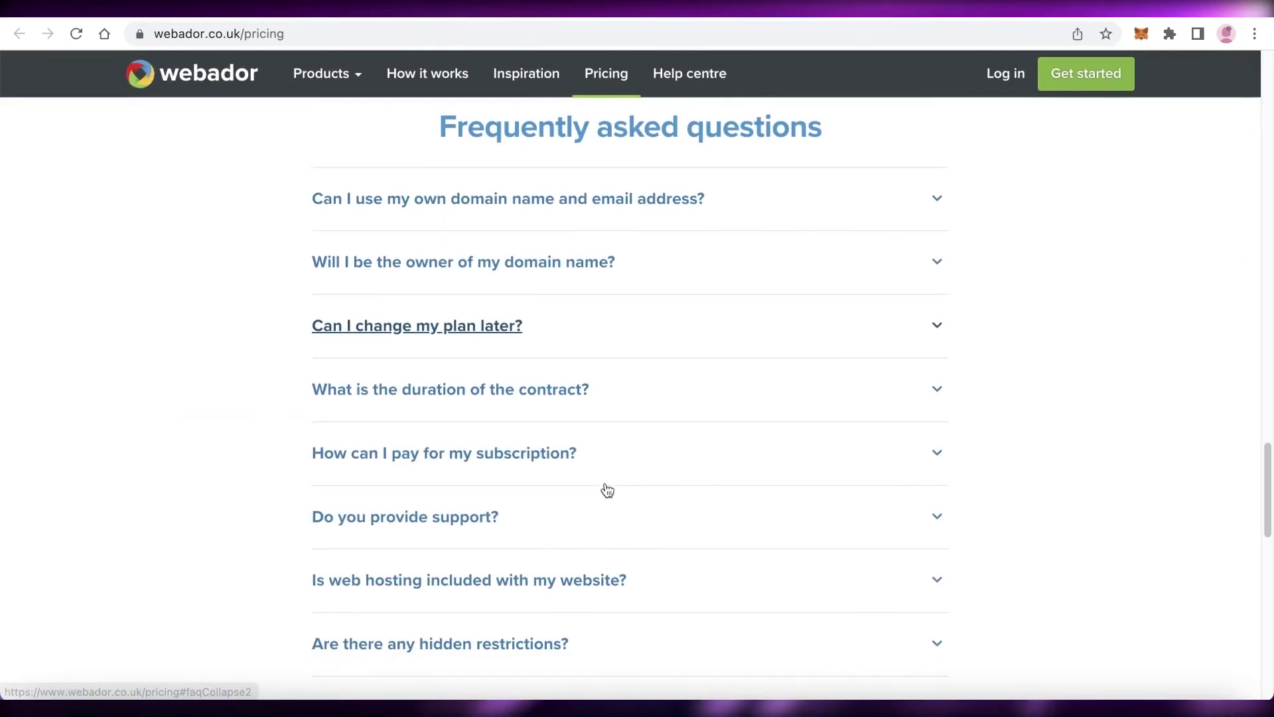
pyautogui.scroll(9, 607, 489)
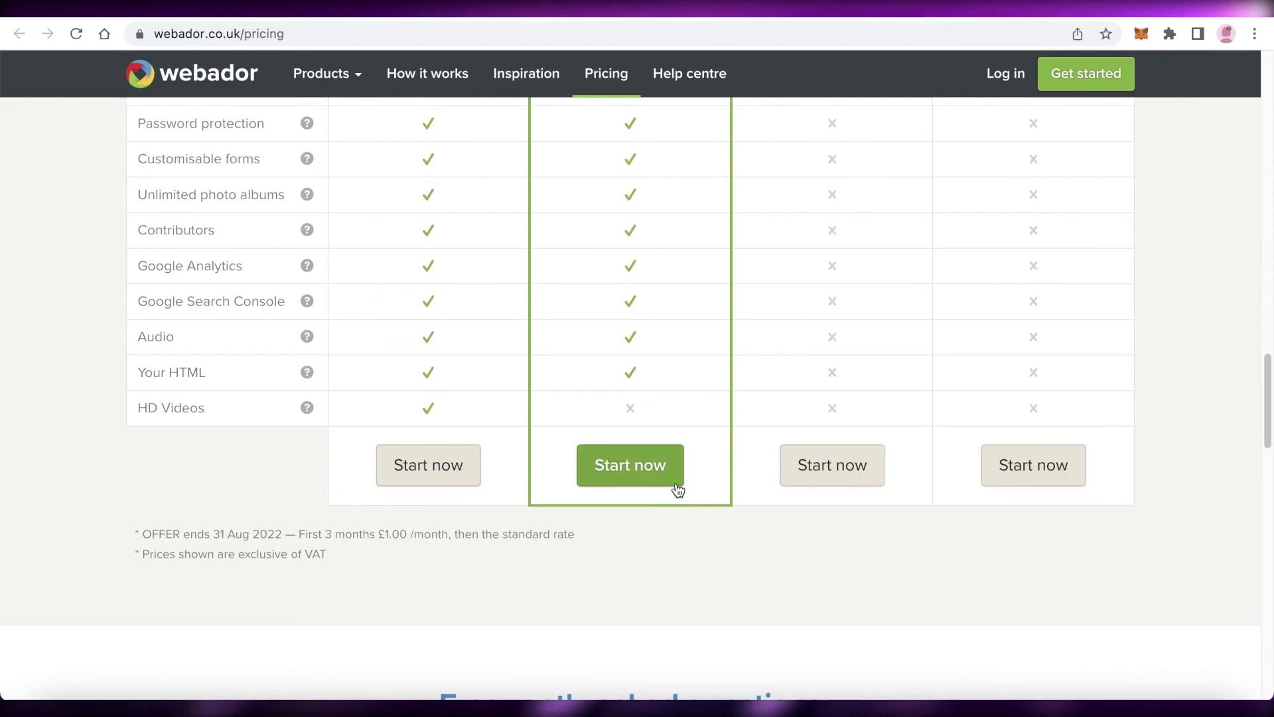